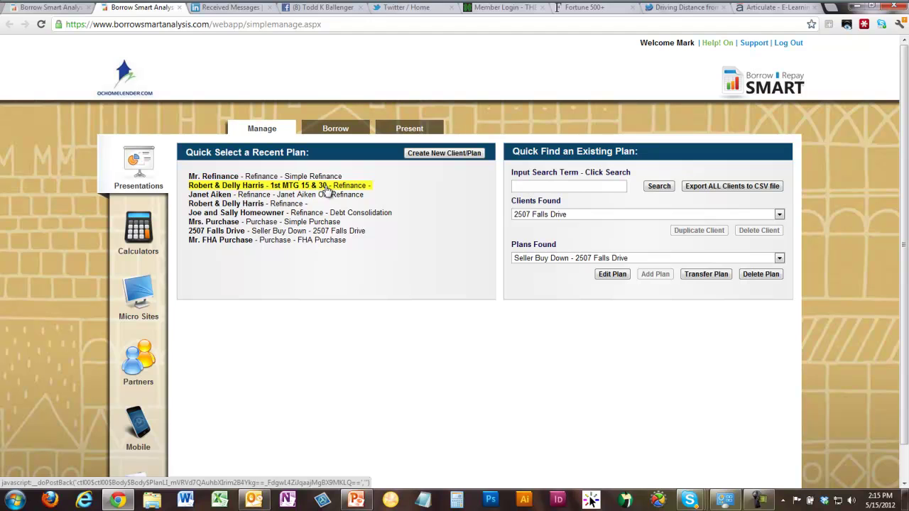
- Load the 1st MTG 15 & 30 refinance plan and re-save its $370,000, 5.875% mortgage details
left_click(249, 189)
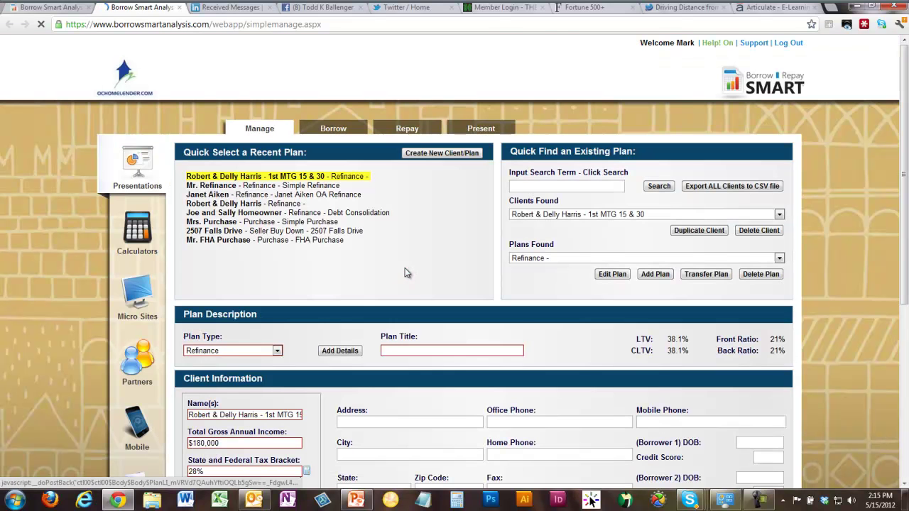
scroll(417, 297, "down", 3)
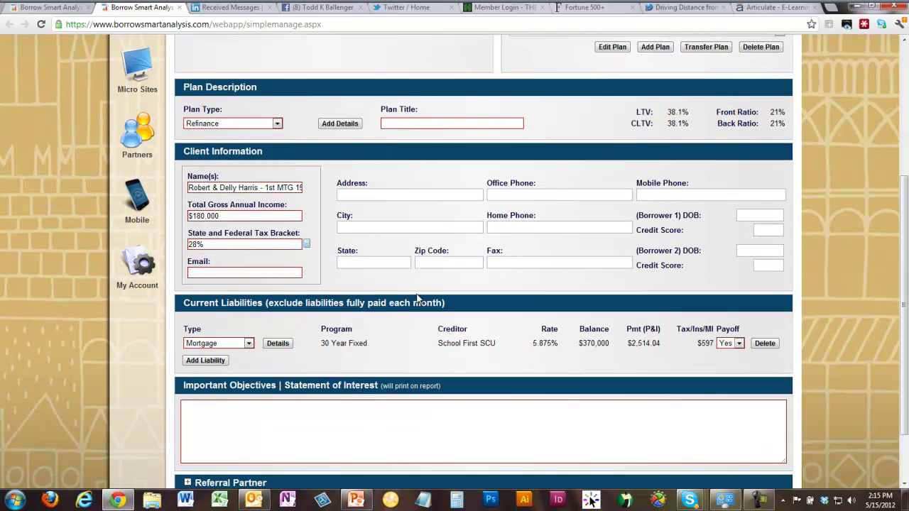
left_click(282, 346)
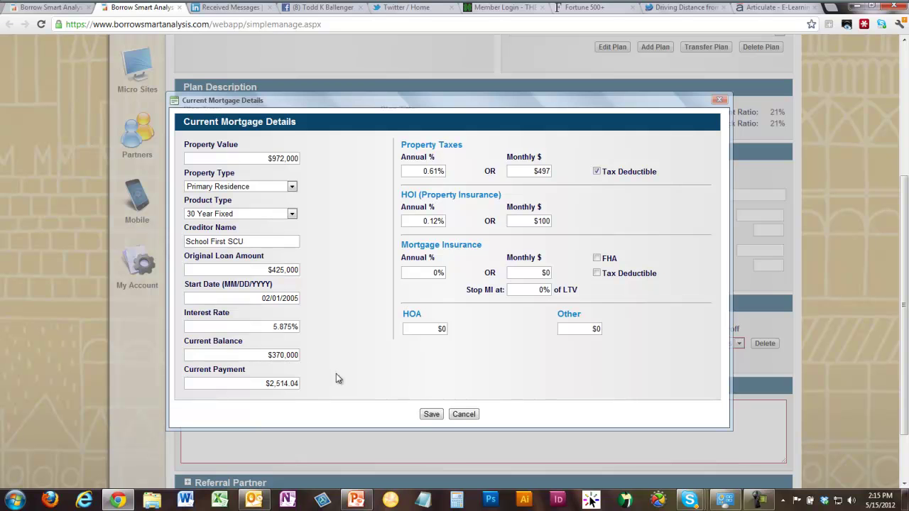
left_click(433, 414)
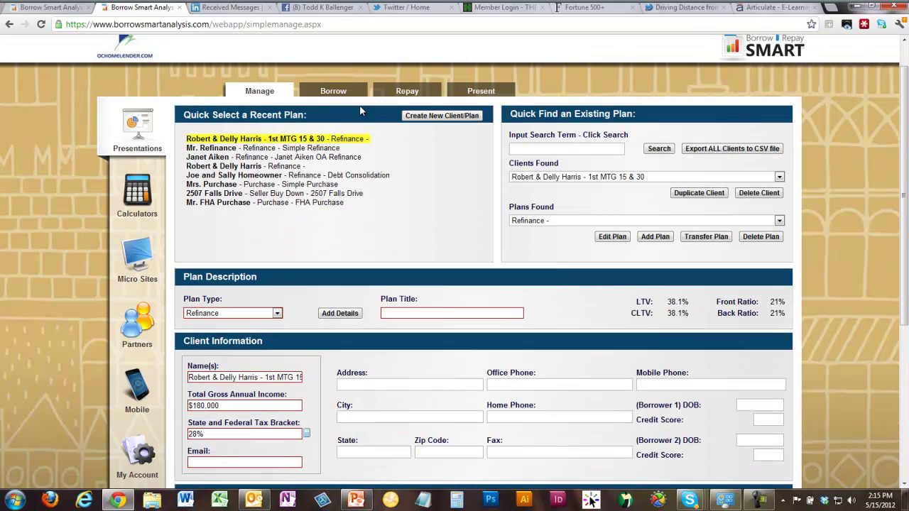
left_click(326, 95)
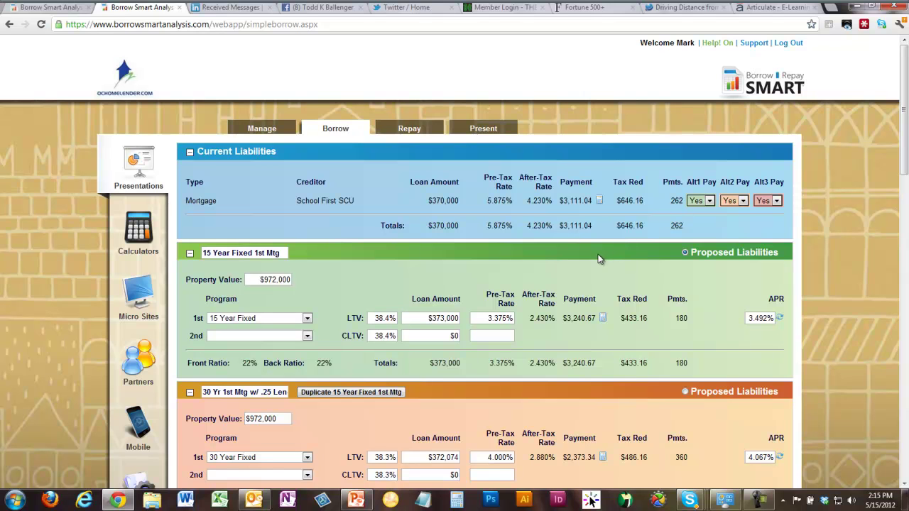
- Scroll the loan comparison past Closing Cost and Monthly Payment Impact down to Future Wealth Impact
scroll(599, 259, "down", 1)
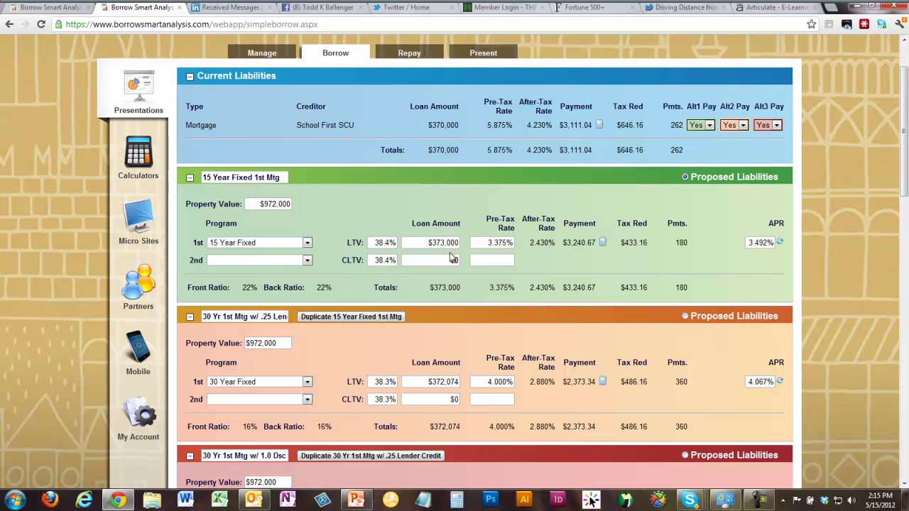
scroll(441, 273, "down", 2)
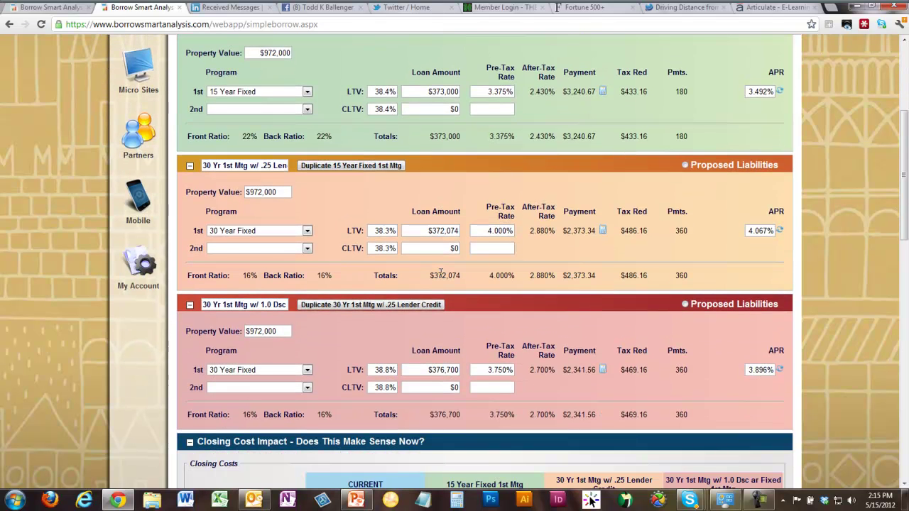
scroll(441, 273, "down", 3)
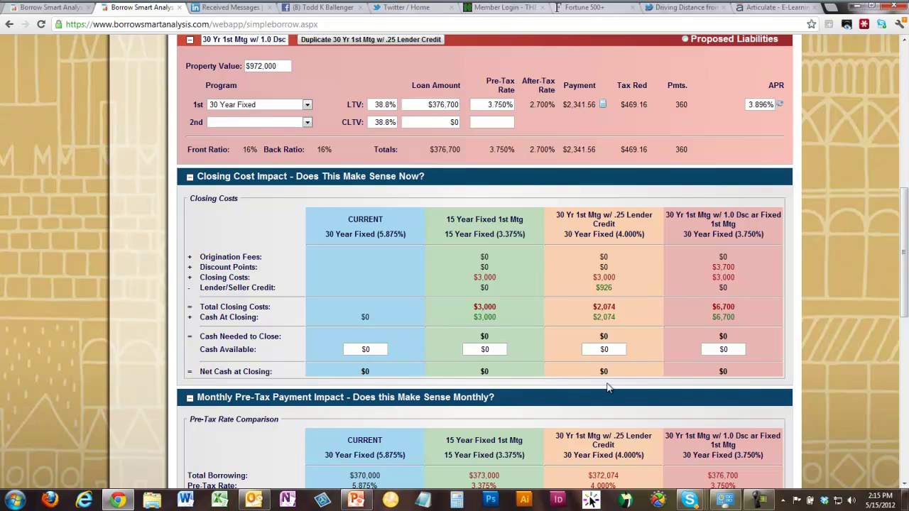
scroll(632, 311, "down", 2)
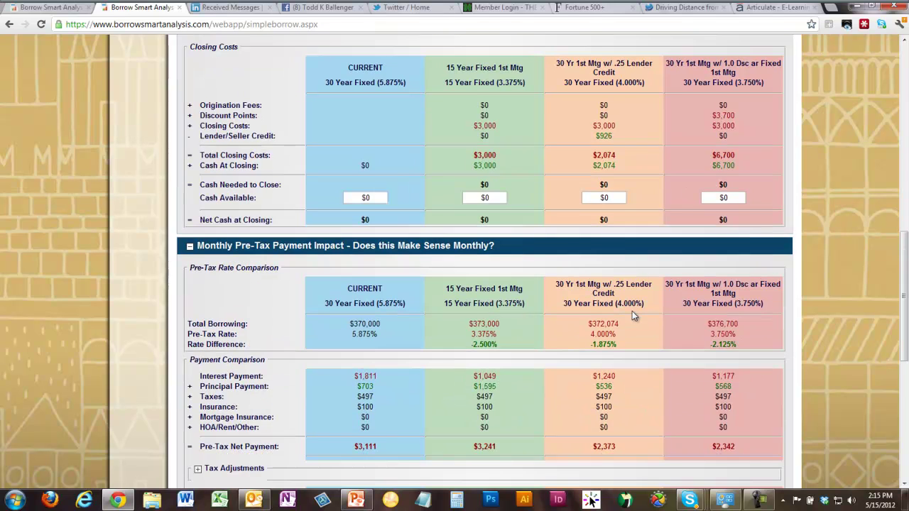
scroll(635, 317, "down", 1)
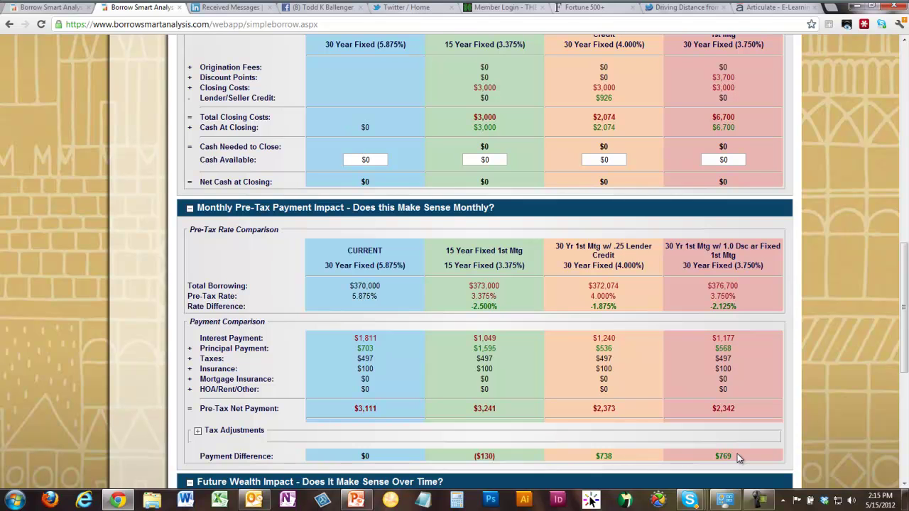
scroll(673, 397, "down", 3)
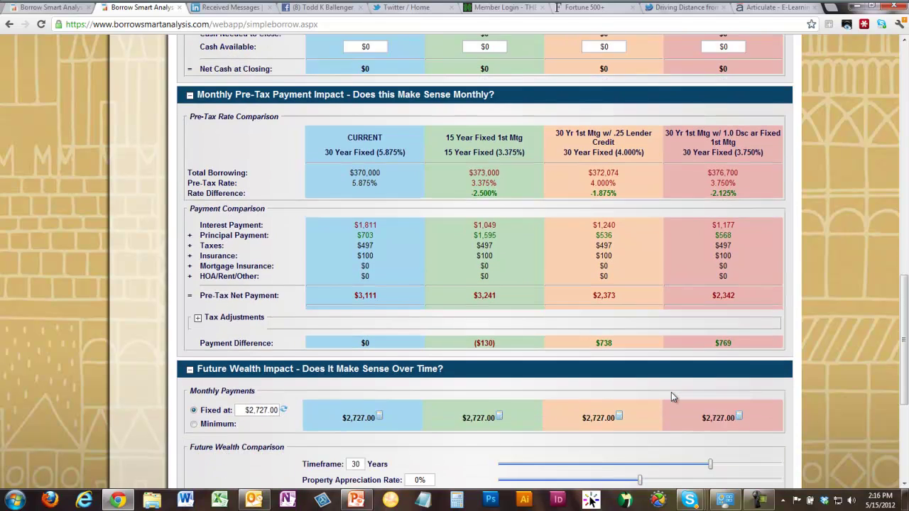
scroll(673, 398, "down", 2)
- Recalculate the fixed payment to $3,240.67 for all loans and view the 30-year Repaying results
left_click(285, 334)
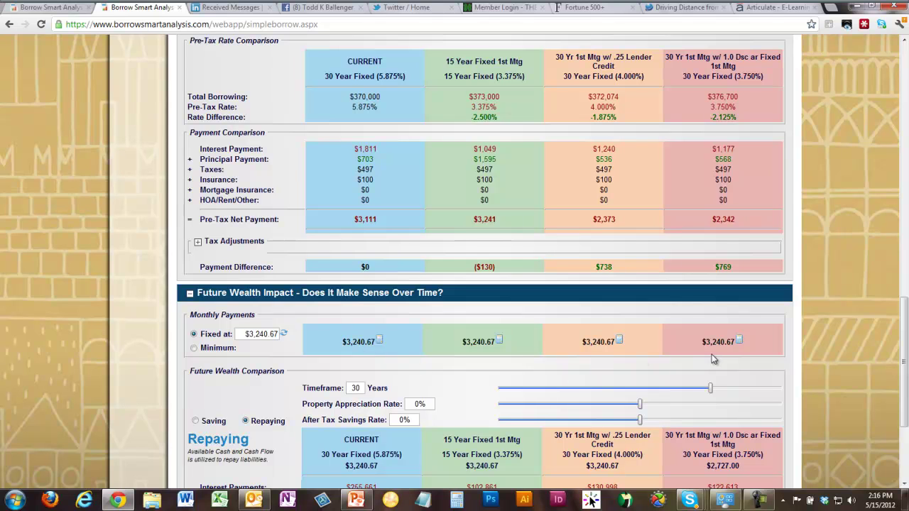
scroll(714, 359, "down", 3)
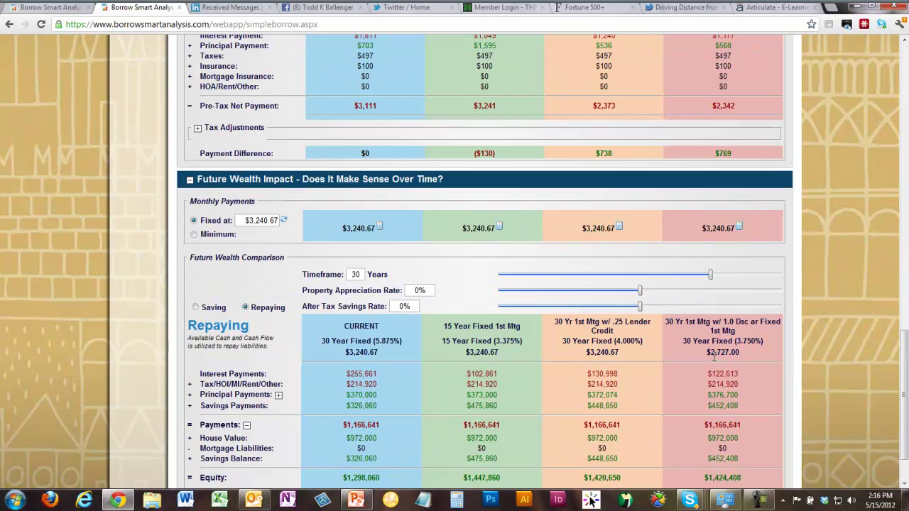
- Collapse the principal and payment breakdowns, then compare loans at their minimum payments ($3,111 to $2,342)
left_click(279, 396)
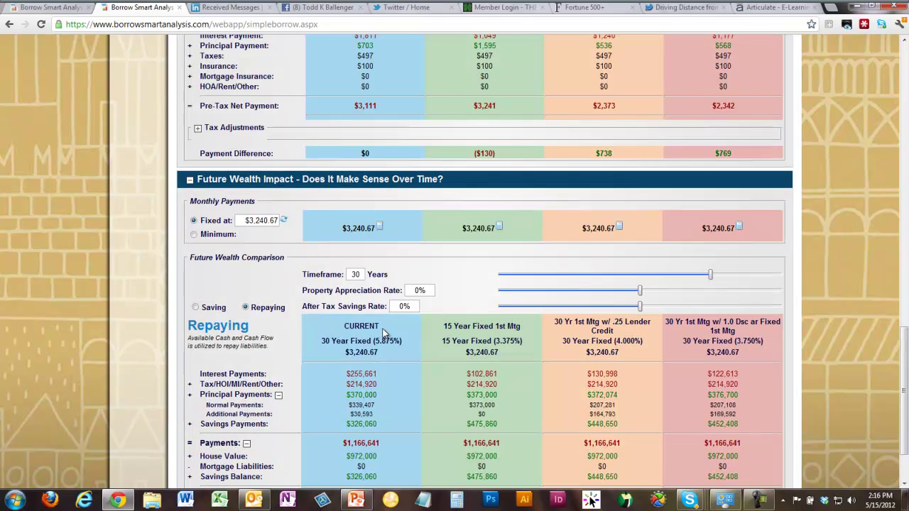
left_click(279, 395)
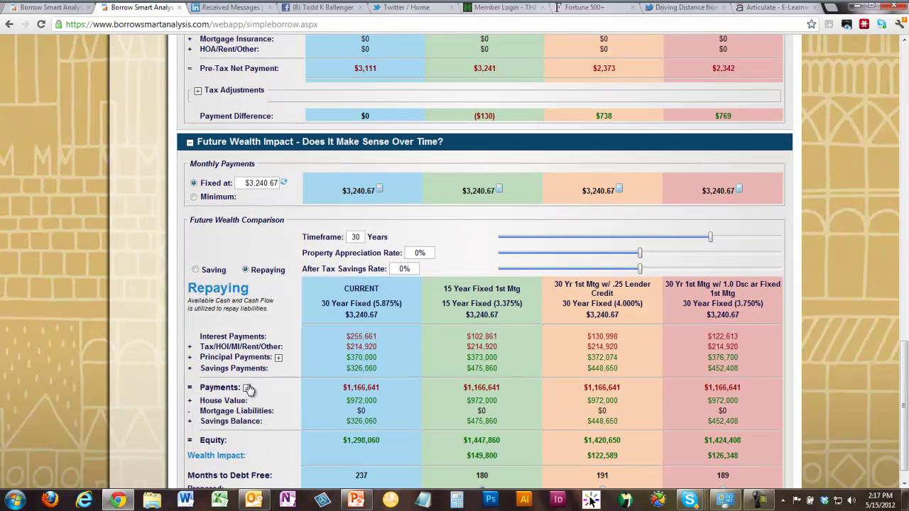
left_click(245, 389)
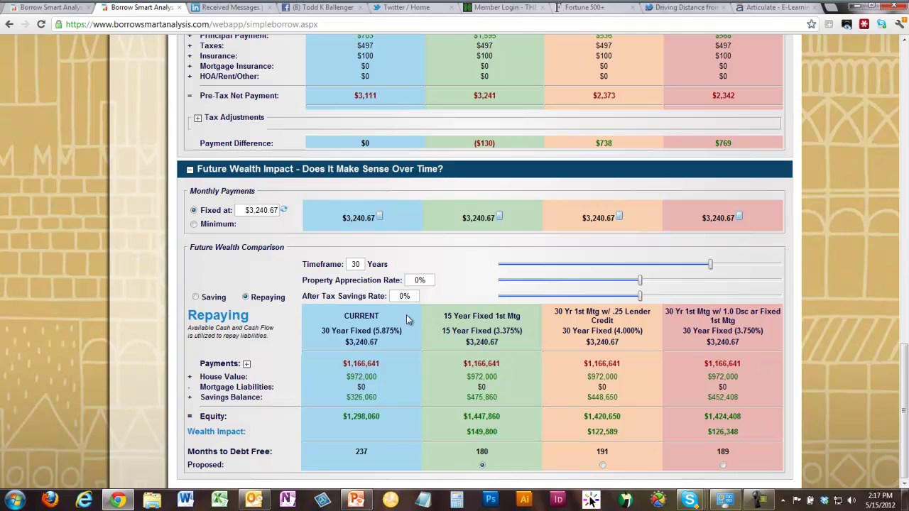
left_click(194, 224)
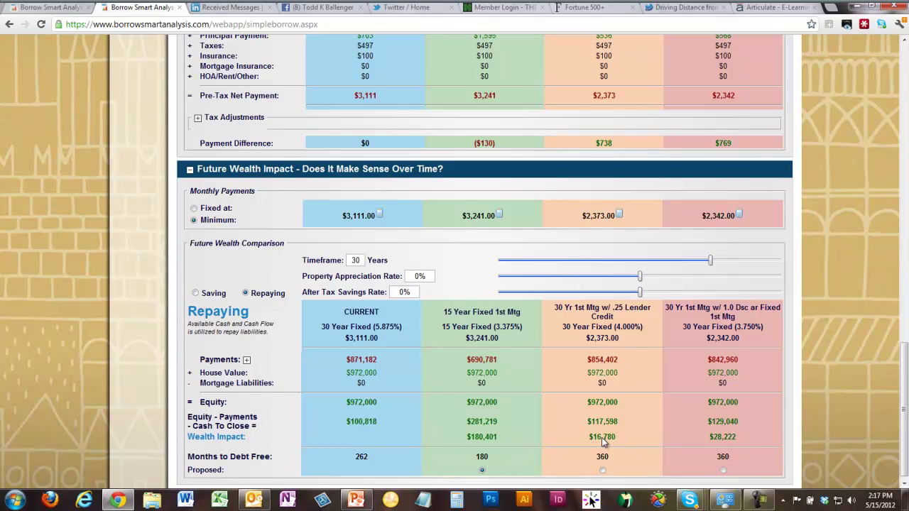
- Switch back to the fixed $3,240.67 payment and mark the current loan's $326,060 savings balance
left_click(194, 209)
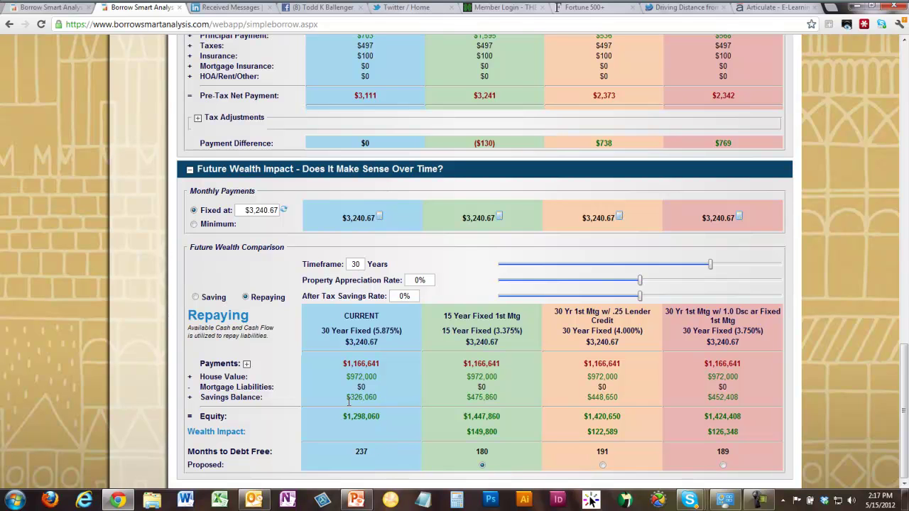
left_click_drag(346, 396, 378, 398)
- Highlight the $475,860 savings balance and $738 payment difference, then switch to minimum monthly payments
left_click(469, 399)
left_click_drag(469, 399, 500, 400)
left_click(609, 456)
double_click(604, 143)
left_click(606, 144)
left_click_drag(594, 144, 616, 146)
left_click(194, 225)
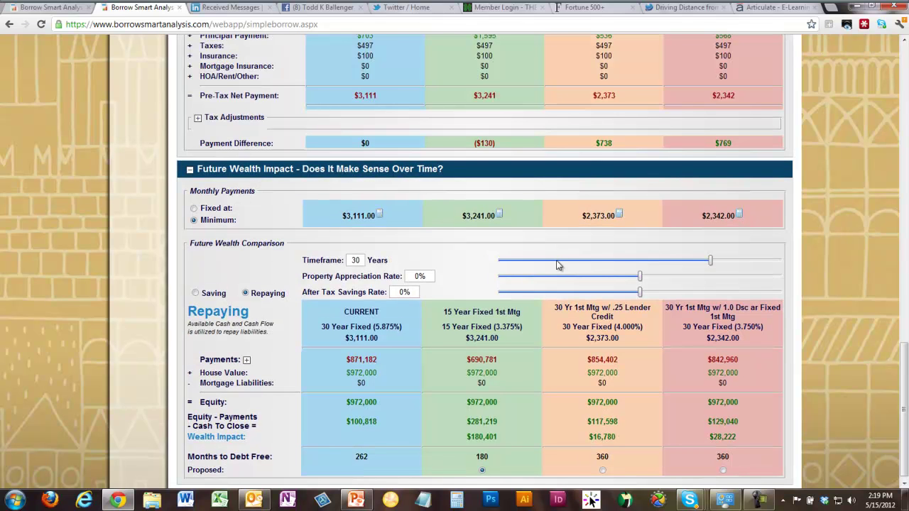
- Show results in Saving mode and mark the $738 difference and $372,074 principal payments
left_click(196, 294)
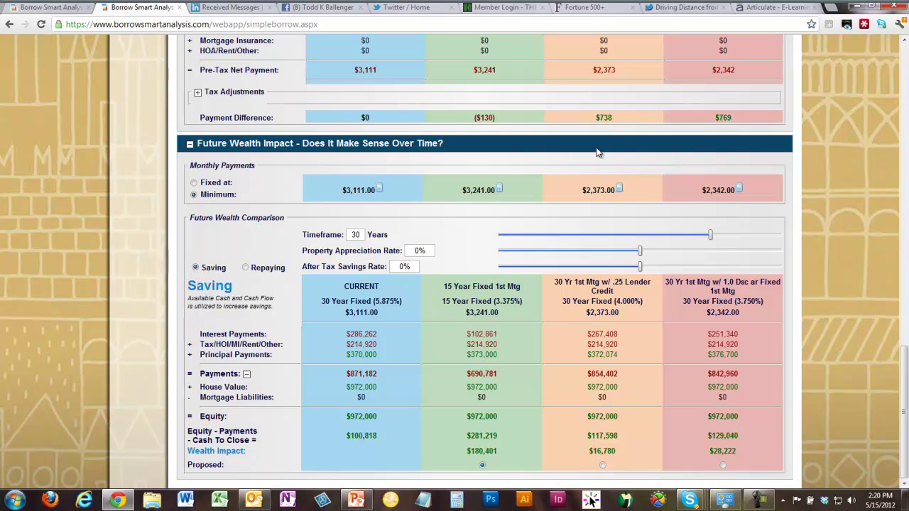
left_click_drag(596, 118, 621, 117)
left_click_drag(587, 354, 620, 354)
left_click(653, 355)
- Mark the $2,373 minimum payment and shorten the timeframe from 30 to 15 years
left_click_drag(591, 70, 624, 72)
left_click_drag(582, 190, 619, 191)
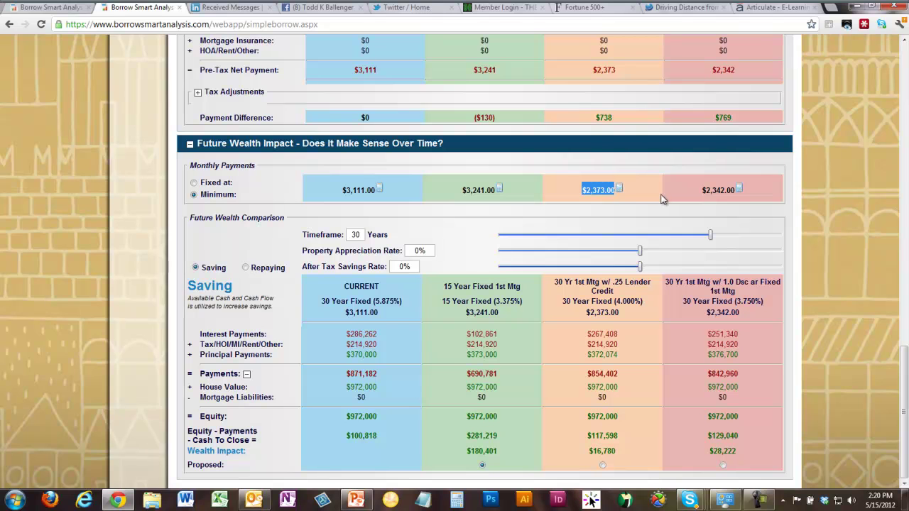
left_click(640, 196)
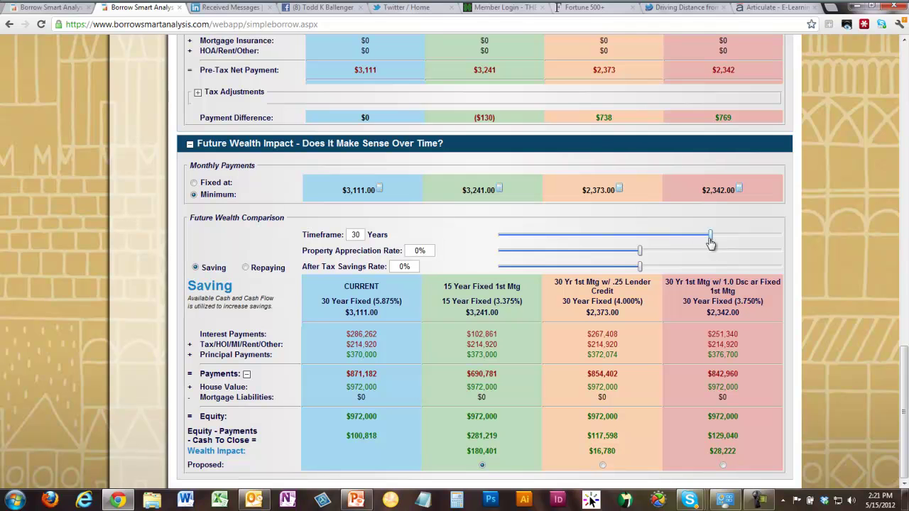
left_click_drag(711, 237, 601, 251)
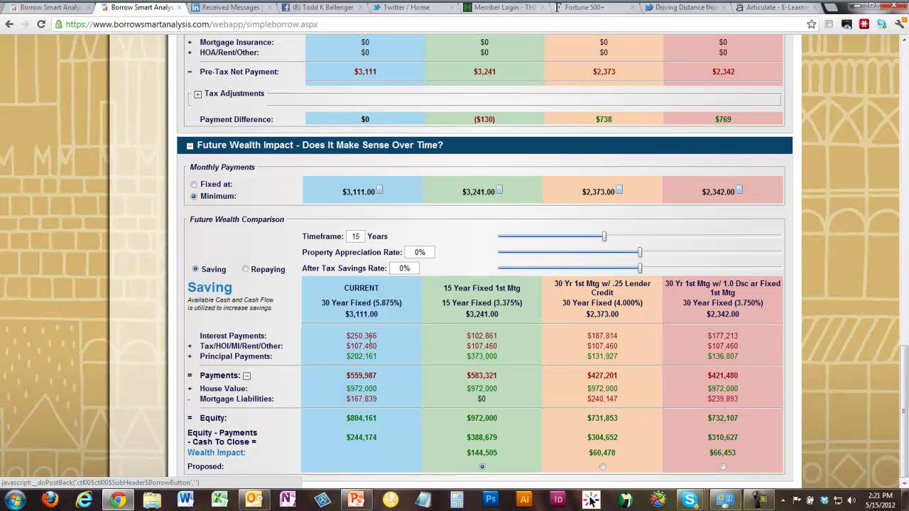
- Collapse the interest, tax and principal rows so only total Payments show
left_click(247, 375)
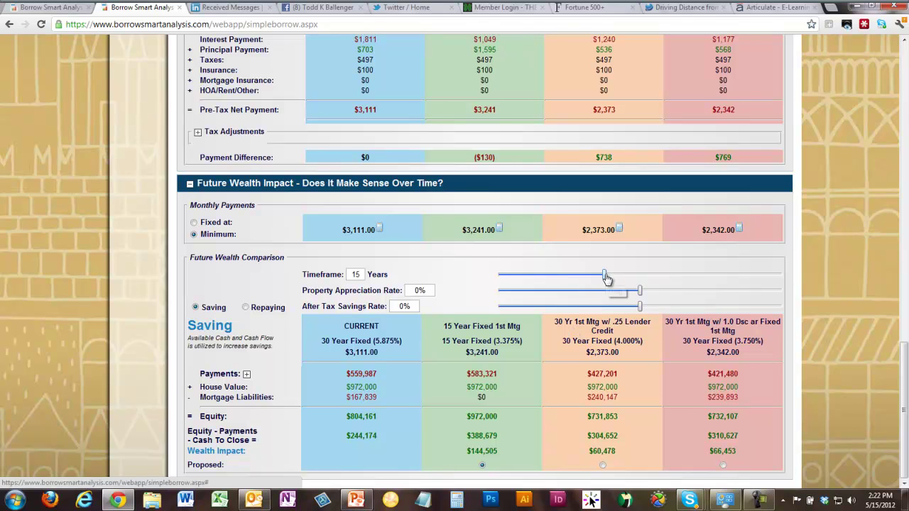
left_click_drag(604, 280, 536, 284)
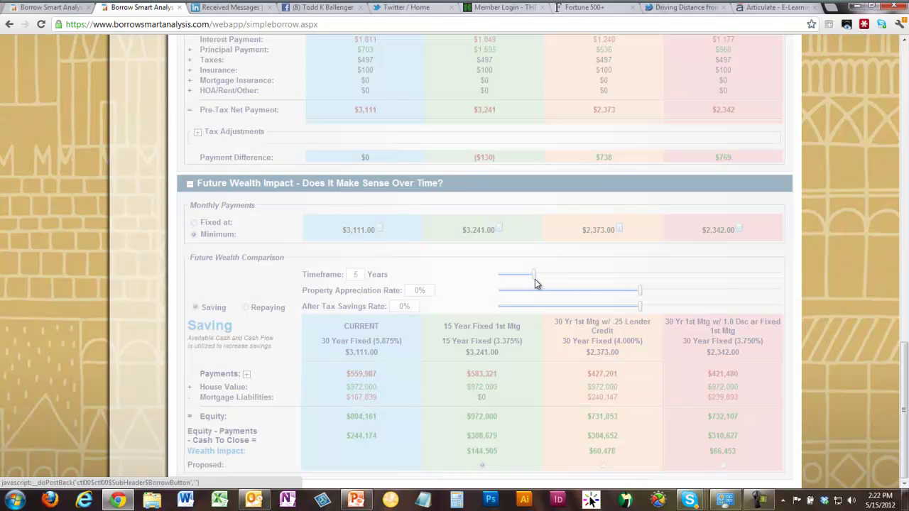
left_click(484, 466)
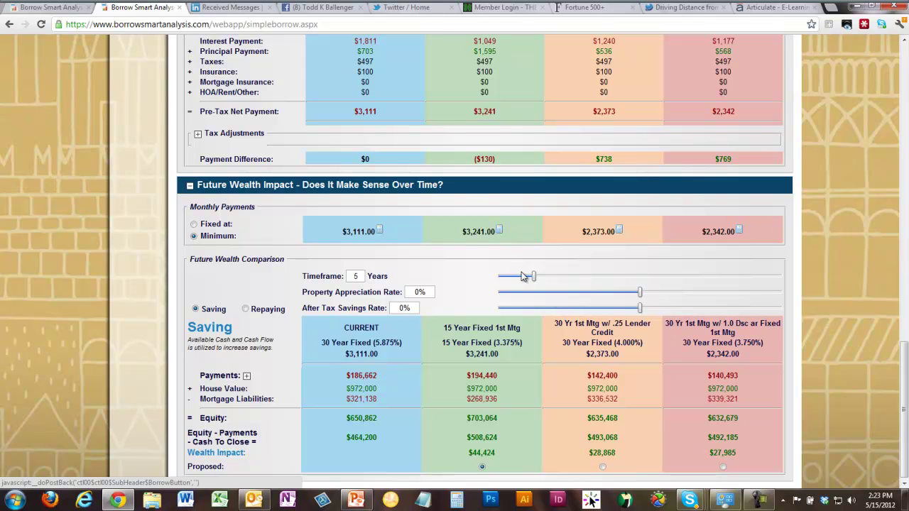
left_click_drag(535, 279, 604, 279)
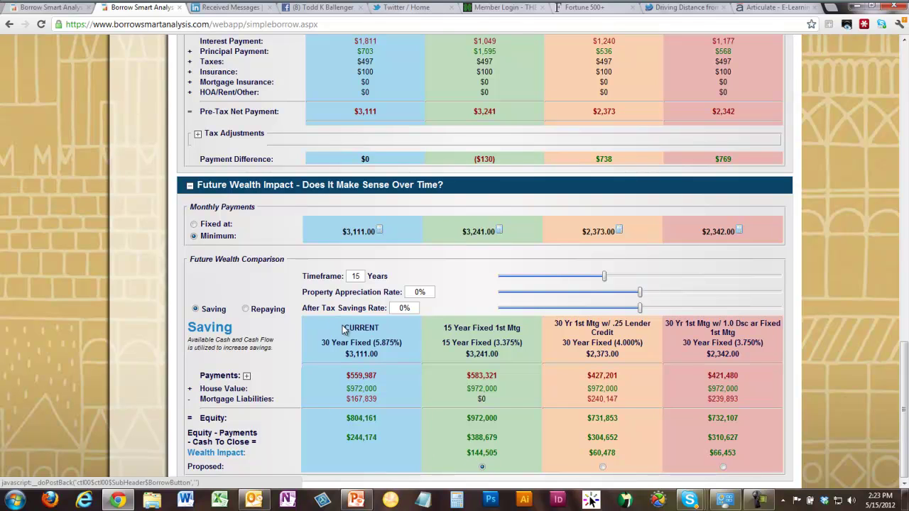
- Highlight the $244,174, $388,679 and $304,652 net figures, then extend the timeframe to 16 years
left_click_drag(345, 439, 379, 438)
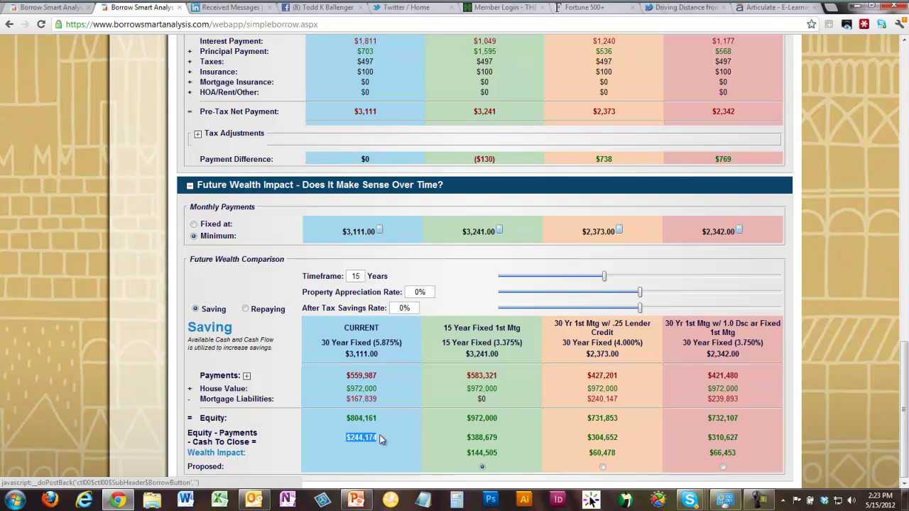
left_click(467, 438)
left_click_drag(468, 438, 503, 445)
left_click(503, 445)
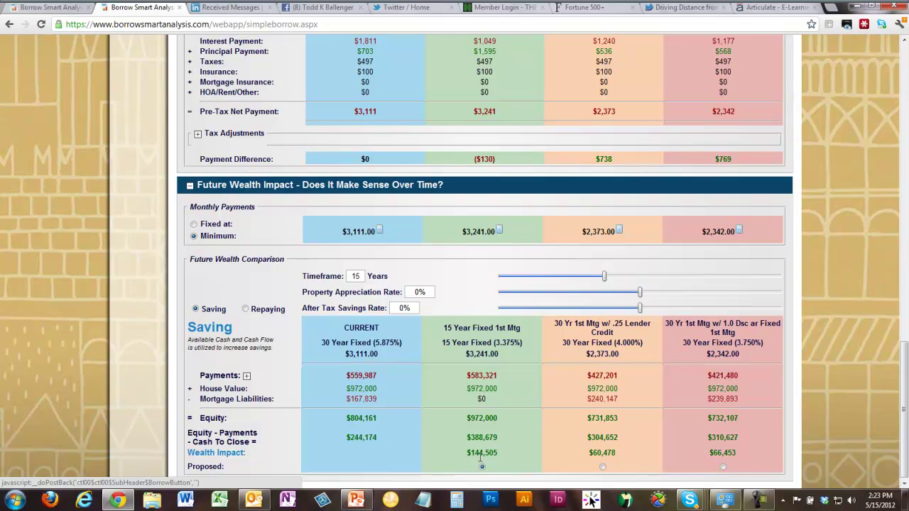
left_click_drag(585, 437, 624, 438)
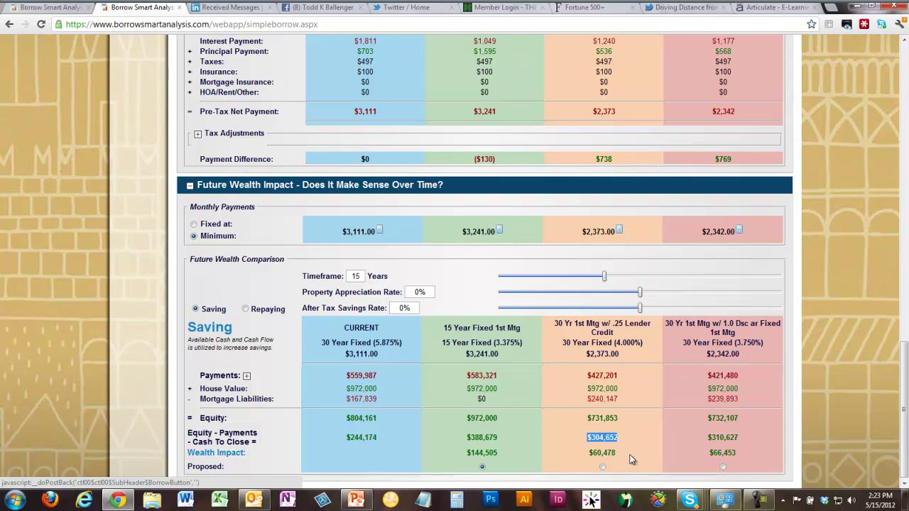
left_click(606, 435)
mouse_move(604, 279)
left_mouse_down()
mouse_move(619, 278)
mouse_move(611, 277)
left_mouse_up()
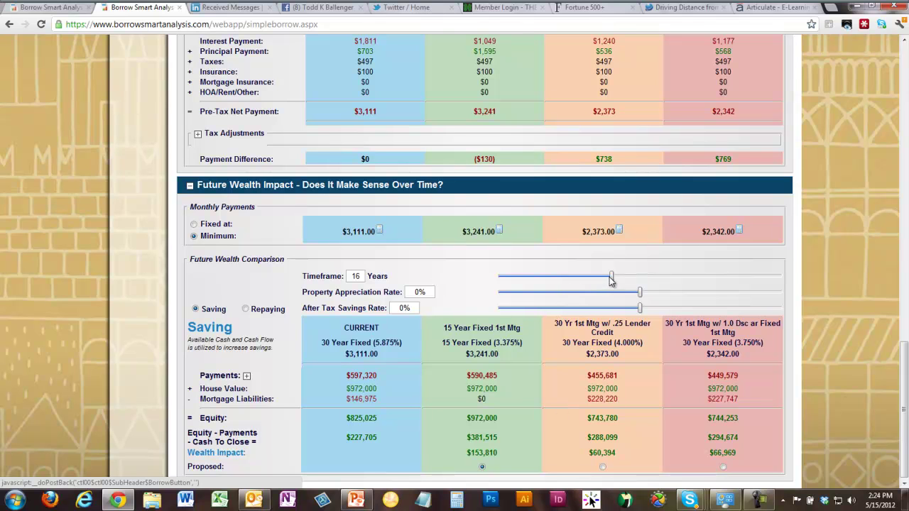
- Slide the timeframe through 15, 16 and 19 years before settling at 30 years
left_click_drag(611, 280, 605, 278)
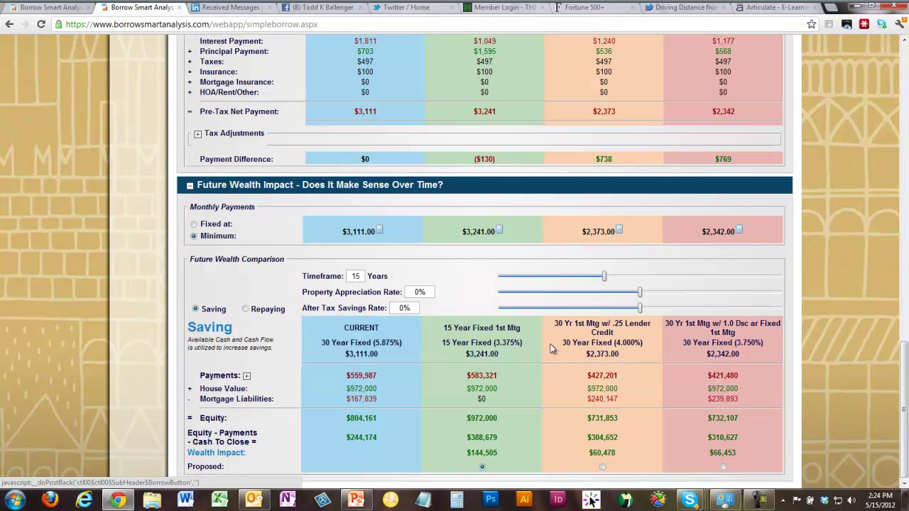
left_click_drag(605, 279, 611, 282)
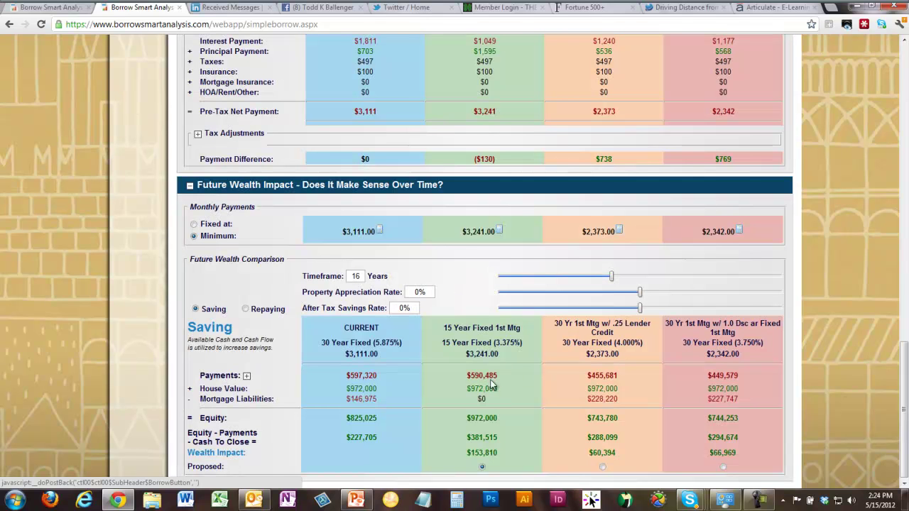
left_click_drag(612, 280, 631, 282)
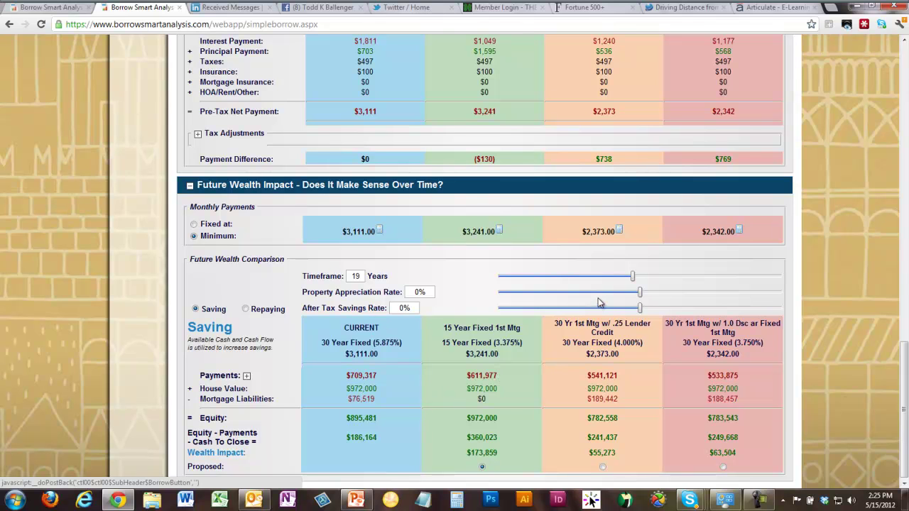
left_click_drag(633, 276, 711, 277)
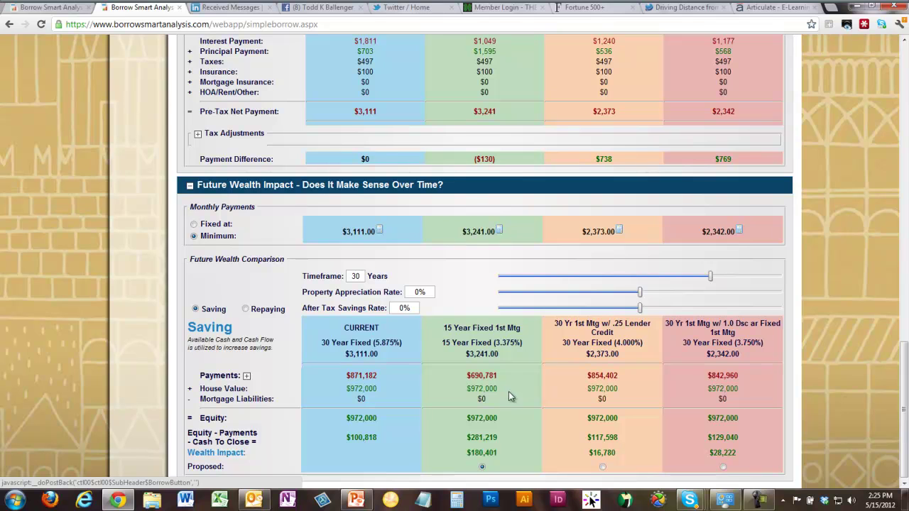
- Expand Payments into interest, tax and principal rows, then sweep the timeframe and return to 15 years
left_click(247, 376)
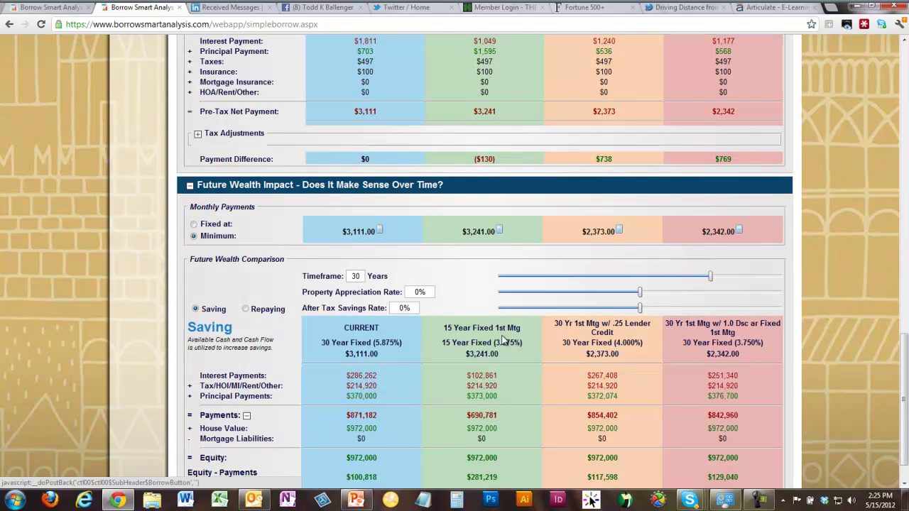
left_click_drag(710, 277, 604, 276)
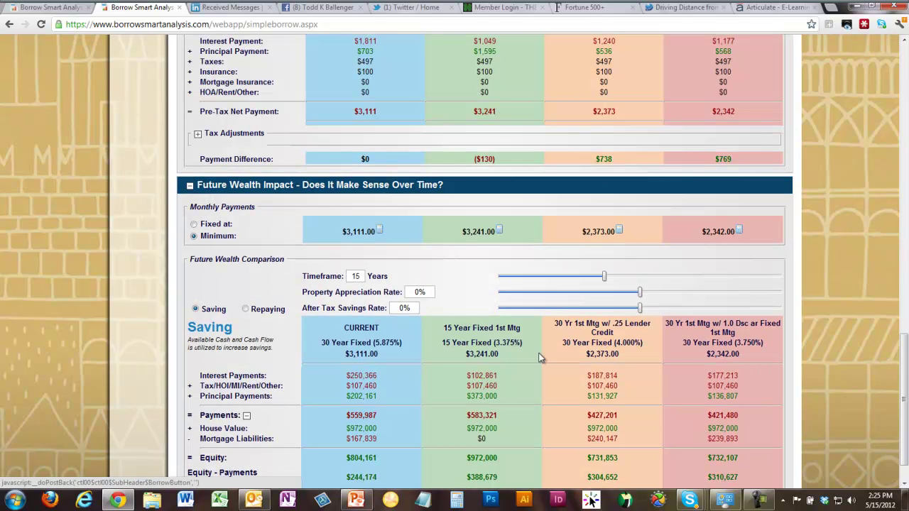
left_click_drag(605, 282, 709, 284)
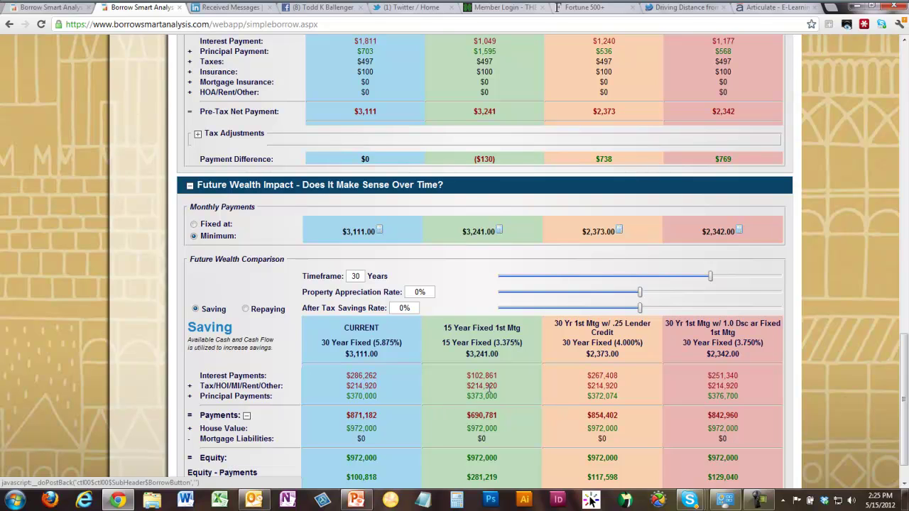
left_click_drag(710, 279, 610, 276)
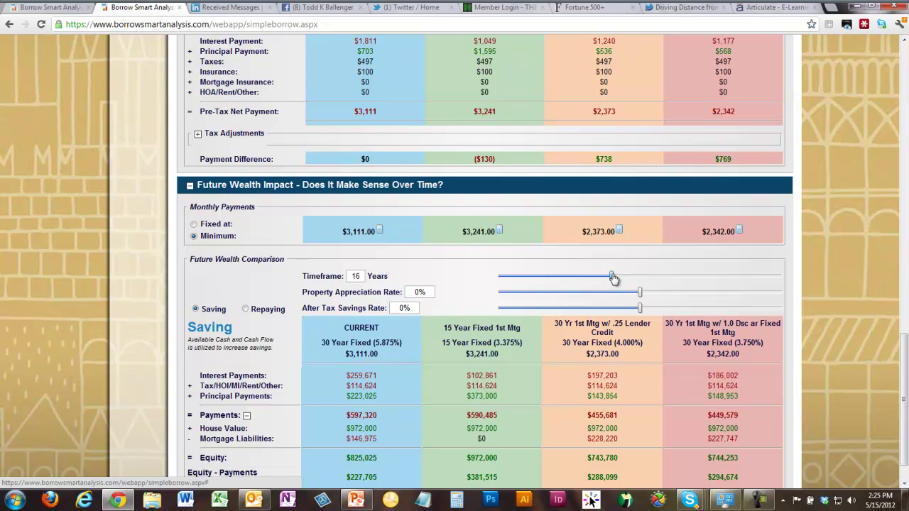
left_click_drag(612, 277, 645, 278)
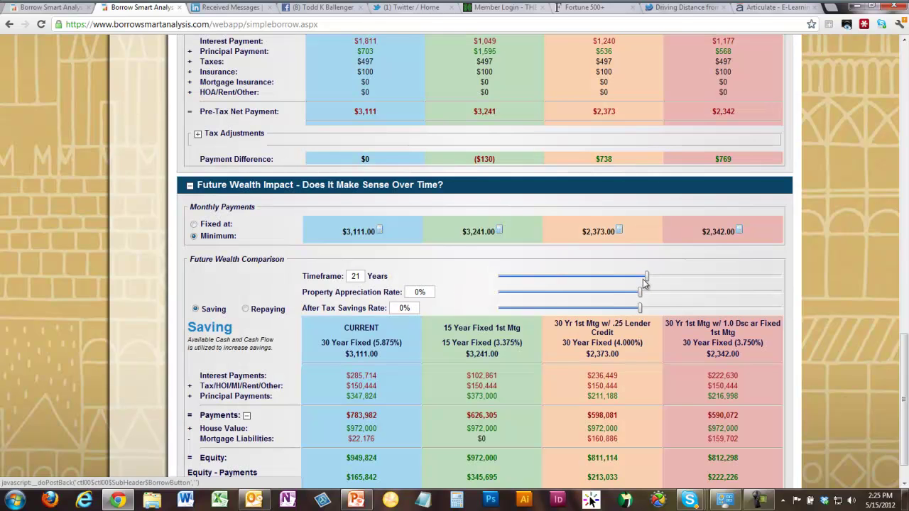
left_click_drag(648, 281, 605, 286)
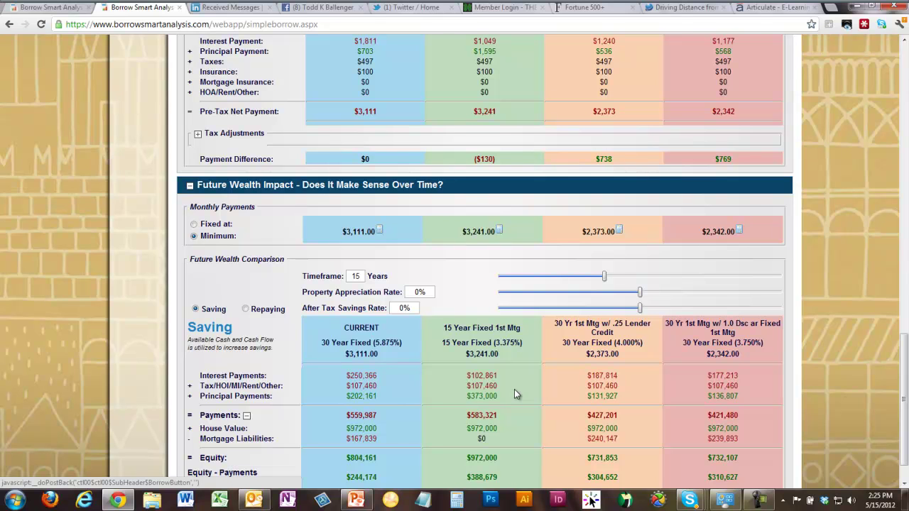
- Set the timeframe to 30 years and highlight the matching $214,920 Tax/HOI values across options
left_click_drag(606, 277, 714, 273)
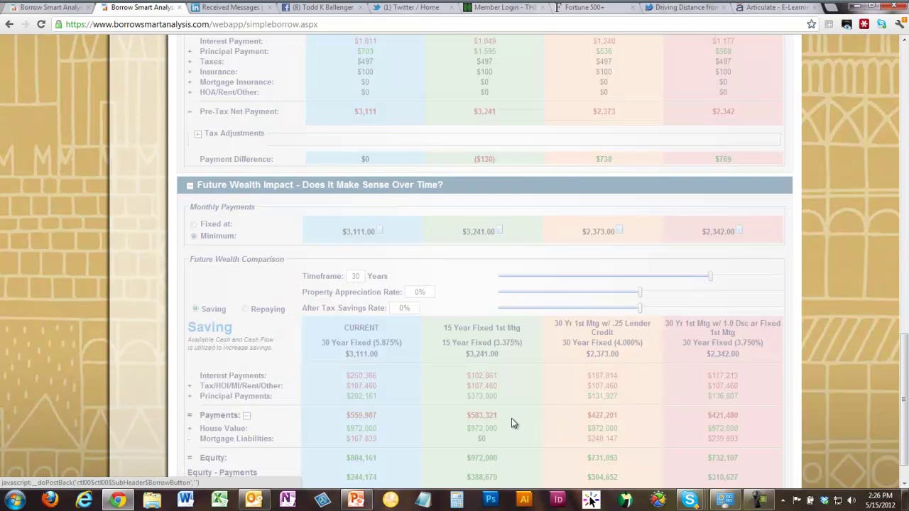
left_click_drag(466, 385, 502, 384)
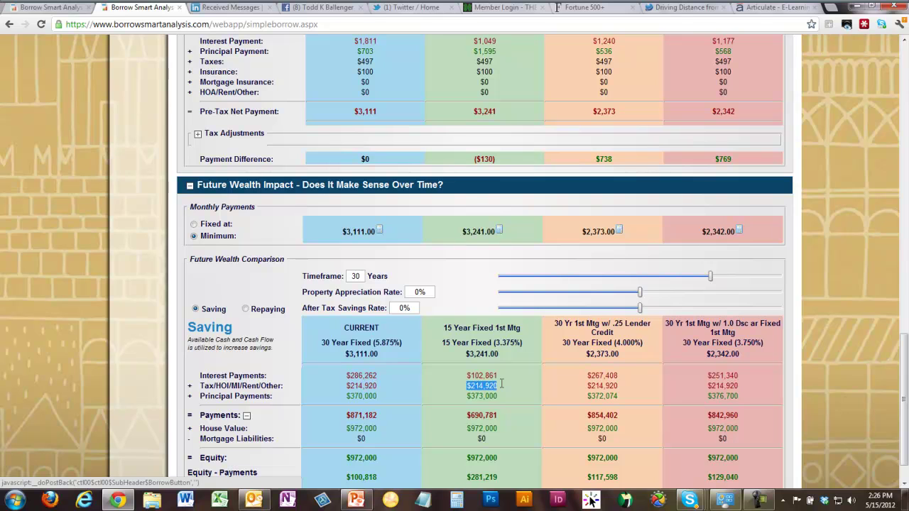
left_click_drag(587, 386, 618, 386)
left_click_drag(347, 386, 747, 393)
left_click(588, 376)
scroll(620, 436, "down", 1)
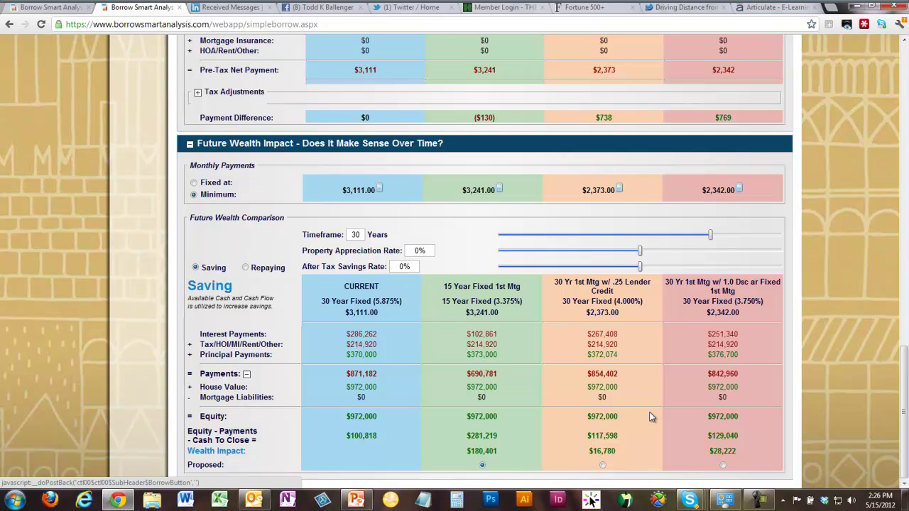
left_click(401, 266)
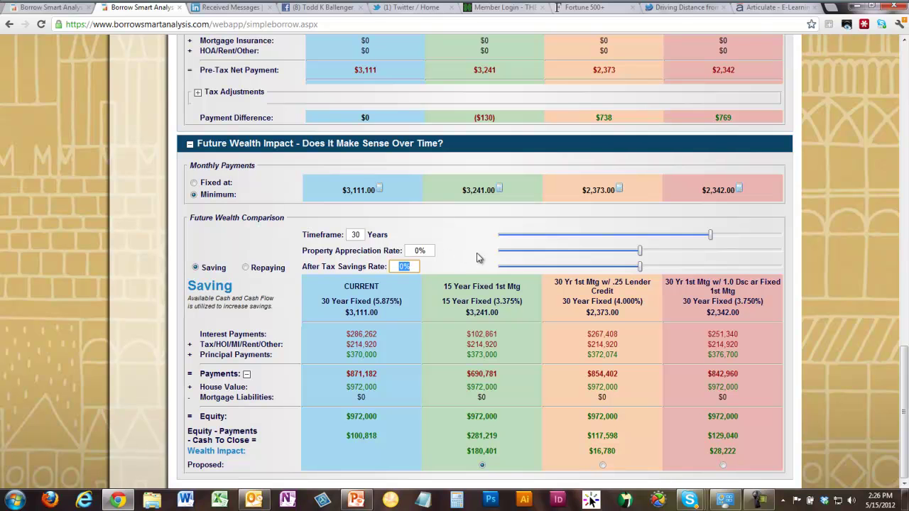
left_click(415, 267)
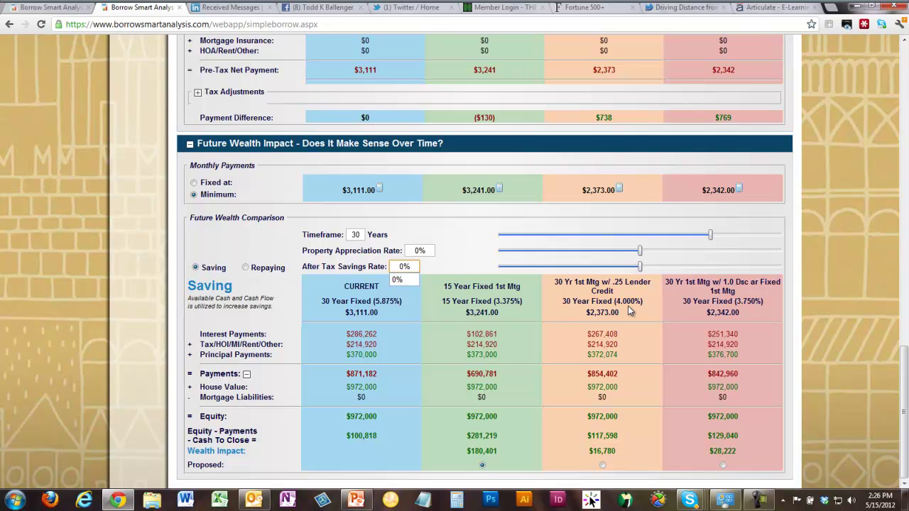
left_click_drag(414, 265, 382, 265)
type("4")
key("Tab")
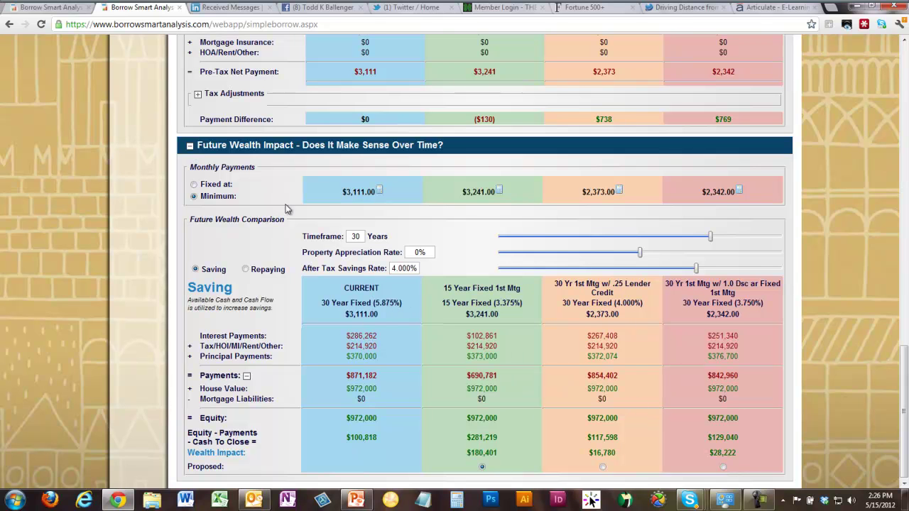
left_click_drag(417, 268, 365, 266)
type("0")
key("Return")
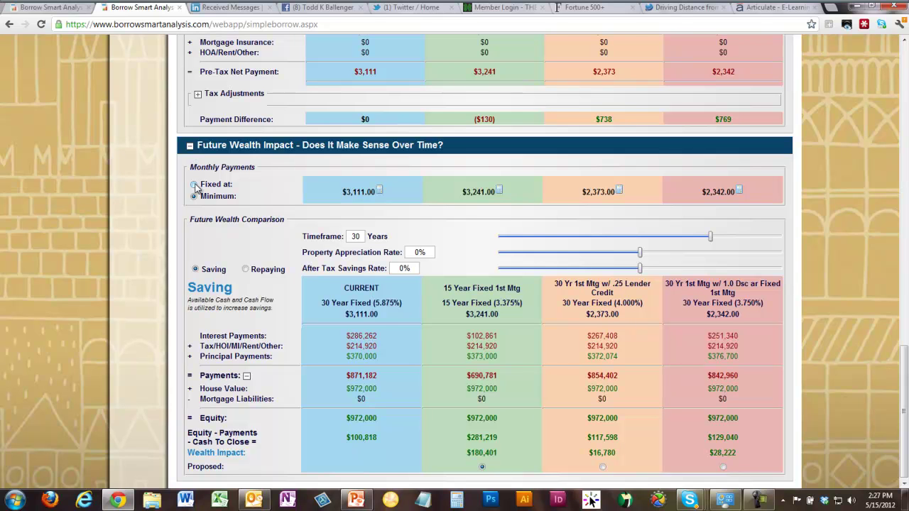
double_click(414, 268)
- Collapse the Payments breakdown rows in the Future Wealth Comparison table
left_click(555, 365)
left_click(248, 377)
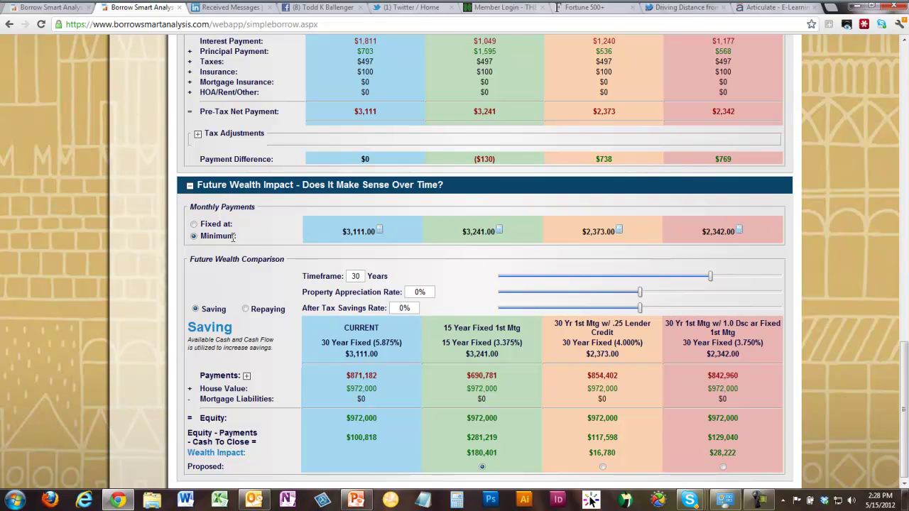
- Apply a fixed $3,240.67 monthly payment to all options and switch to Repaying mode
left_click(194, 226)
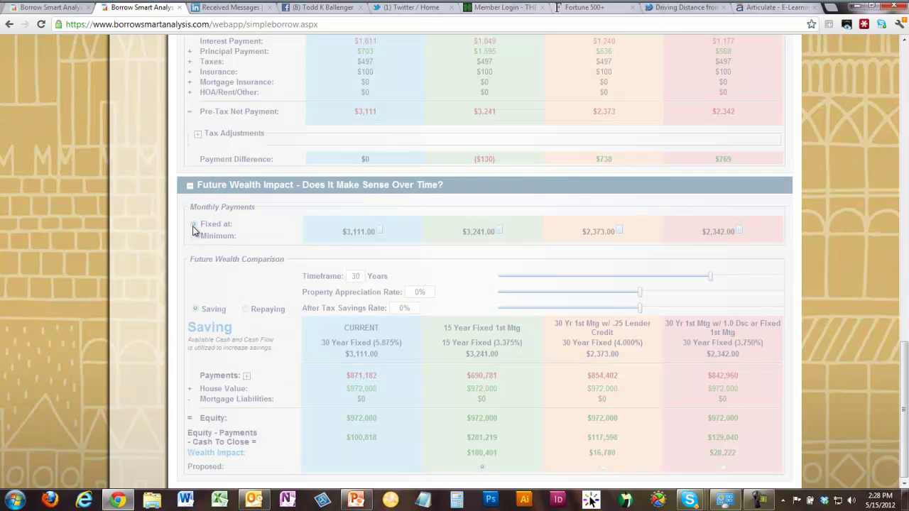
left_click(245, 316)
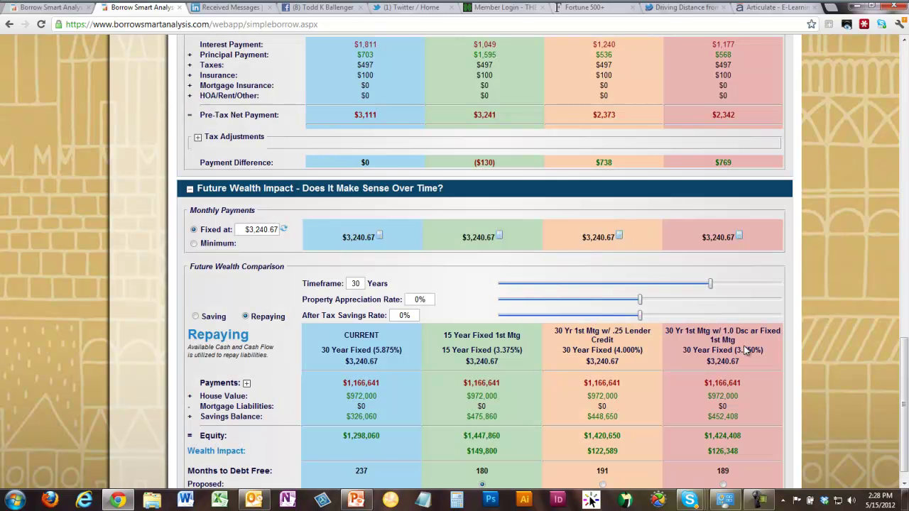
left_click_drag(902, 366, 900, 381)
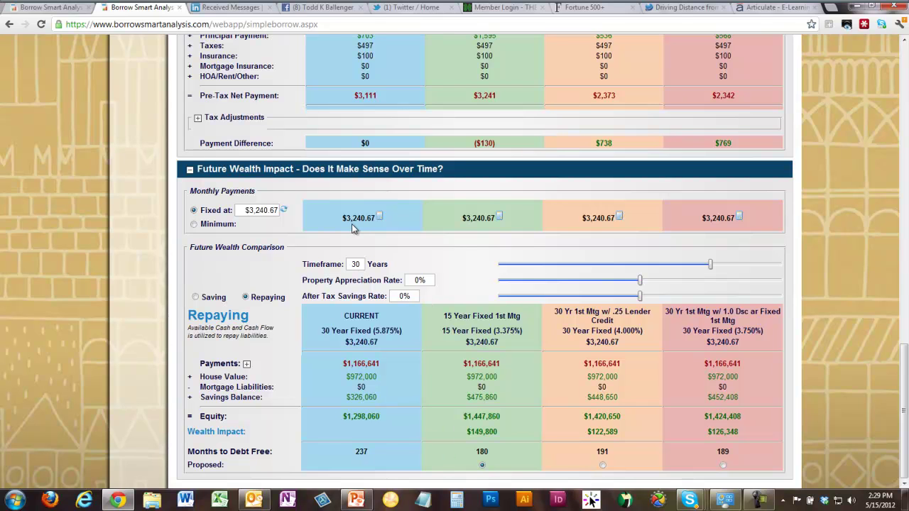
- Hide the 15 Year Fixed option and reset the fixed monthly payment to $3,111.04
scroll(903, 304, "up", 3)
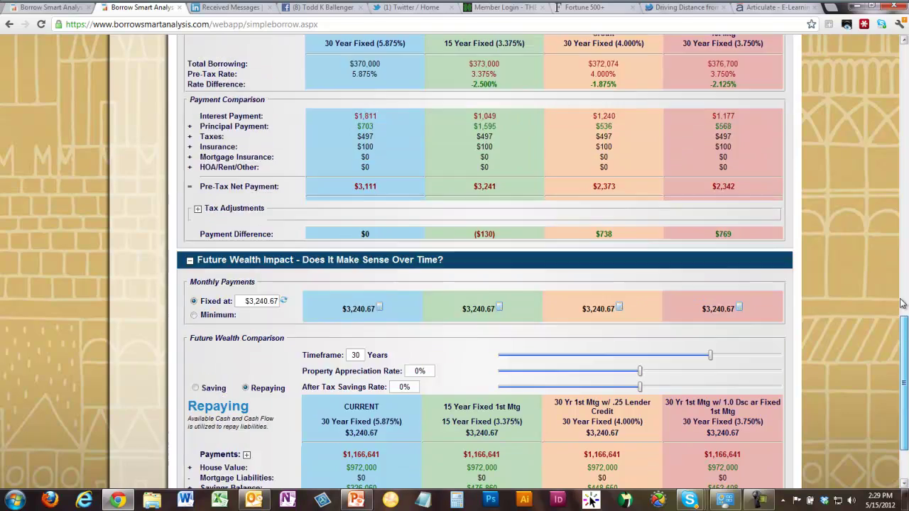
scroll(902, 304, "up", 15)
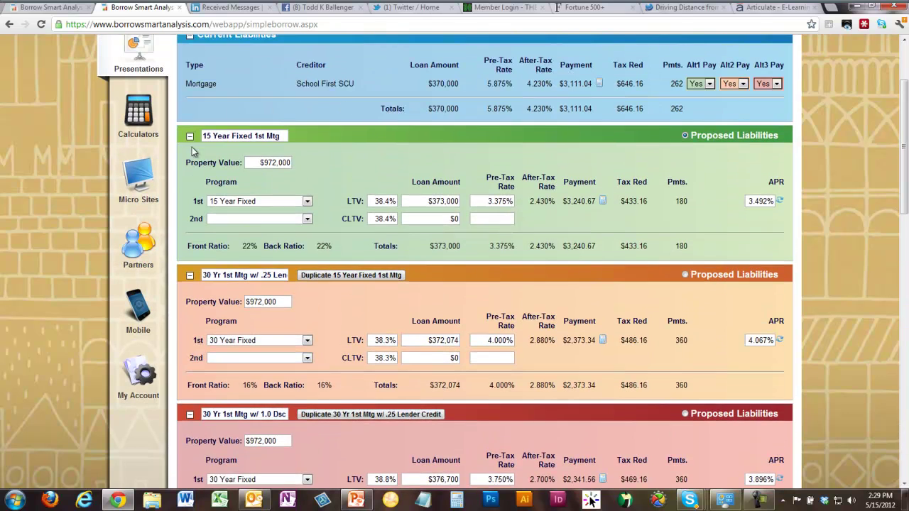
left_click(190, 136)
left_click_drag(906, 142, 907, 390)
left_click(284, 217)
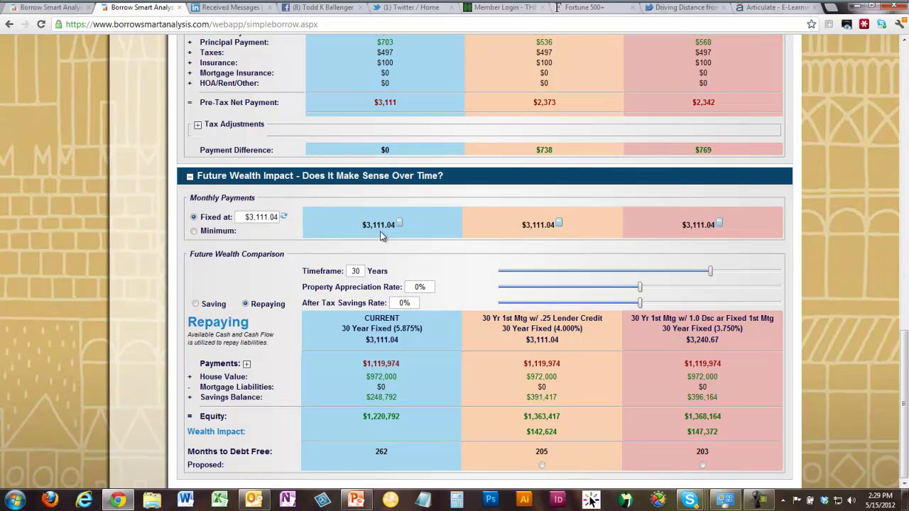
- Toggle the 1.0 discount and 15 Year Fixed sections, leaving only 15 Year Fixed collapsed
scroll(380, 232, "up", 10)
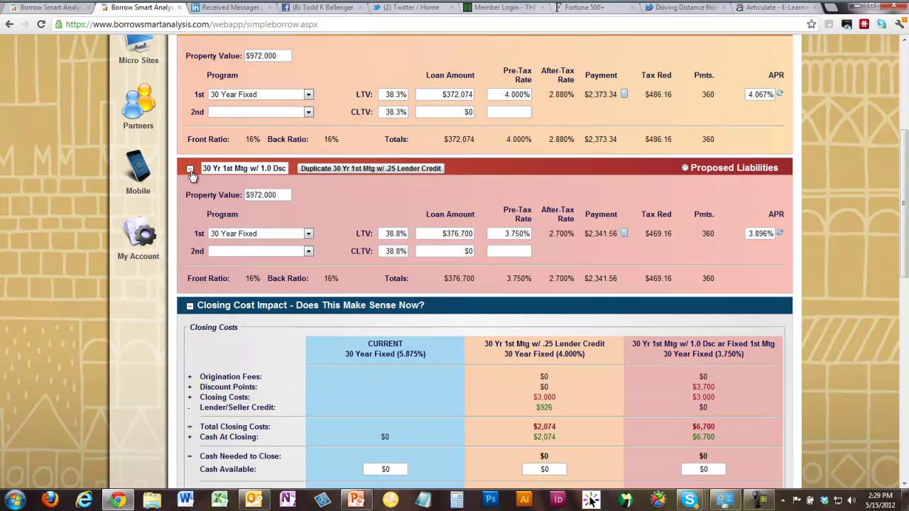
left_click(190, 168)
scroll(384, 235, "down", 3)
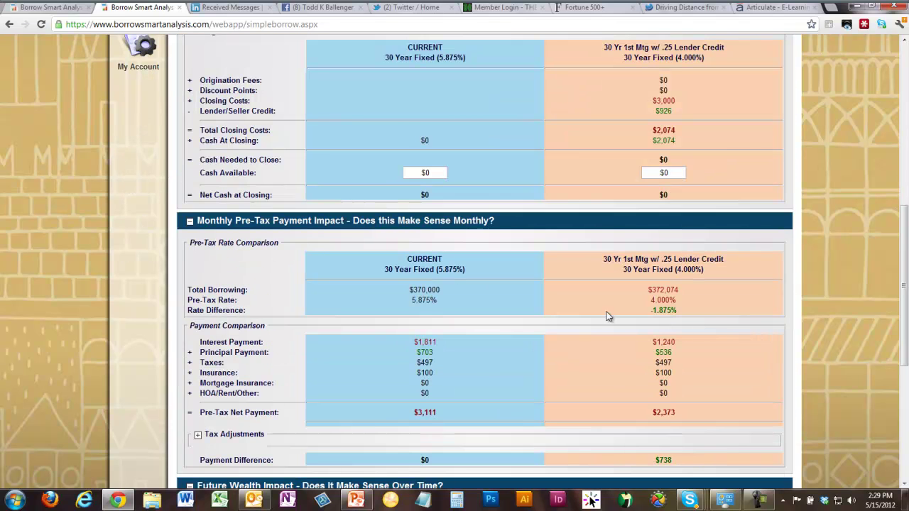
left_click_drag(905, 323, 906, 160)
left_click(191, 194)
scroll(211, 241, "down", 3)
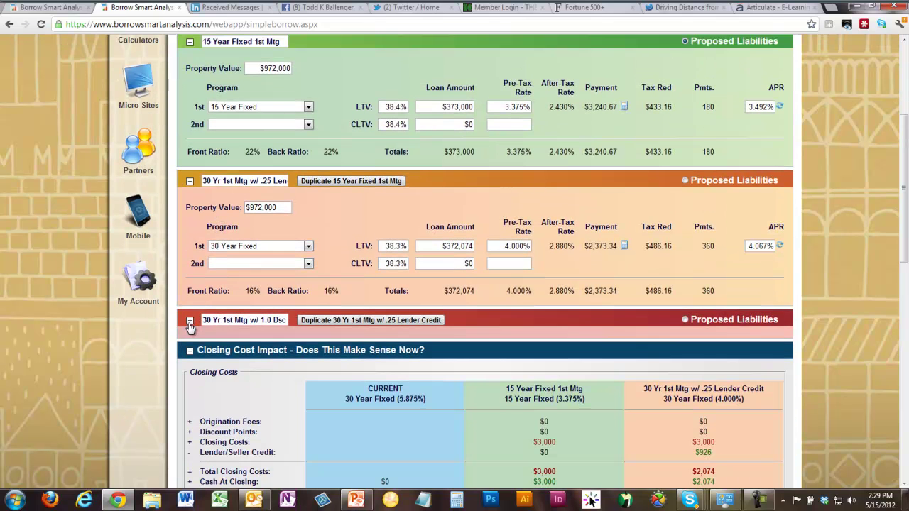
left_click(190, 323)
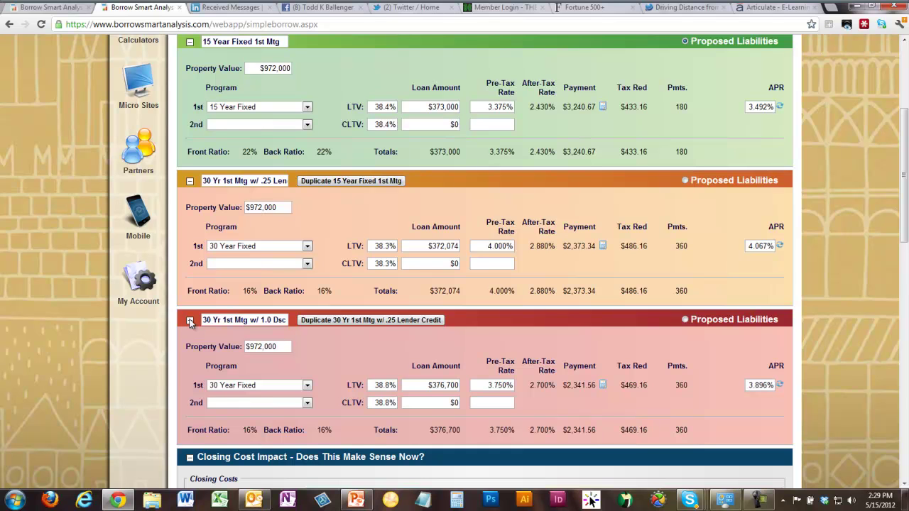
left_click(191, 44)
left_click_drag(905, 191, 904, 297)
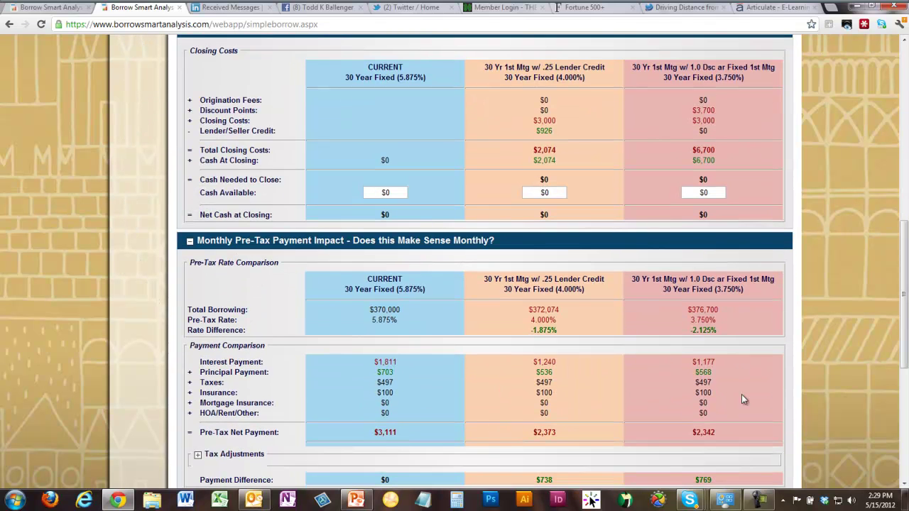
left_click_drag(905, 295, 904, 114)
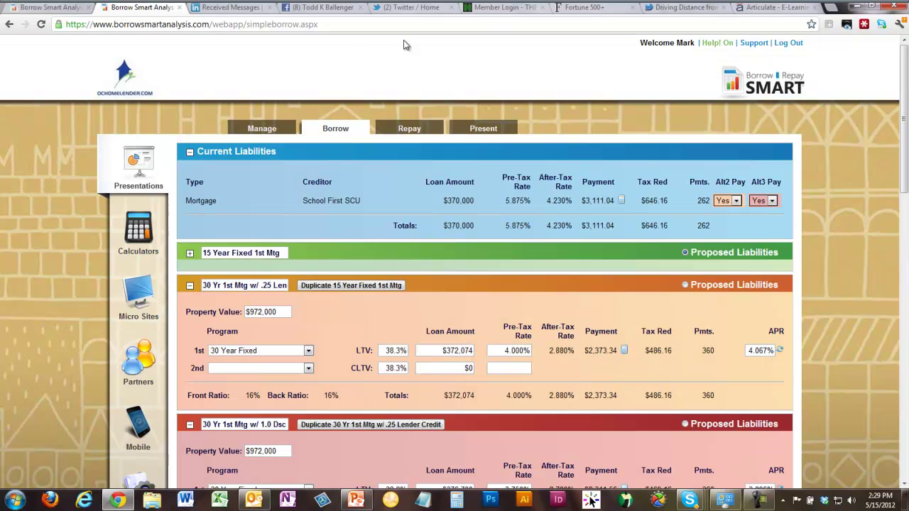
left_click(191, 152)
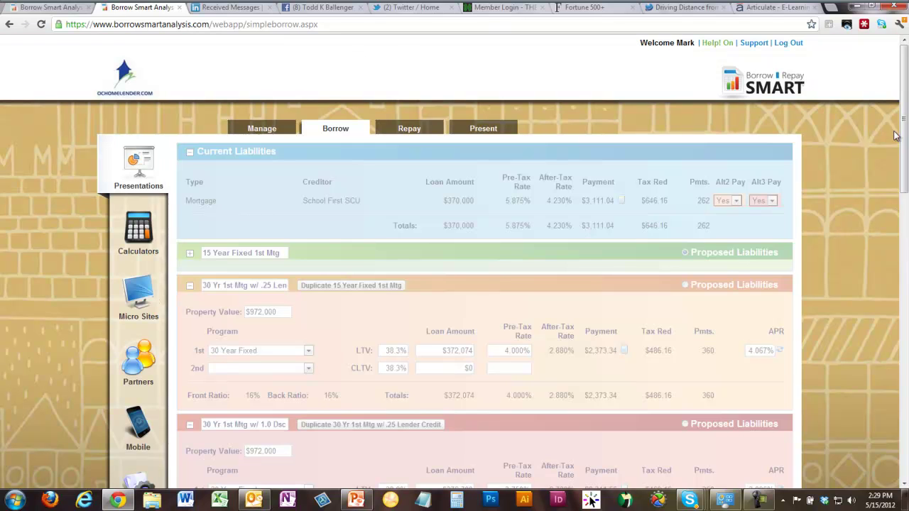
scroll(653, 199, "down", 5)
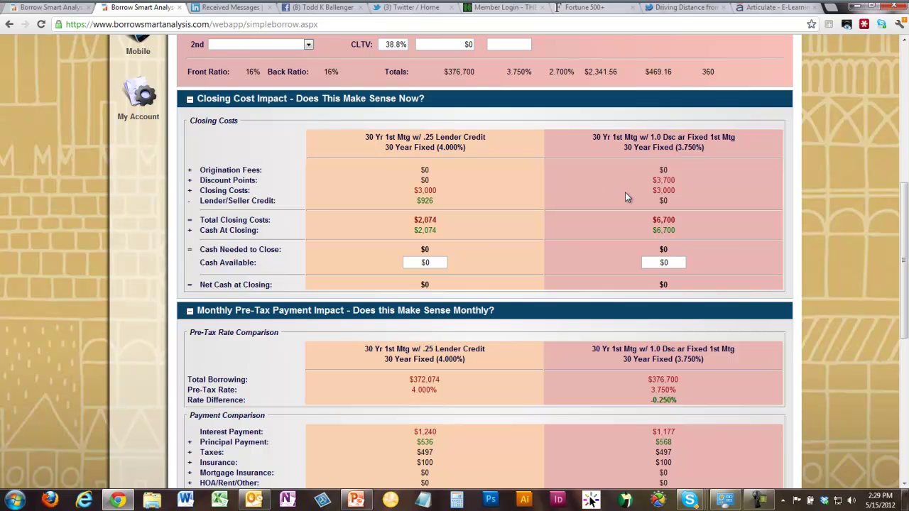
scroll(638, 247, "down", 6)
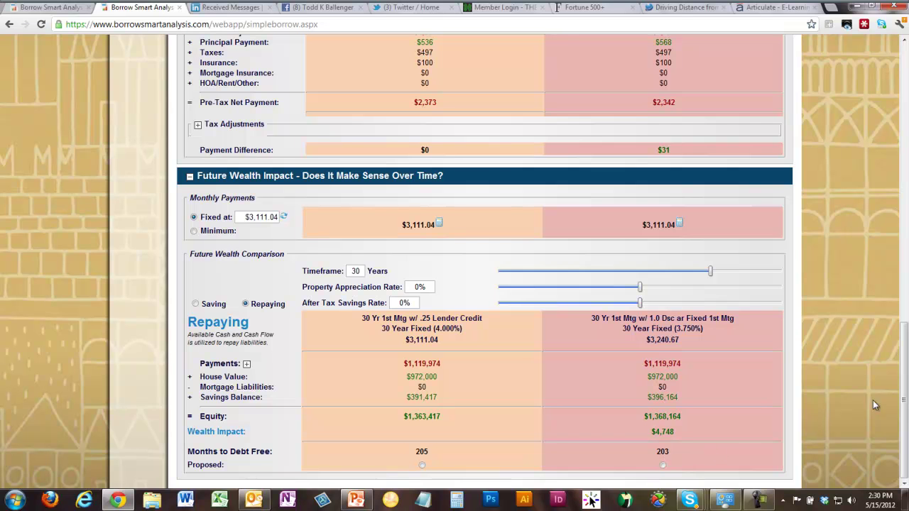
left_click_drag(904, 405, 905, 118)
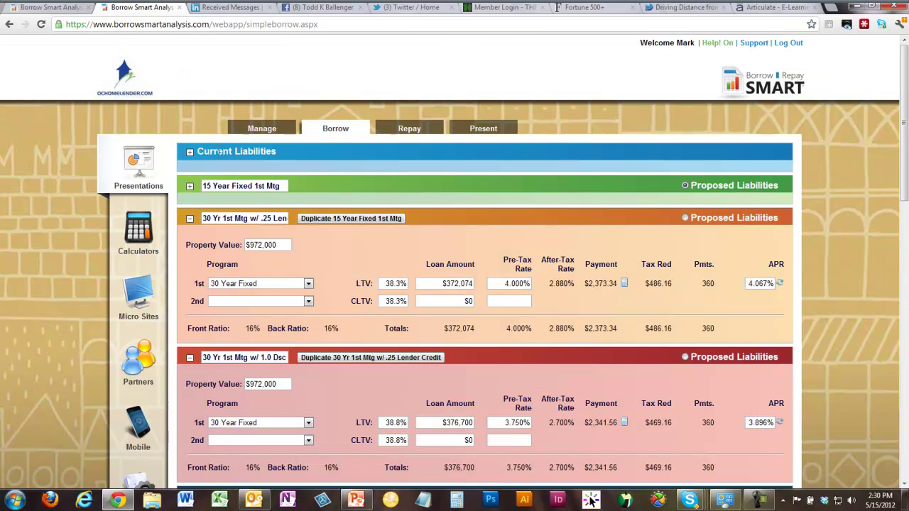
left_click(192, 152)
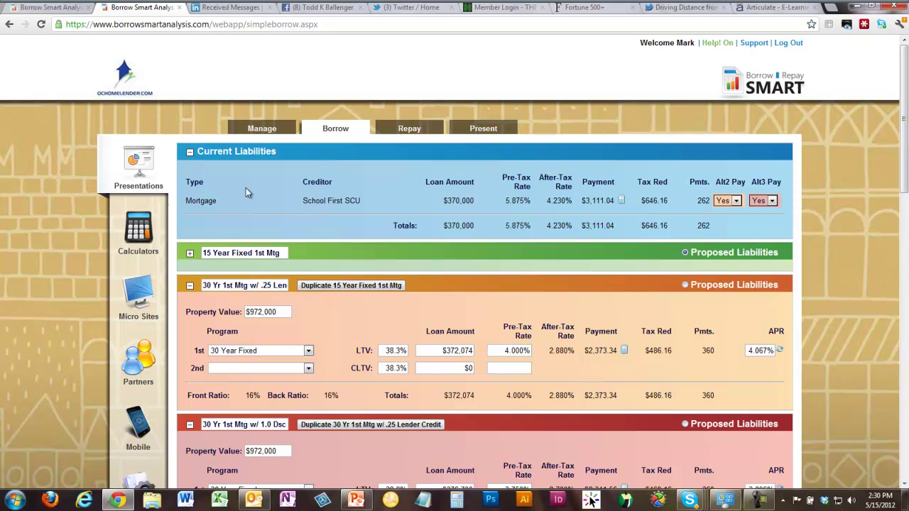
scroll(245, 188, "down", 3)
scroll(288, 234, "down", 3)
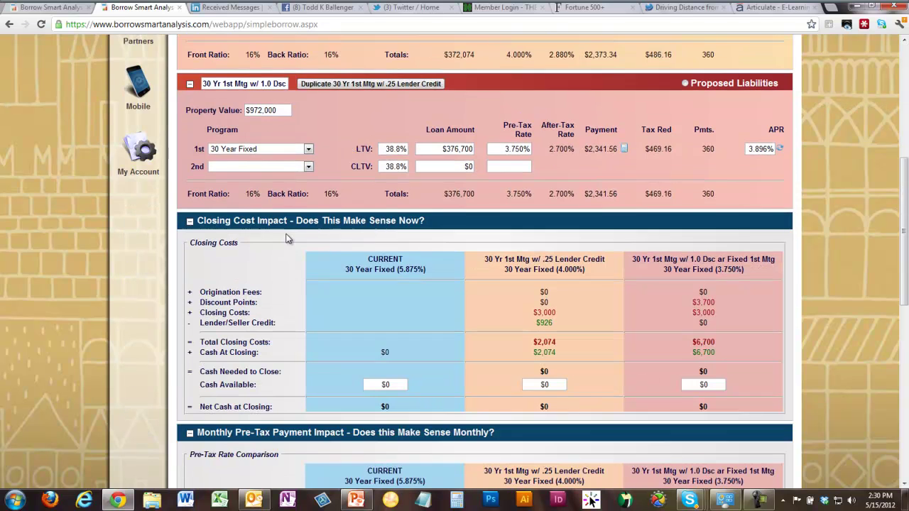
scroll(291, 240, "down", 2)
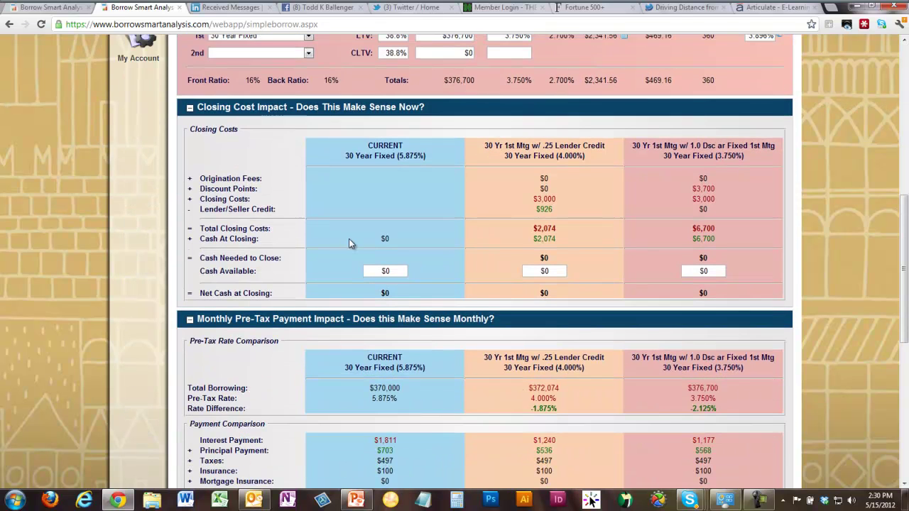
scroll(348, 244, "down", 4)
- Set the fixed monthly payment to $3,111.04 and point out the current loan's payment
scroll(349, 244, "down", 2)
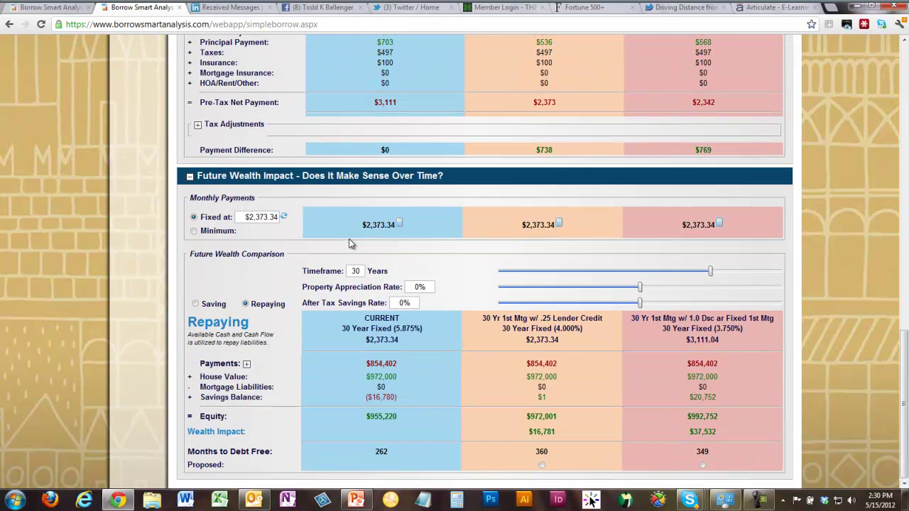
left_click(284, 217)
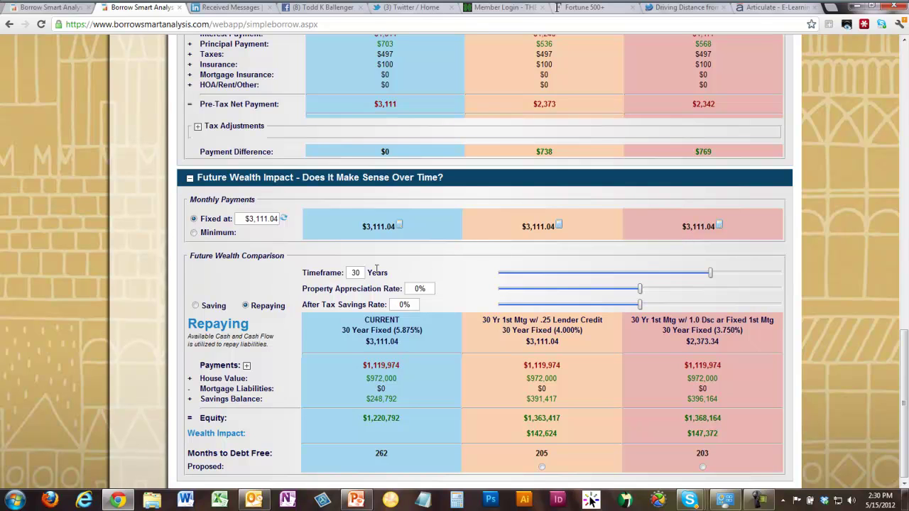
left_click_drag(363, 227, 401, 228)
left_click(431, 246)
left_click_drag(363, 227, 398, 229)
left_click(549, 238)
- Highlight total payments, including the new loans' $1,119,974, and the $142,624 wealth impact
left_click_drag(362, 365, 404, 365)
left_click_drag(523, 365, 572, 375)
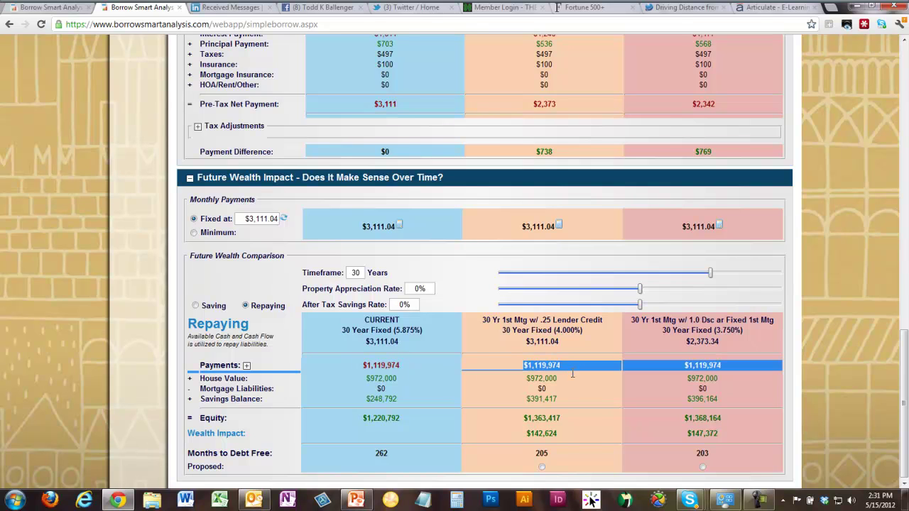
left_click(694, 368)
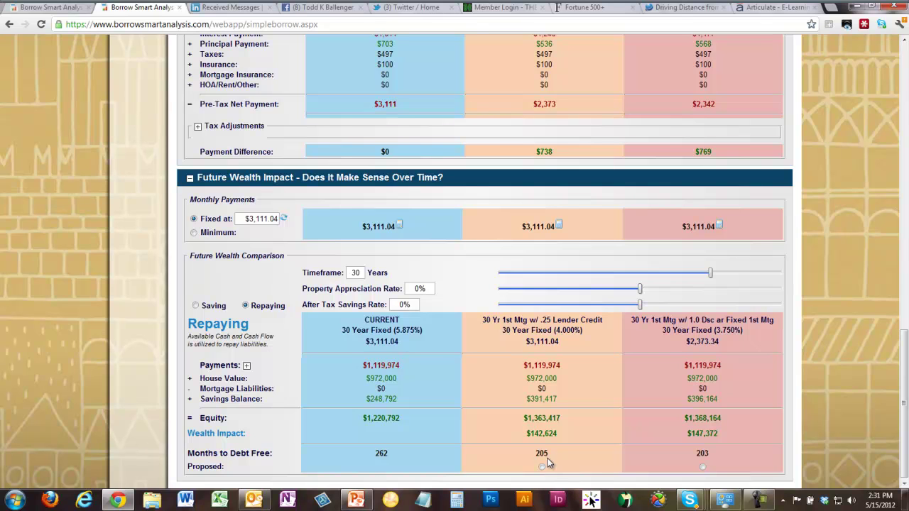
left_click_drag(521, 436, 556, 434)
left_click(579, 432)
- Shorten the timeframe step by step to 17 years and highlight the value
left_click_drag(710, 273, 653, 278)
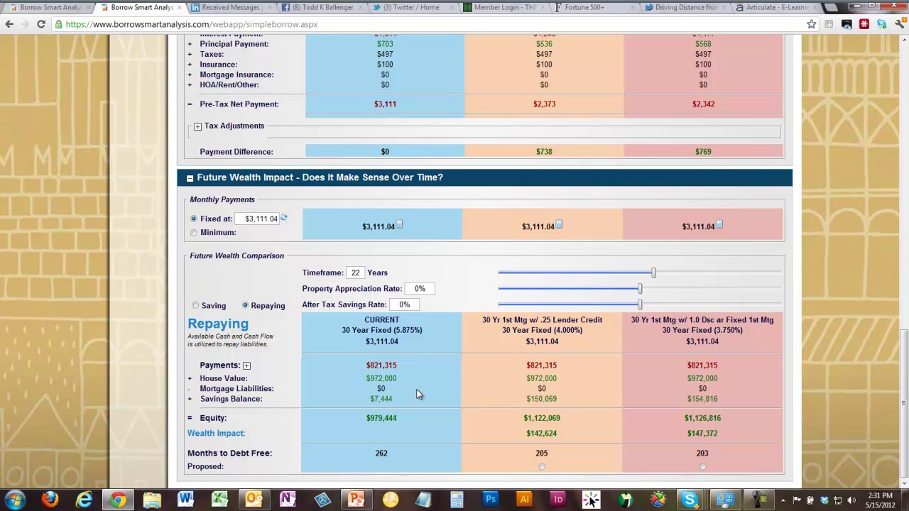
left_click_drag(654, 274, 633, 276)
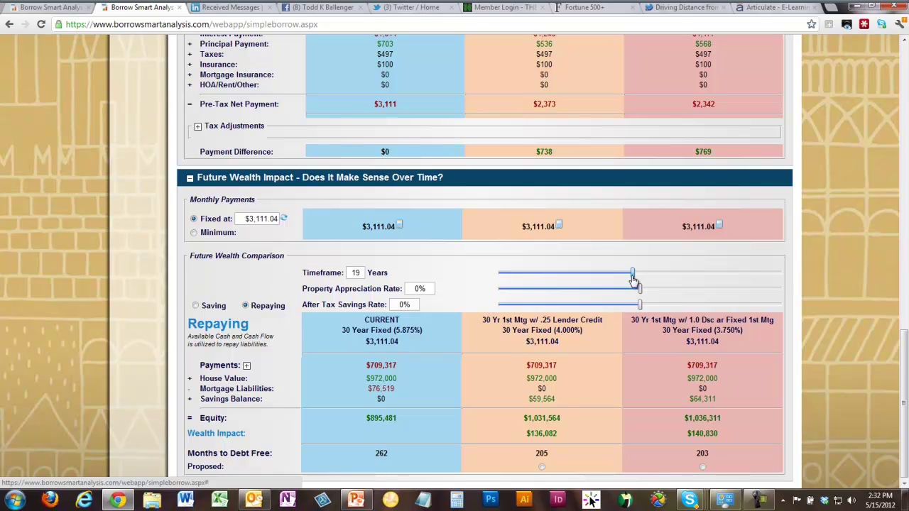
left_click_drag(635, 280, 623, 280)
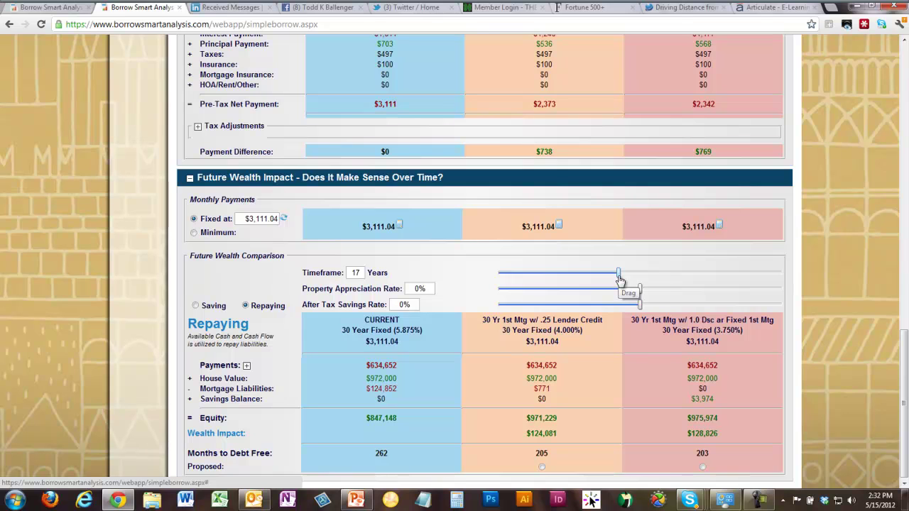
double_click(355, 273)
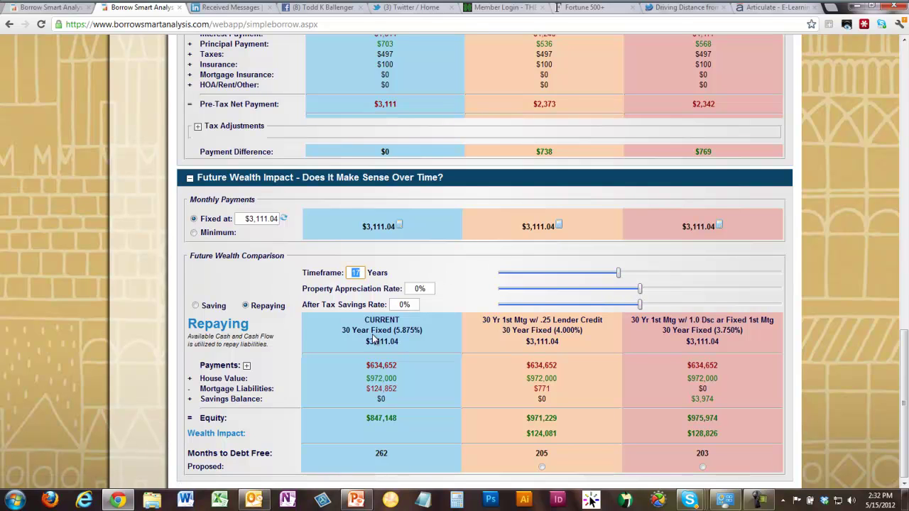
left_click(490, 428)
- Highlight the remaining mortgage balances: $124,852 current, $771 for the first new loan
left_click_drag(365, 390, 419, 389)
left_click(419, 389)
left_click_drag(533, 389, 551, 389)
left_click(570, 385)
left_click_drag(697, 389, 725, 396)
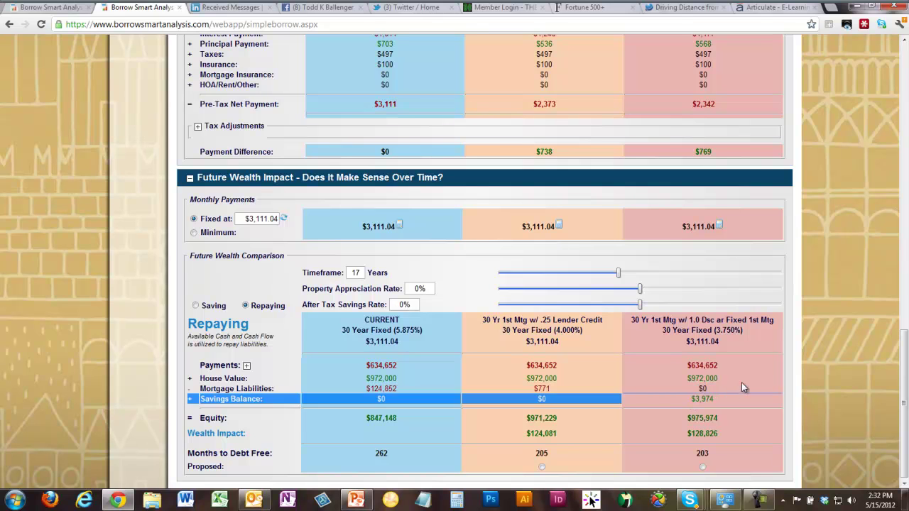
left_click(741, 384)
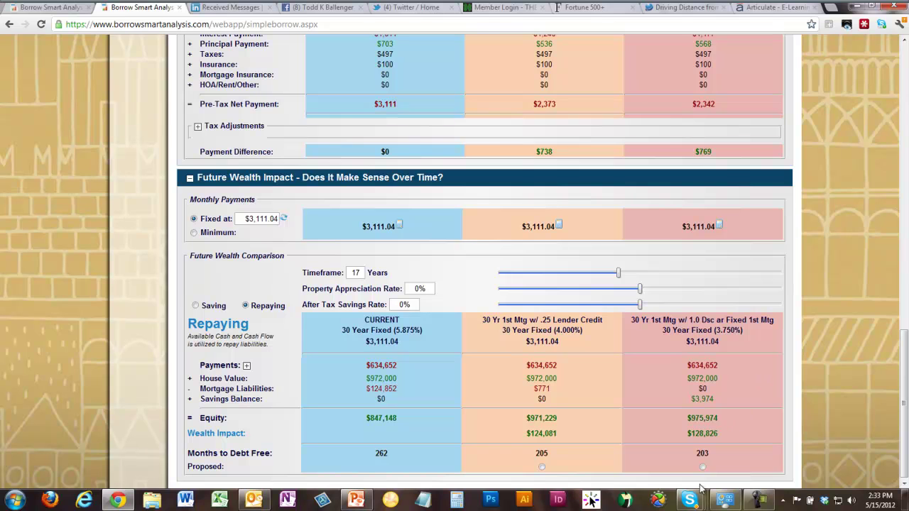
left_click(457, 500)
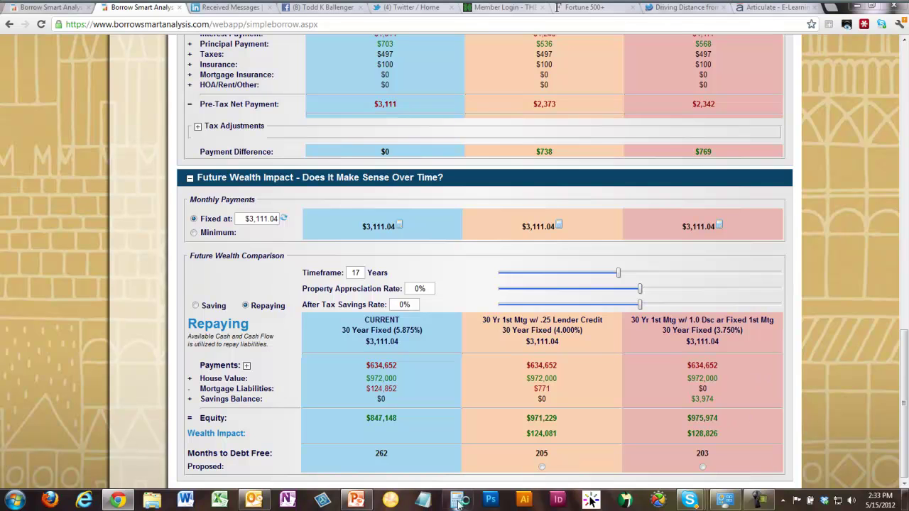
left_click(409, 311)
left_click(431, 311)
left_click(410, 292)
left_click(421, 329)
left_click(432, 274)
left_click(410, 310)
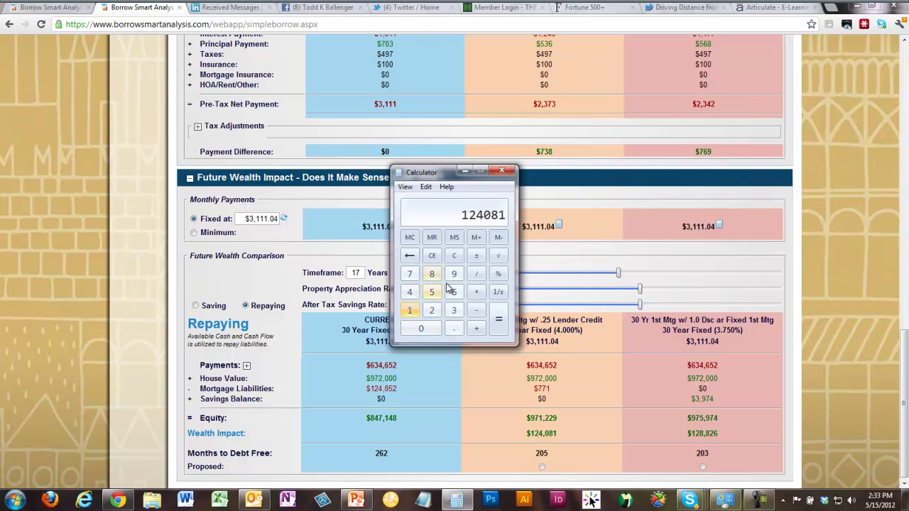
left_click(476, 275)
left_click(431, 292)
left_click(409, 274)
left_click(498, 320)
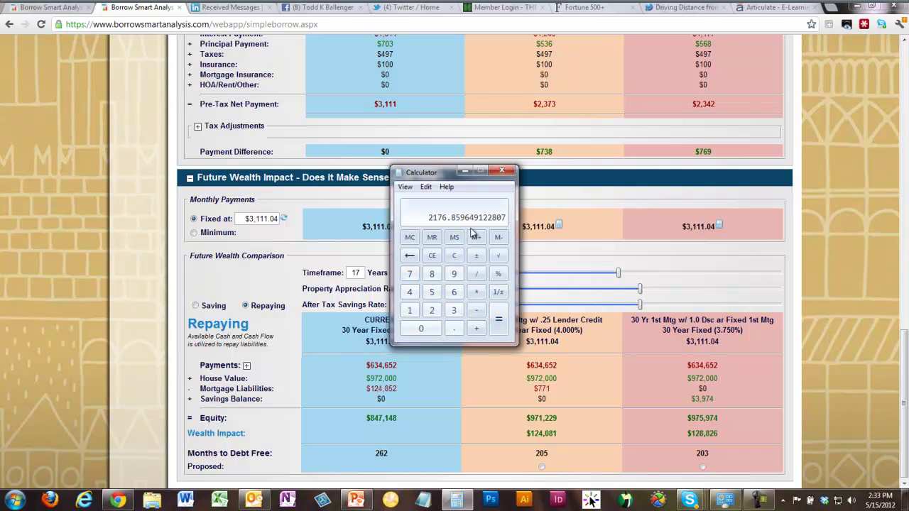
left_click(502, 172)
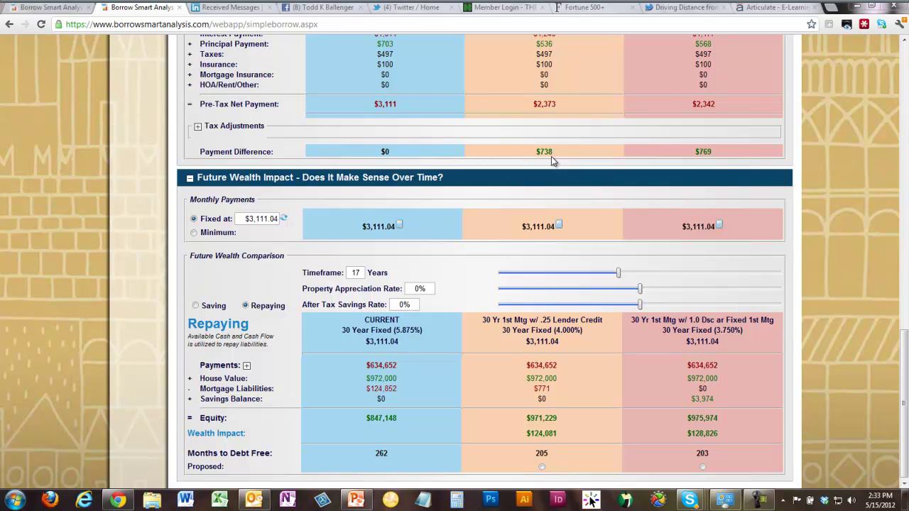
left_click_drag(375, 103, 398, 104)
left_click_drag(531, 104, 560, 104)
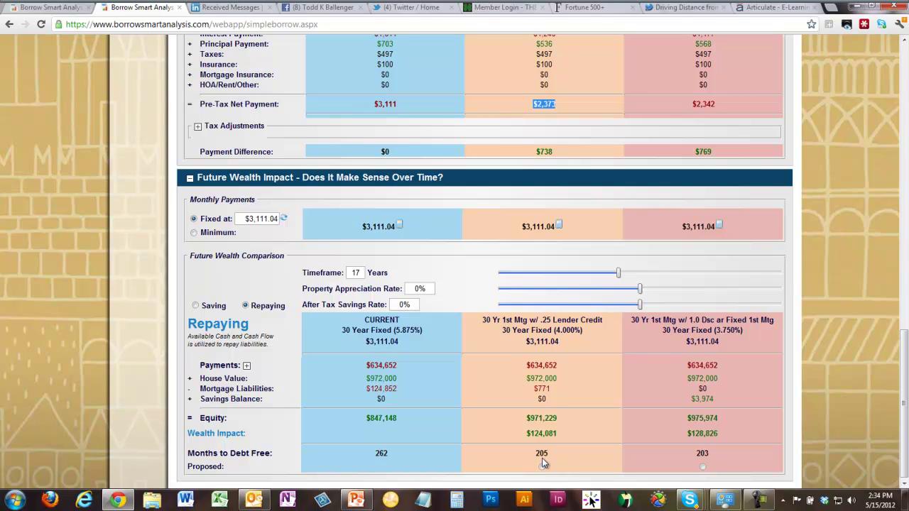
- In Calculator, compute 124081 ÷ 205 = 605.27 and move the window up
left_click(458, 501)
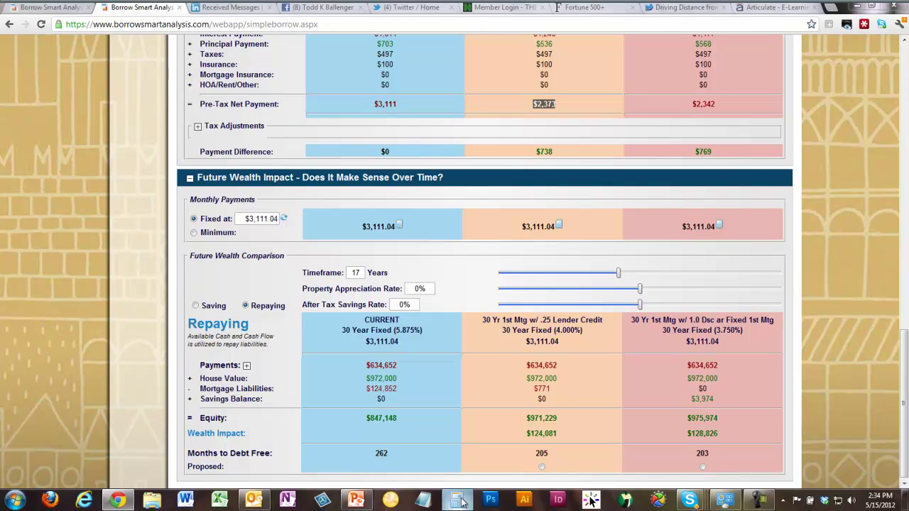
left_click(411, 313)
left_click(432, 311)
left_click(409, 292)
left_click(422, 328)
left_click(432, 273)
left_click(410, 311)
left_click(476, 274)
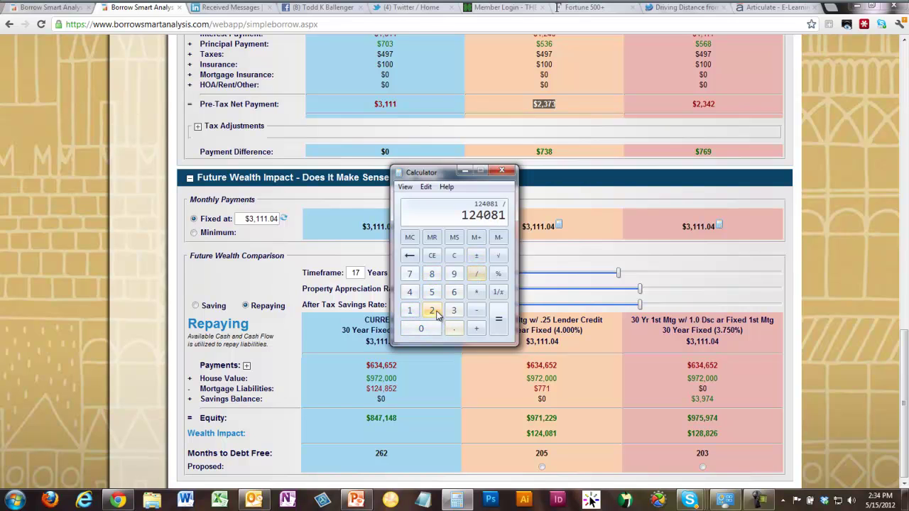
left_click(432, 311)
left_click(421, 328)
left_click(431, 292)
left_click(497, 319)
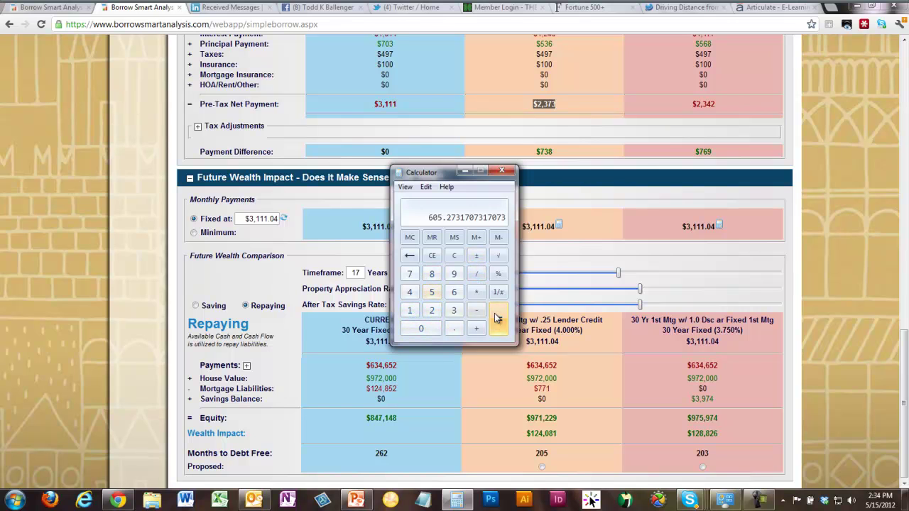
left_click_drag(435, 173, 386, 65)
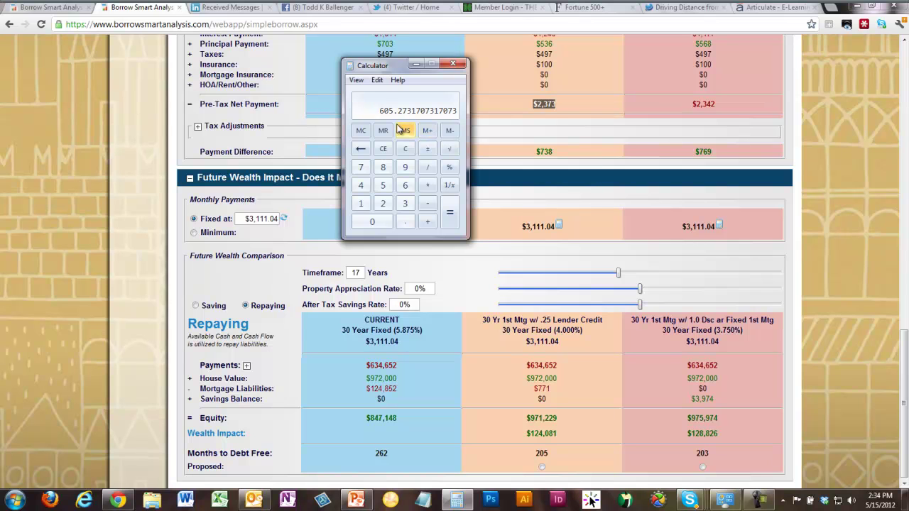
left_click(453, 65)
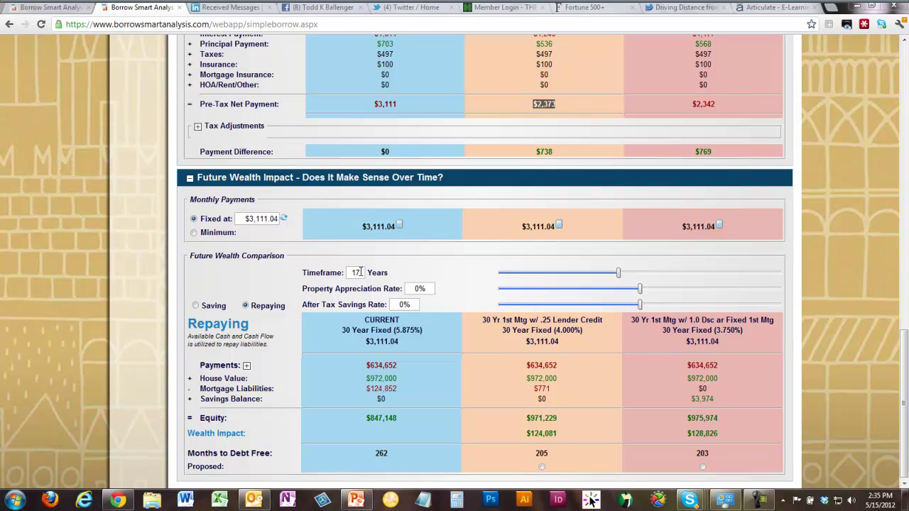
left_click_drag(366, 364, 400, 366)
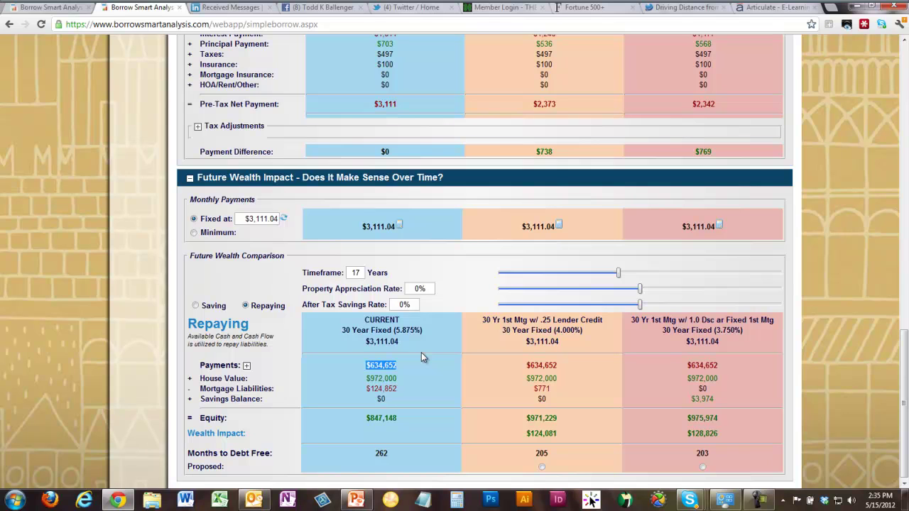
left_click(421, 355)
left_click_drag(526, 365, 563, 366)
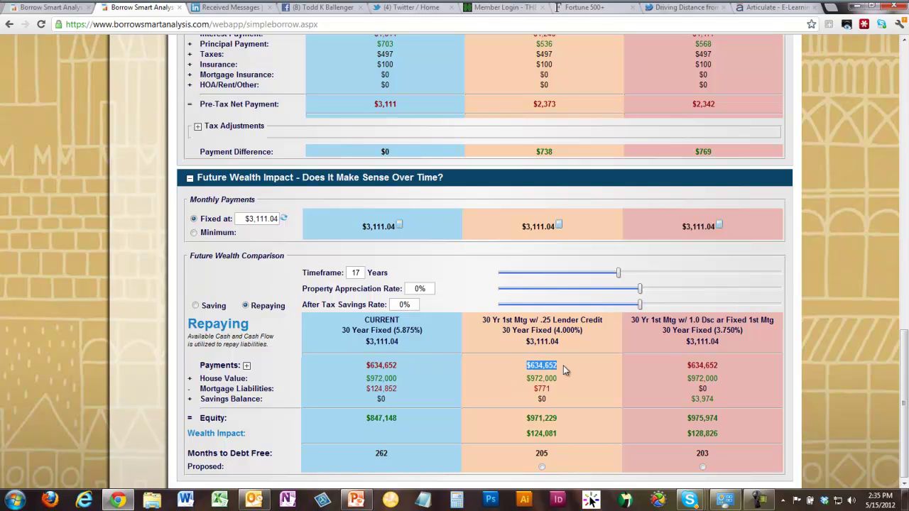
left_click_drag(686, 365, 725, 365)
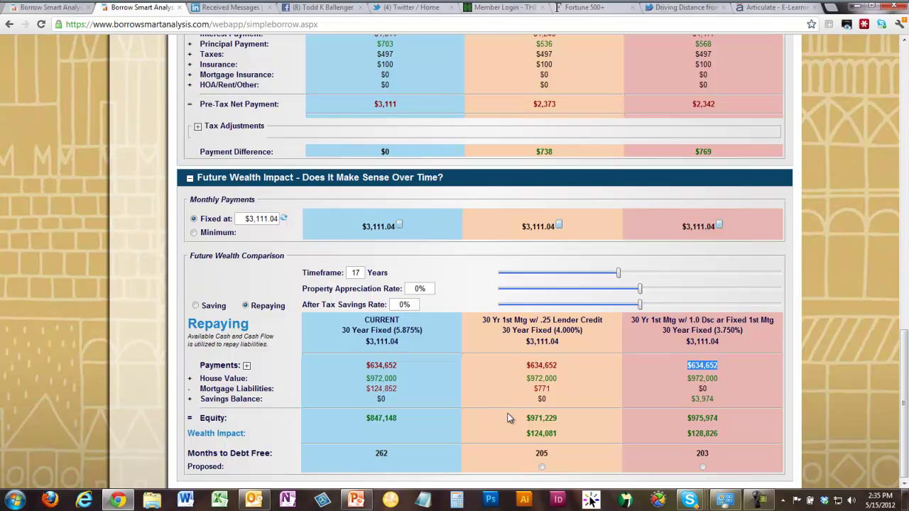
left_click_drag(365, 390, 398, 390)
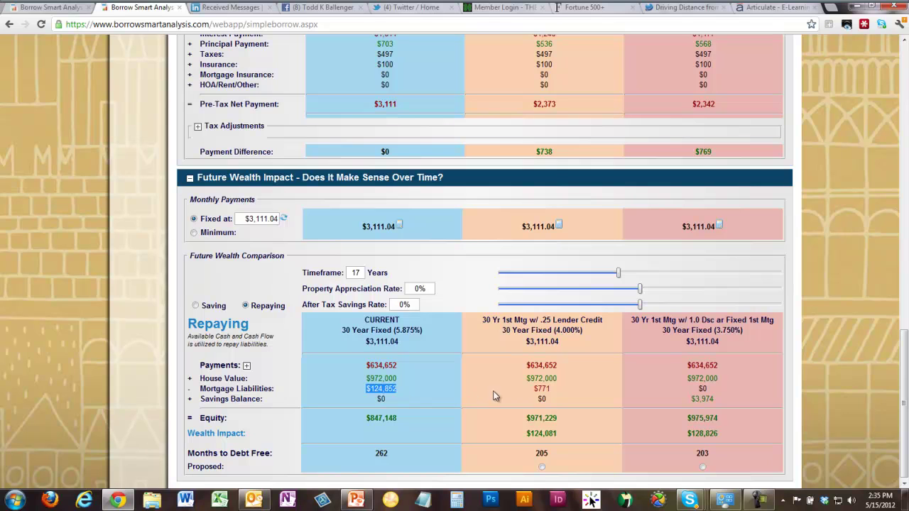
left_click_drag(531, 389, 561, 390)
left_click(502, 382)
left_click_drag(367, 366, 401, 366)
left_click_drag(526, 365, 559, 366)
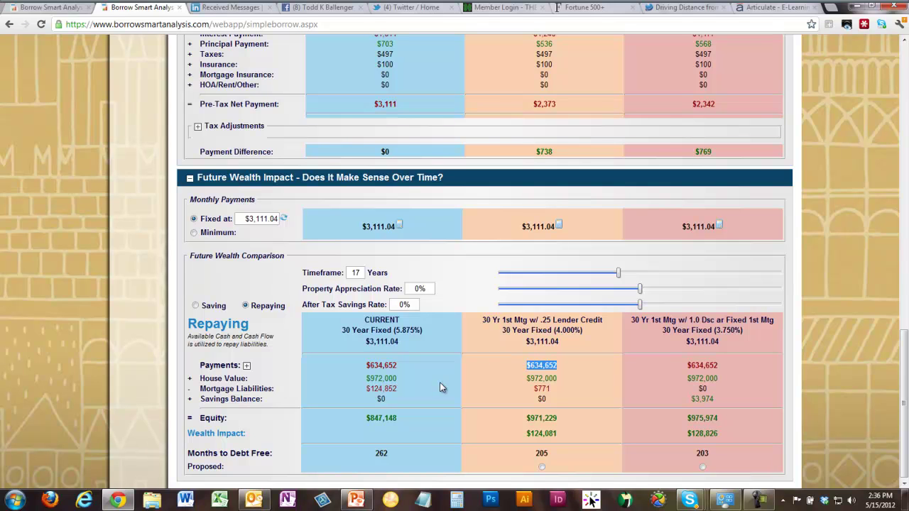
- Extend the timeframe to 22 years and highlight the current loan's $821,315 payments and $972,000 house value
left_click_drag(620, 275, 645, 277)
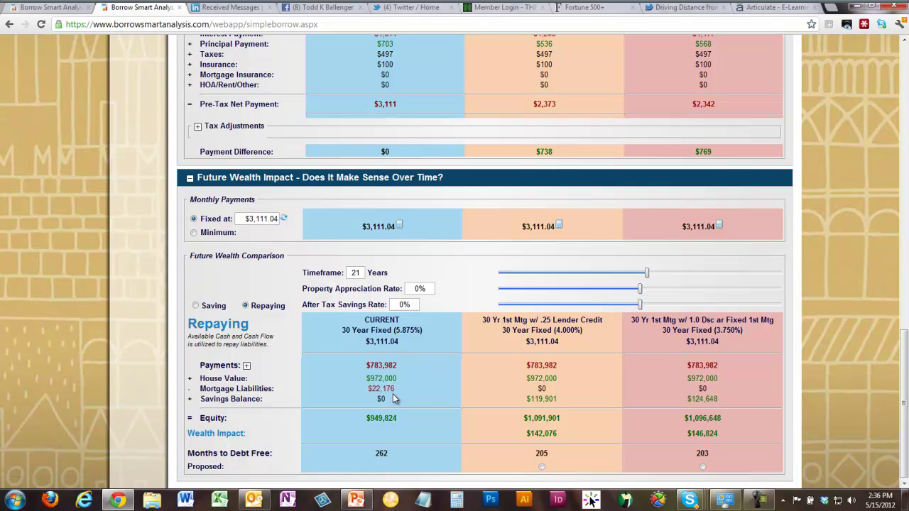
left_click_drag(646, 272, 654, 276)
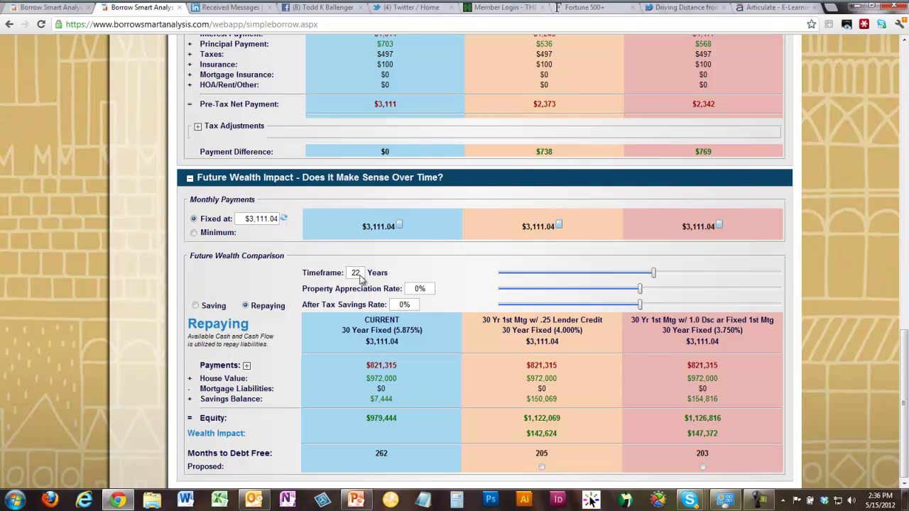
left_click_drag(366, 367, 400, 367)
left_click_drag(365, 379, 404, 397)
left_click(415, 384)
- Point out the middle option's $150,069 savings balance and raise the after-tax savings rate to 5%
left_click_drag(526, 403, 557, 403)
left_click(593, 384)
left_click_drag(641, 308, 711, 311)
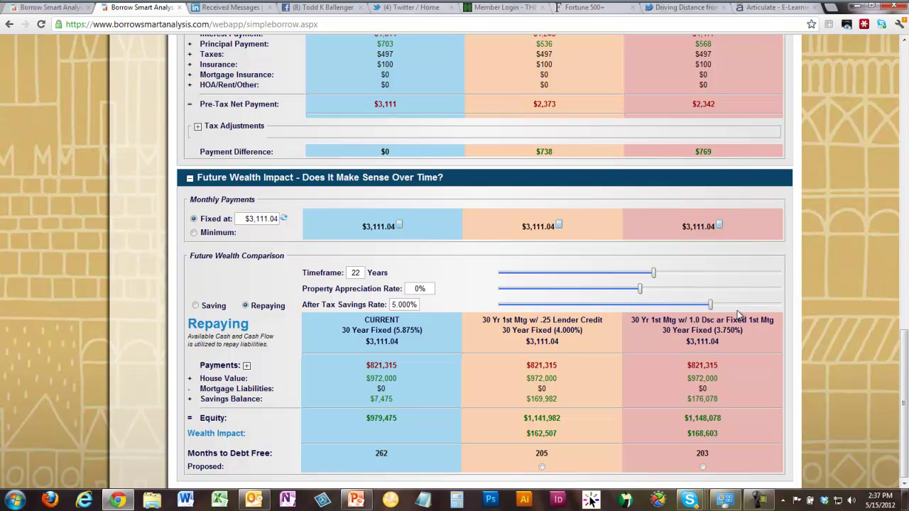
- Try after-tax savings rates of 4.5% and 1%, then settle on 6%
left_click_drag(711, 305, 725, 307)
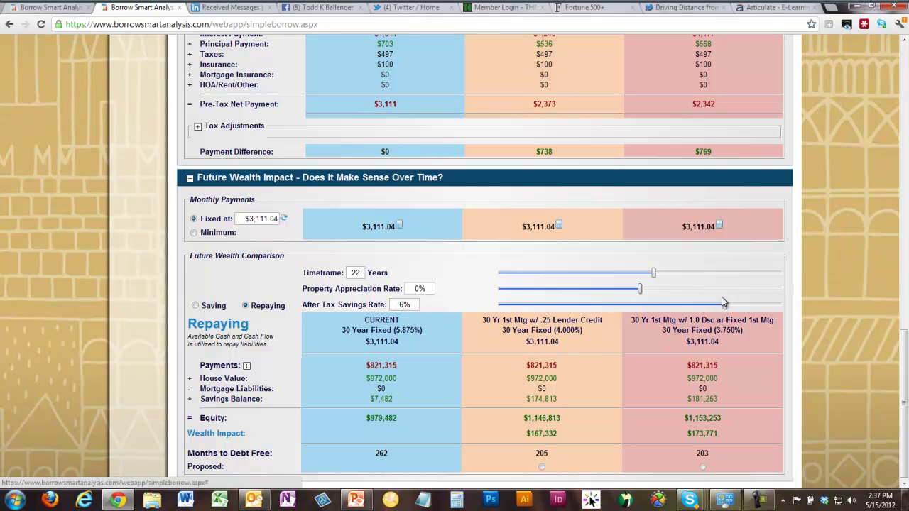
left_click(418, 304)
type("4.5")
key("Tab")
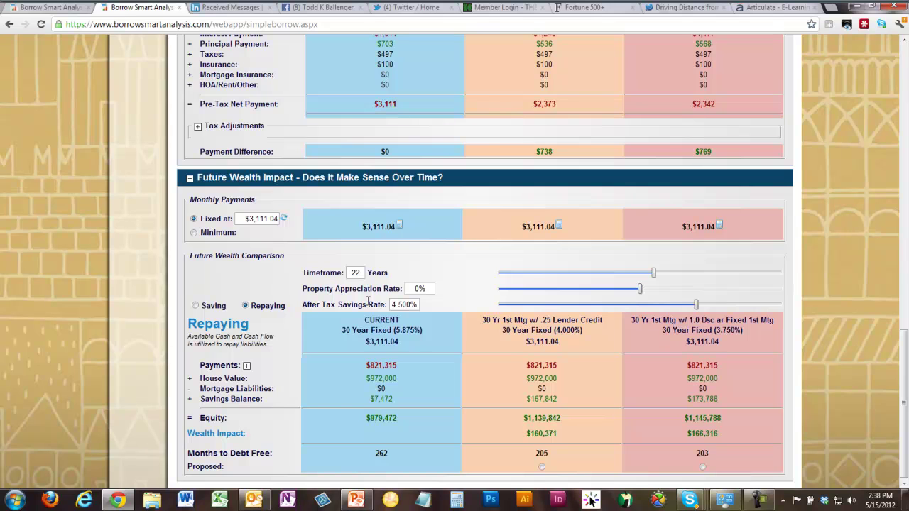
double_click(420, 304)
type("1")
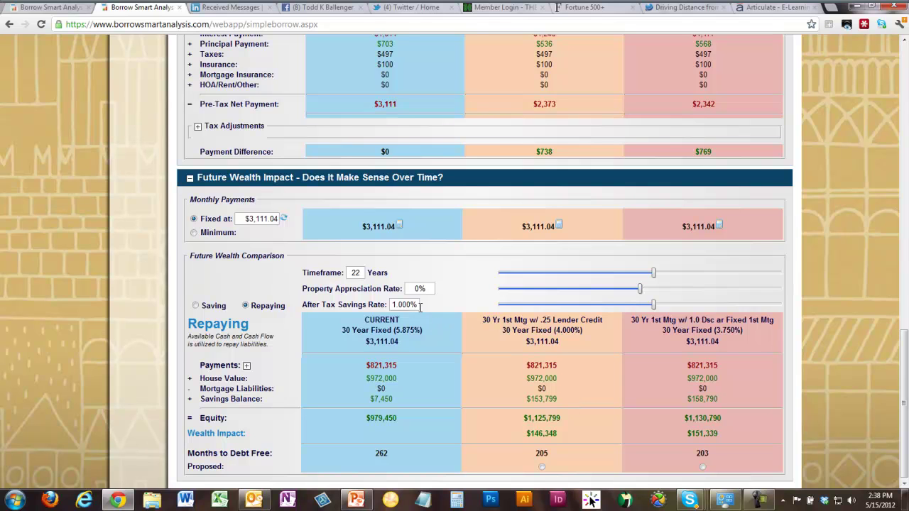
left_click_drag(419, 305, 318, 286)
type("6")
key("Return")
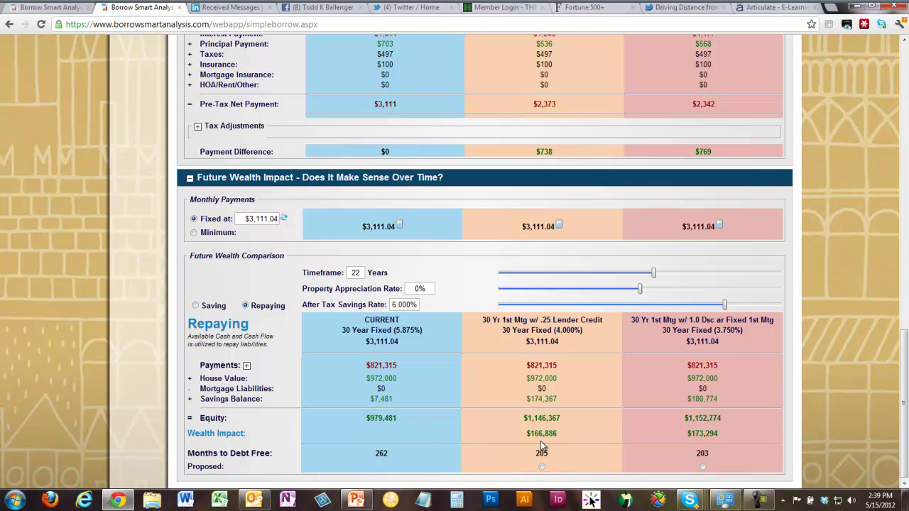
- Switch to Saving mode, highlight the $738 payment difference, and mark the .25 Lender Credit loan as proposed
left_click(196, 306)
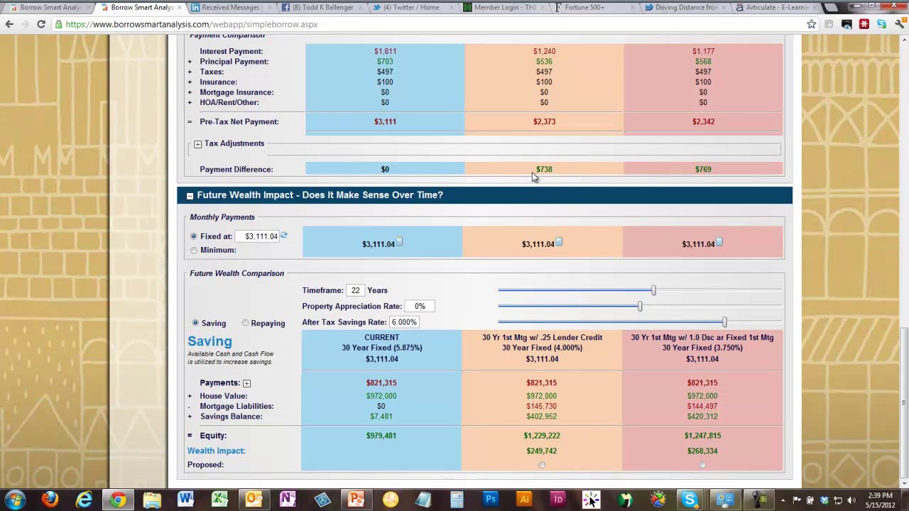
left_click_drag(536, 168, 561, 169)
left_click(542, 465)
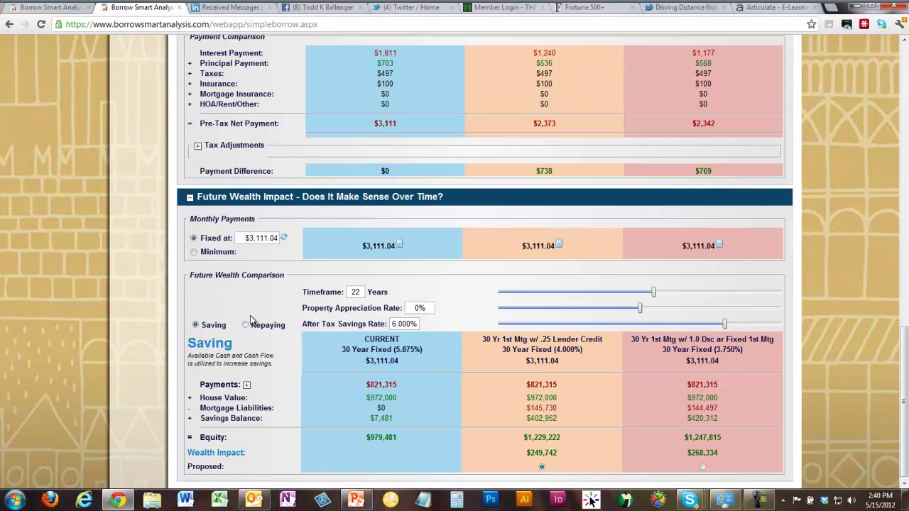
- Return to Repaying mode and lower the after-tax savings rate from 6.000% to 3%
left_click_drag(420, 324, 375, 327)
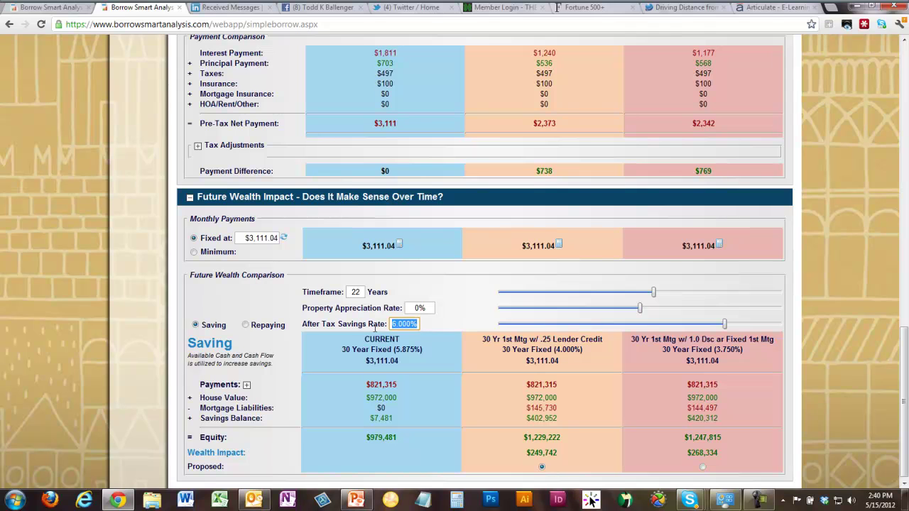
left_click(245, 324)
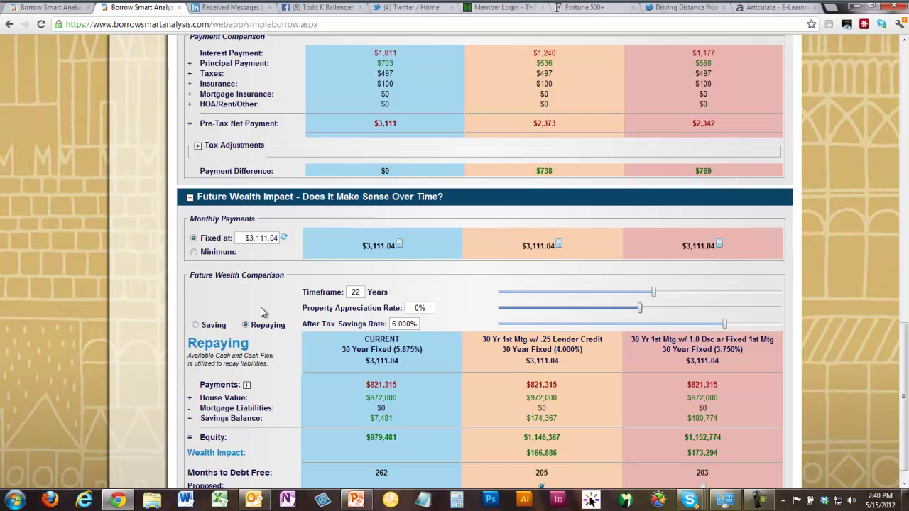
scroll(267, 321, "down", 1)
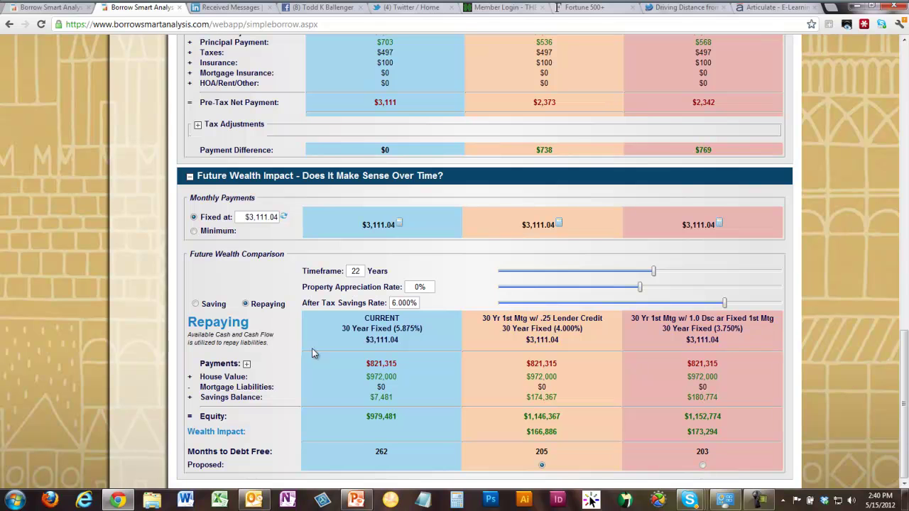
left_click_drag(419, 303, 340, 296)
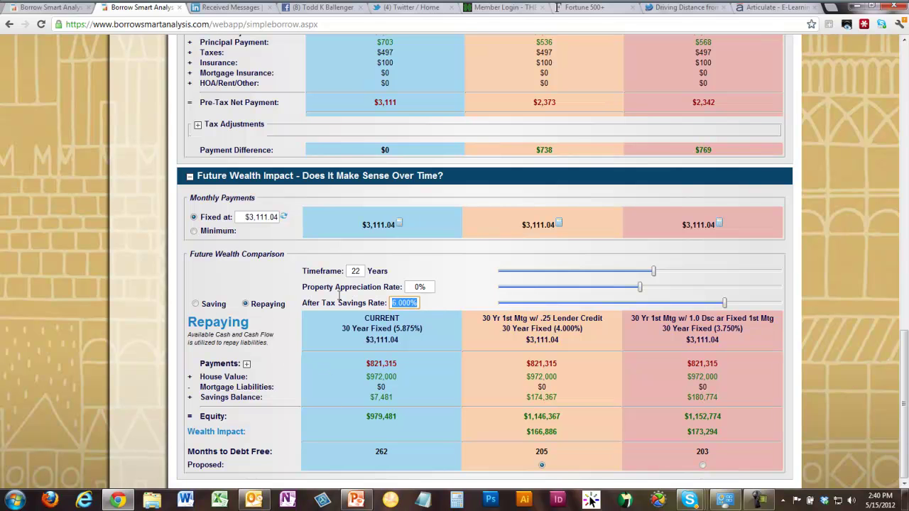
type("3")
key("Tab")
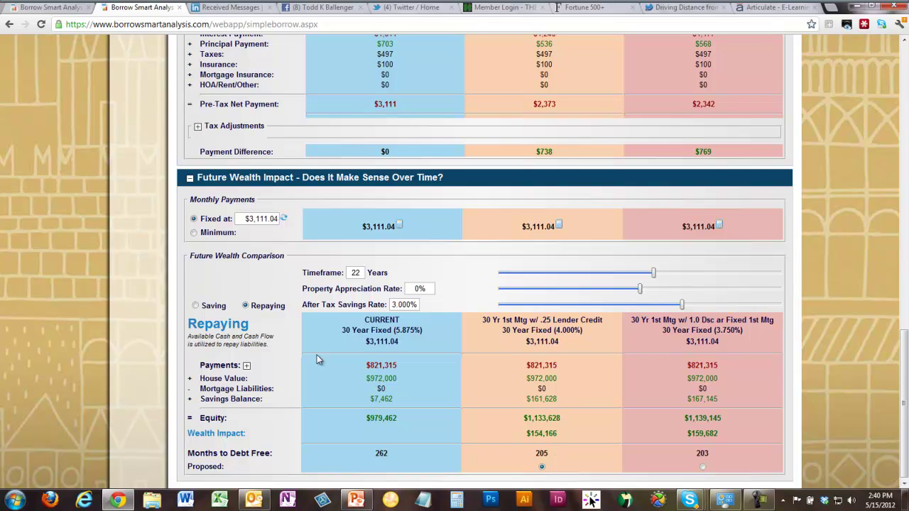
- In Saving mode, change the after-tax savings rate from 3.000% to 4%
left_click(197, 306)
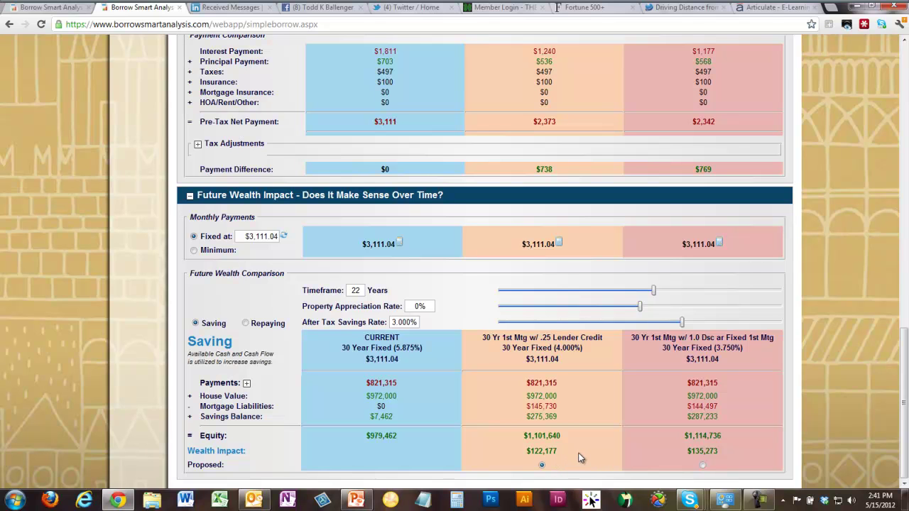
left_click_drag(418, 323, 387, 323)
left_click(422, 325)
type("4")
key("Tab")
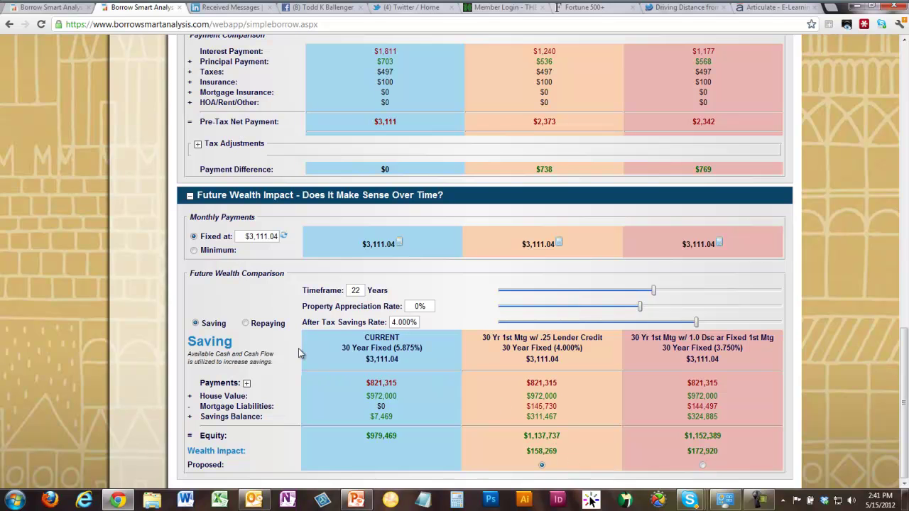
- Toggle to Repaying and back to Saving to refresh the 4% comparison
left_click(245, 323)
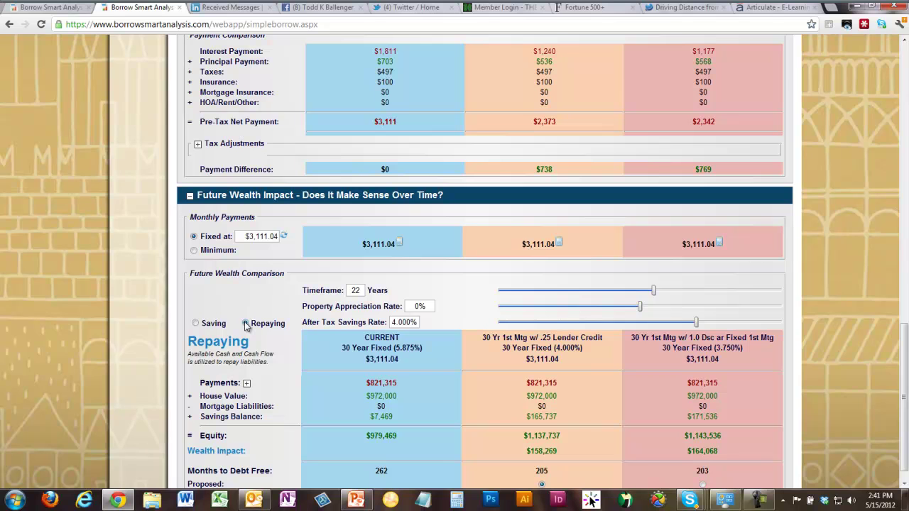
left_click(416, 322)
left_click(207, 326)
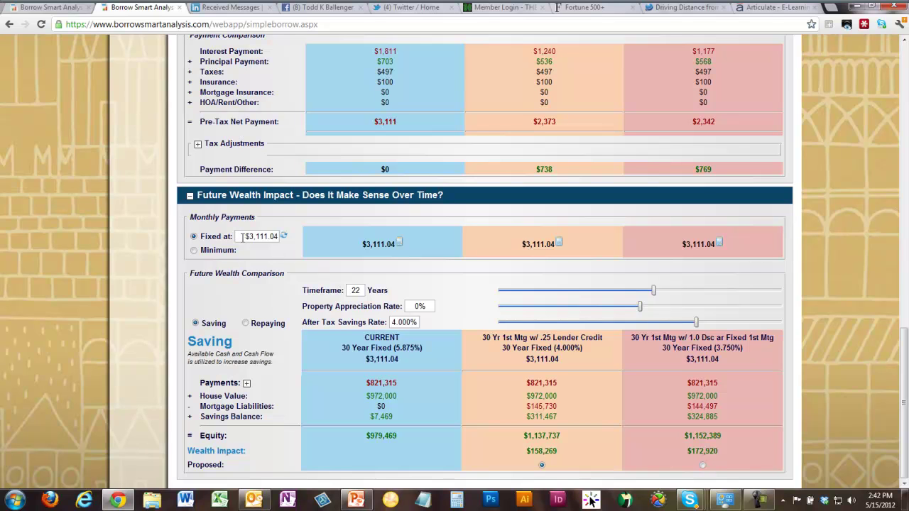
- Set the fixed monthly payment to $2,727 and recalculate
left_click_drag(241, 237, 318, 242)
type("2727")
key("Tab")
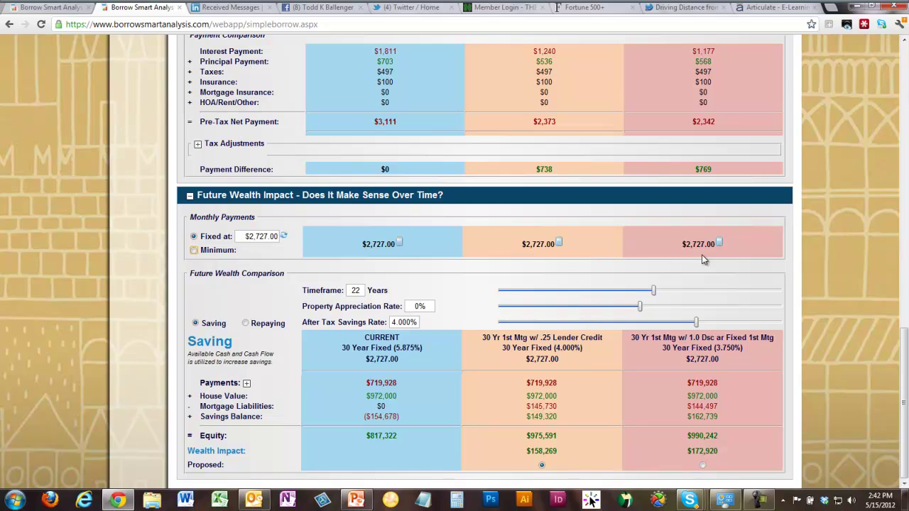
- Highlight the current plan's negative savings balance, then reset the fixed payment to $3,111.04
left_click_drag(364, 418, 414, 415)
left_click(412, 395)
left_click(284, 237)
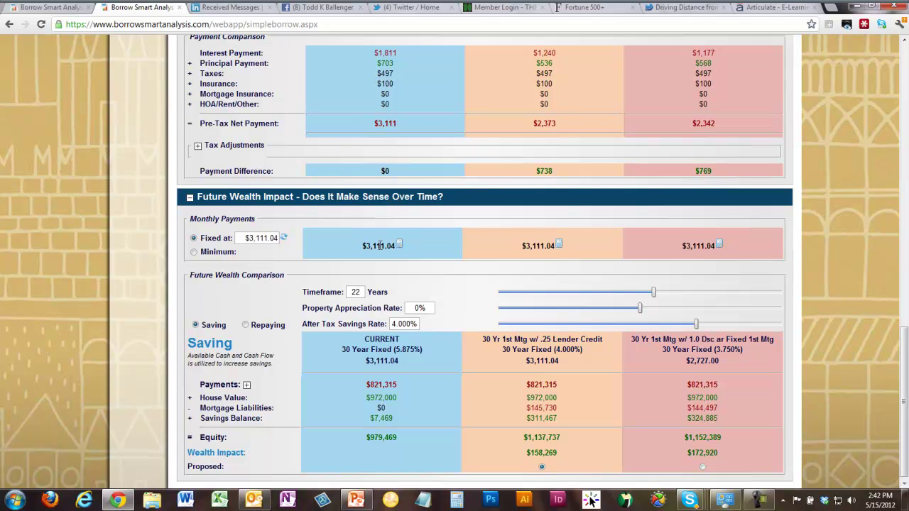
- Re-include the 15 Year Fixed 1st Mtg proposal and refresh all options' fixed payment
scroll(379, 245, "up", 10)
scroll(379, 244, "up", 4)
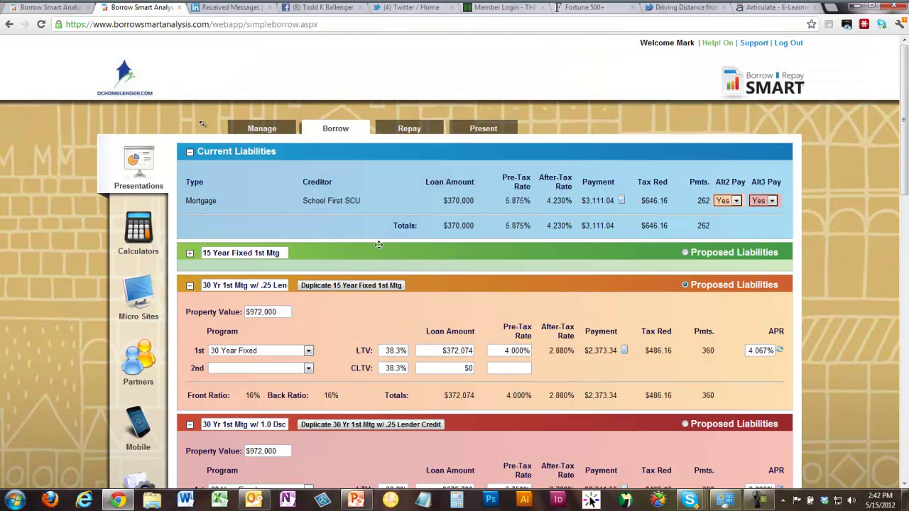
left_click(190, 252)
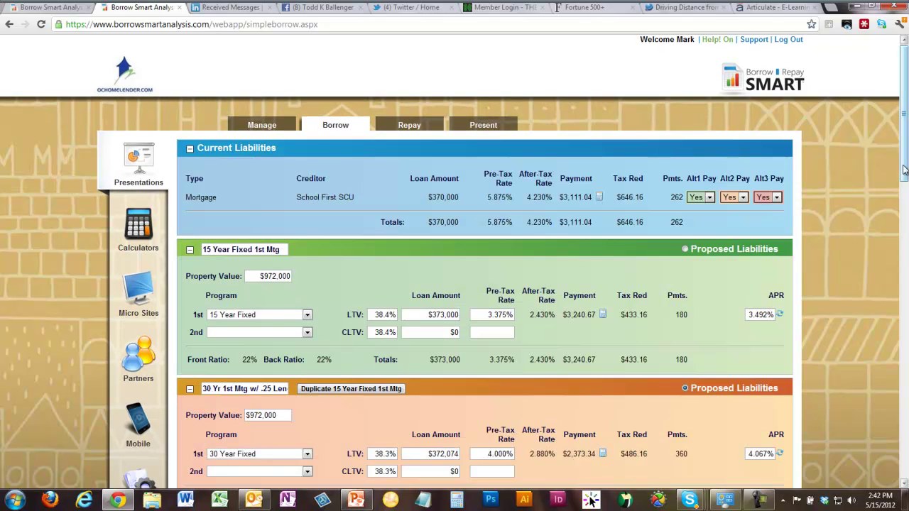
left_click_drag(905, 169, 870, 485)
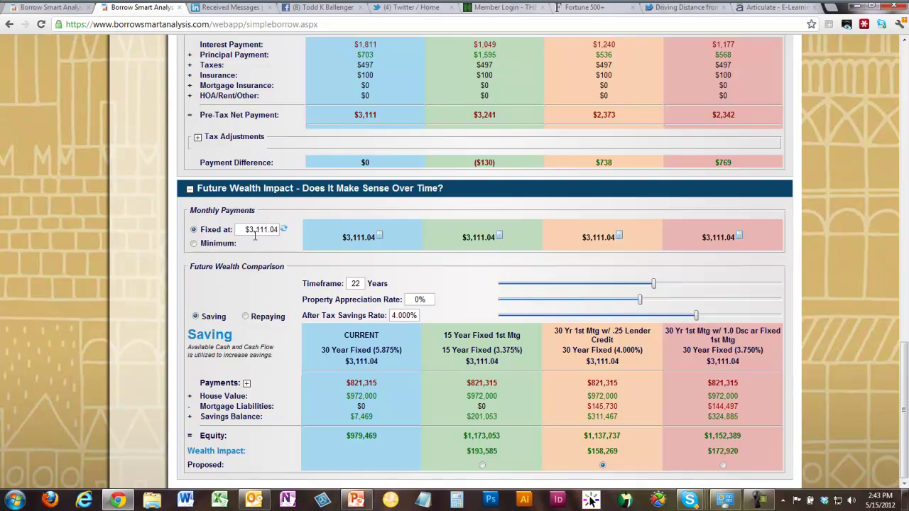
left_click(284, 228)
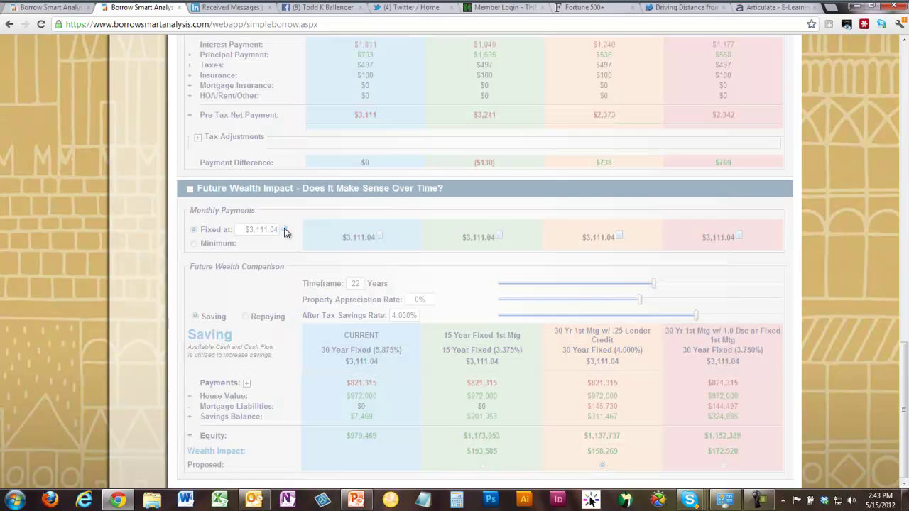
left_click_drag(240, 230, 301, 240)
type("3000")
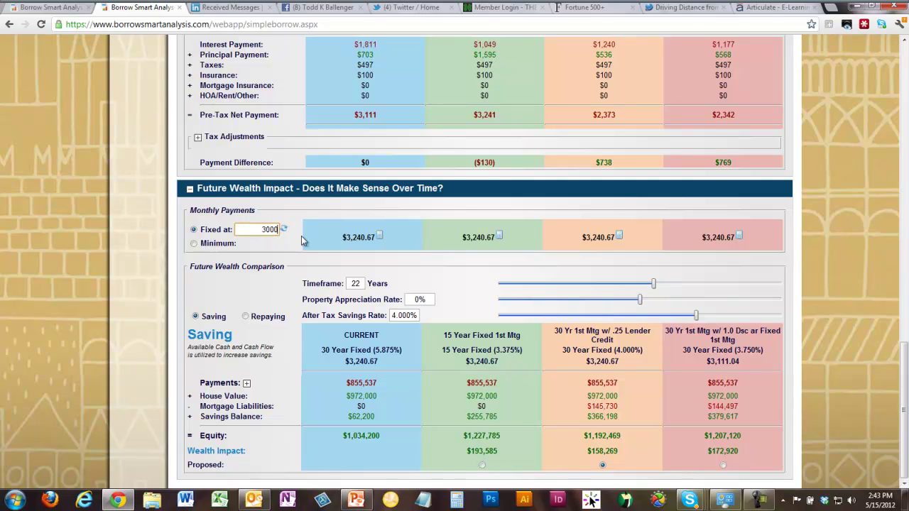
key("Tab")
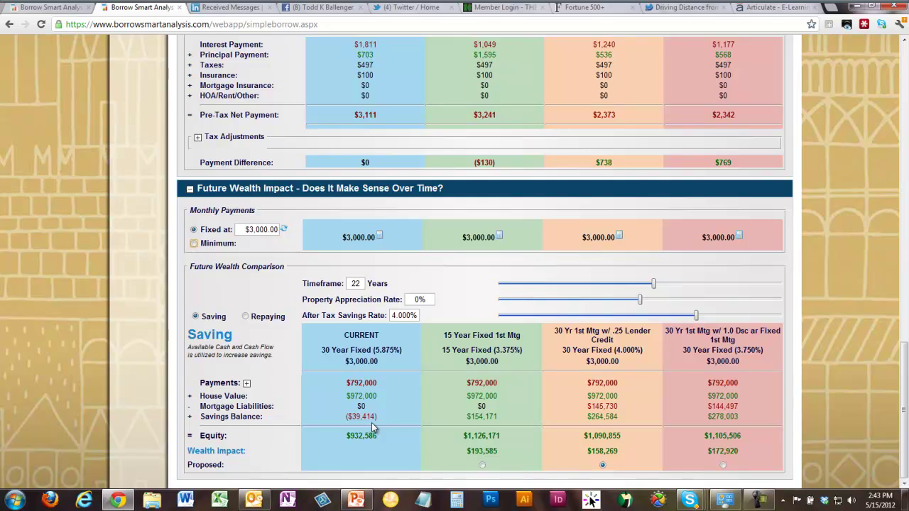
left_click(261, 230)
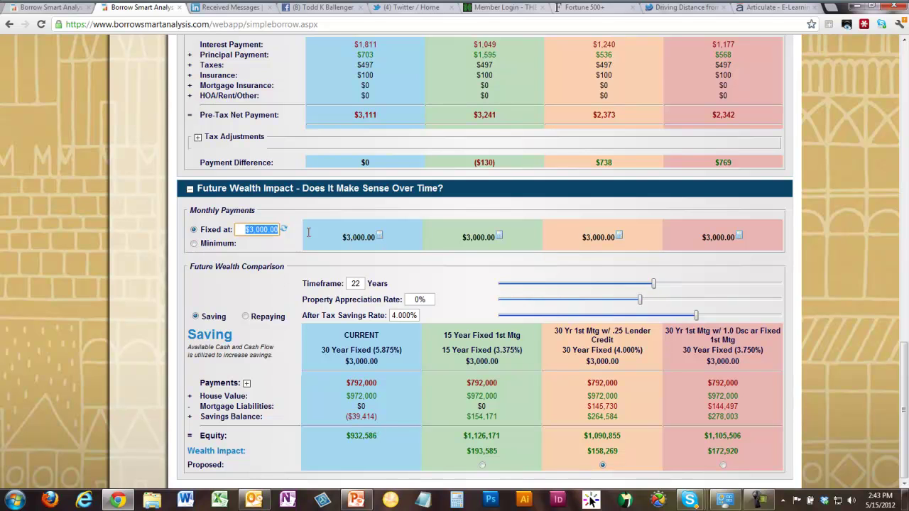
type("4000")
key("Tab")
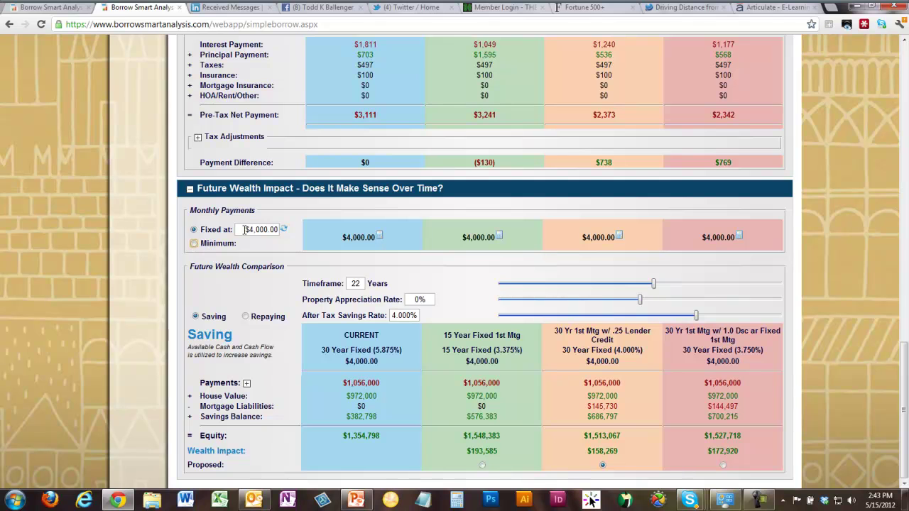
left_click(284, 229)
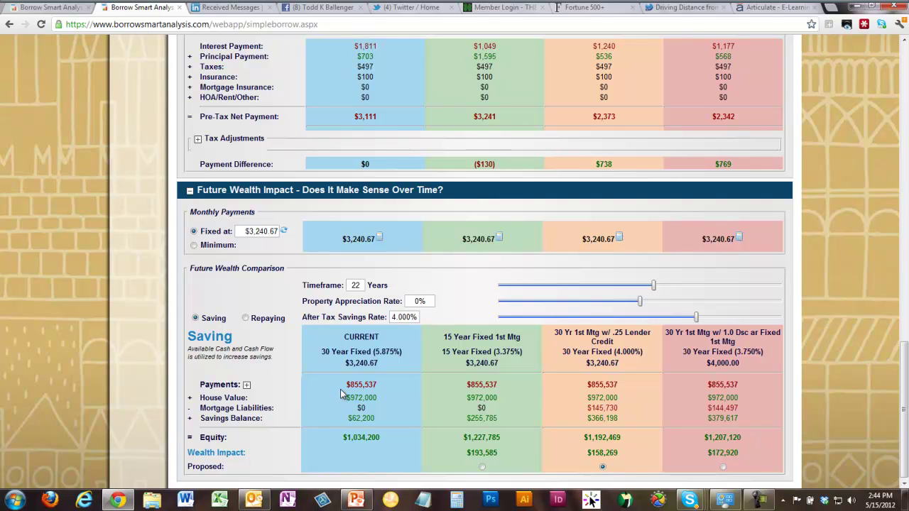
left_click_drag(347, 384, 726, 395)
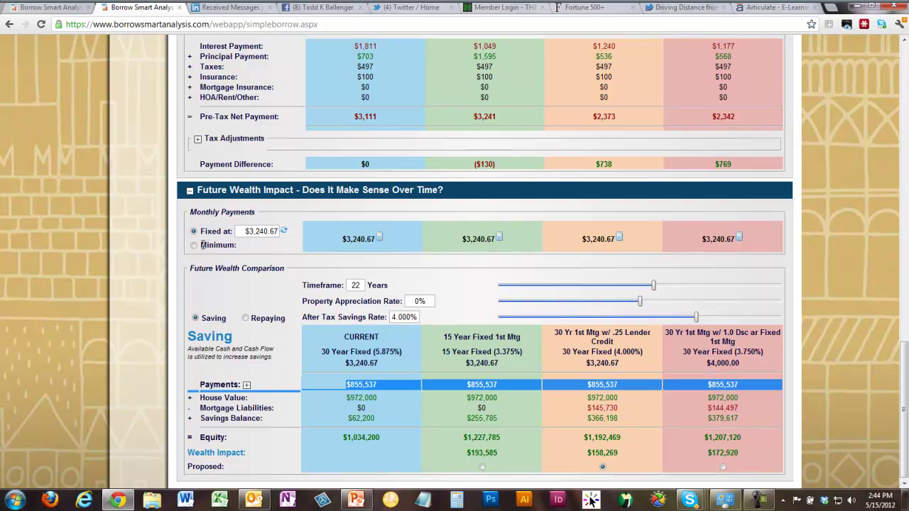
- Switch Monthly Payments to each loan's Minimum and view the Extra Payments dialog
left_click(194, 245)
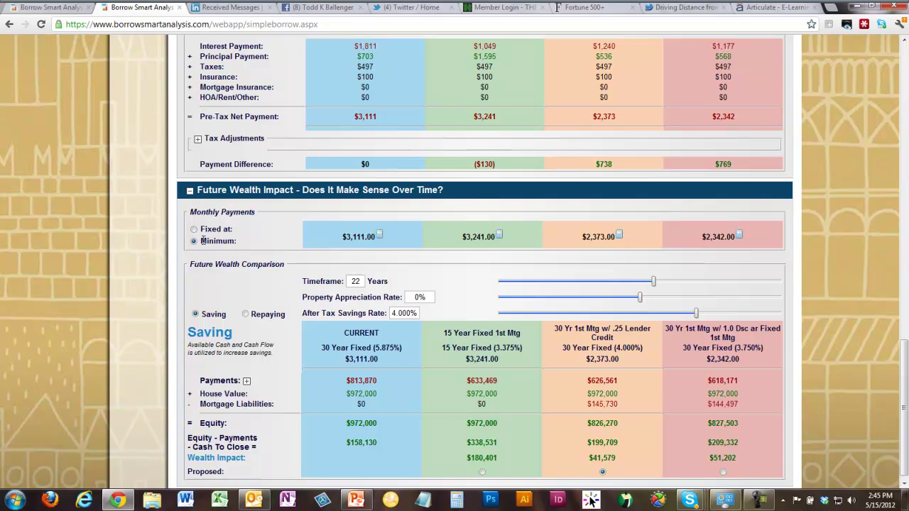
left_click(562, 286)
- Add a $300 Monthly, For All Time extra payment to the Lender Credit proposal
left_click(618, 236)
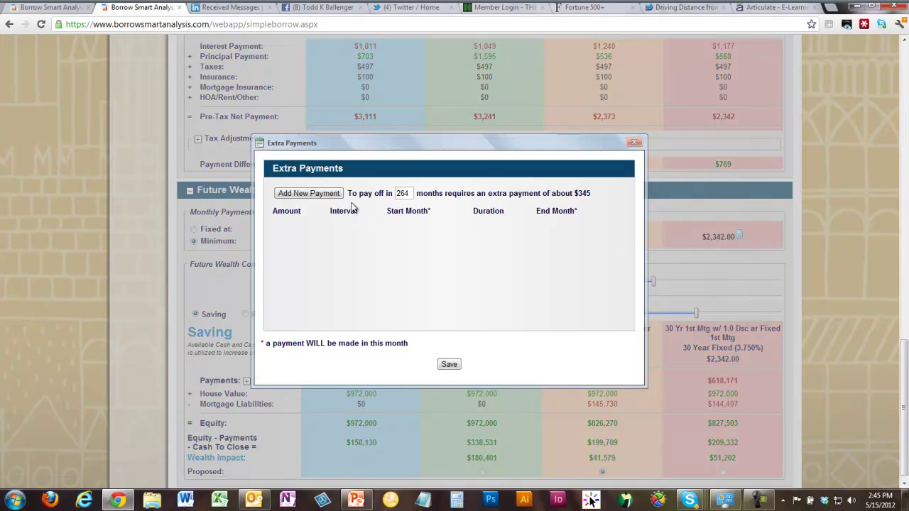
left_click(331, 195)
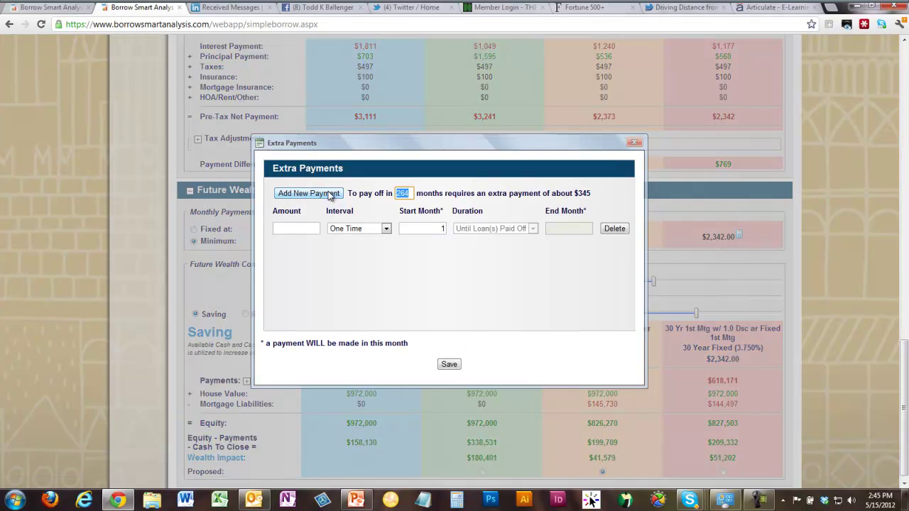
left_click(305, 228)
type("300")
key("Tab")
left_click(386, 229)
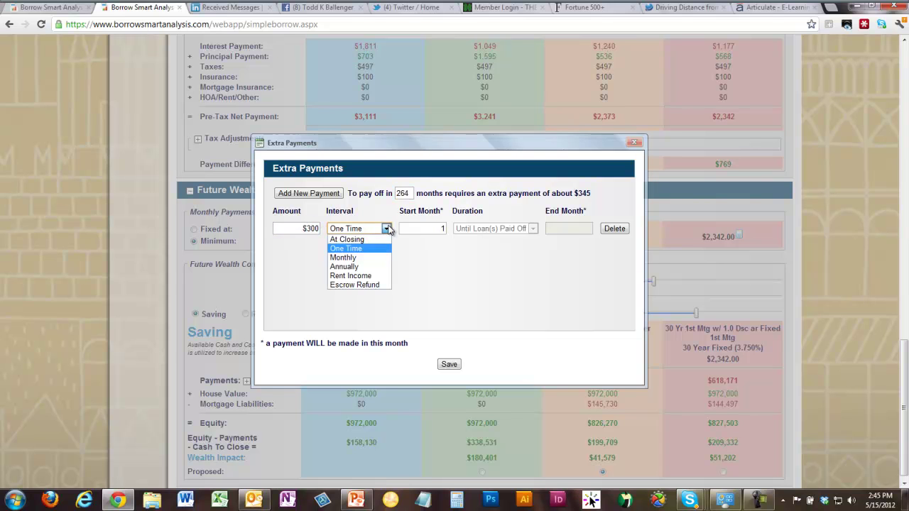
left_click(353, 258)
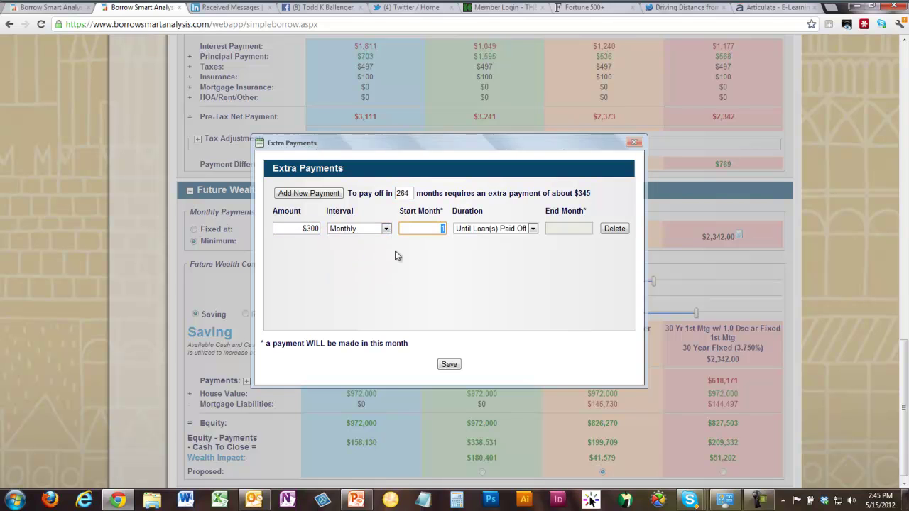
left_click(515, 230)
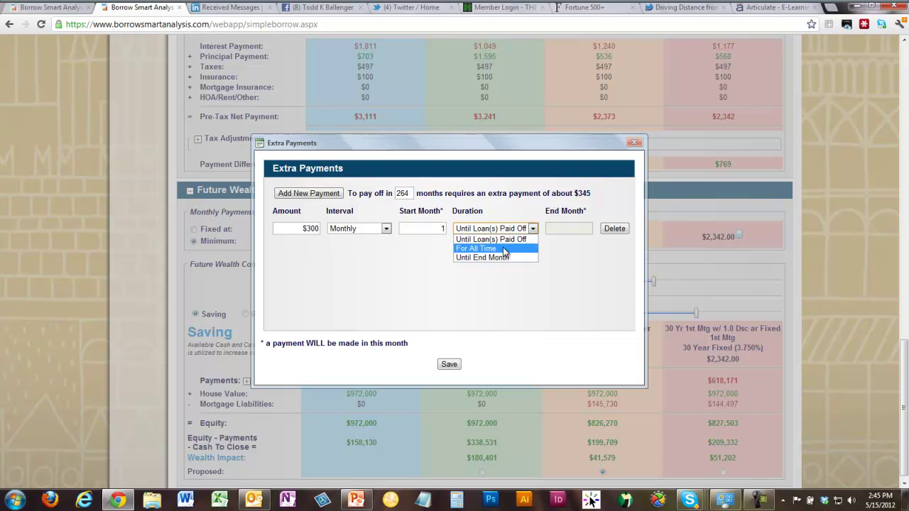
left_click(505, 248)
left_click(449, 365)
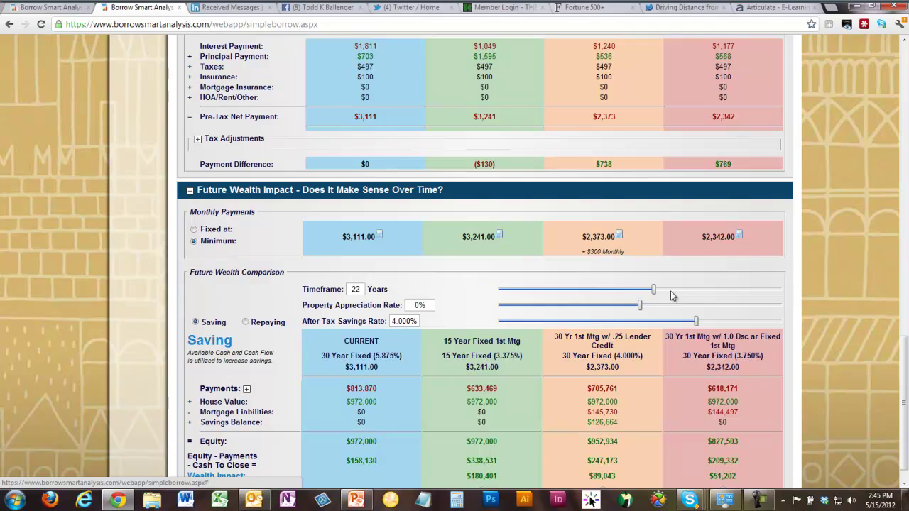
- Add the same $300 Monthly, For All Time extra payment to the 1.0 Dsc proposal
left_click(739, 236)
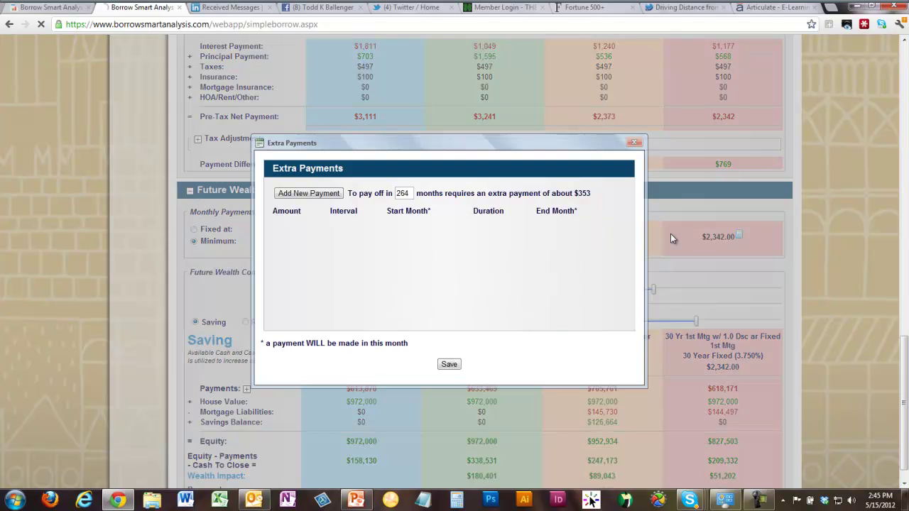
left_click(309, 194)
left_click(307, 228)
type("300")
key("Tab")
left_click(343, 233)
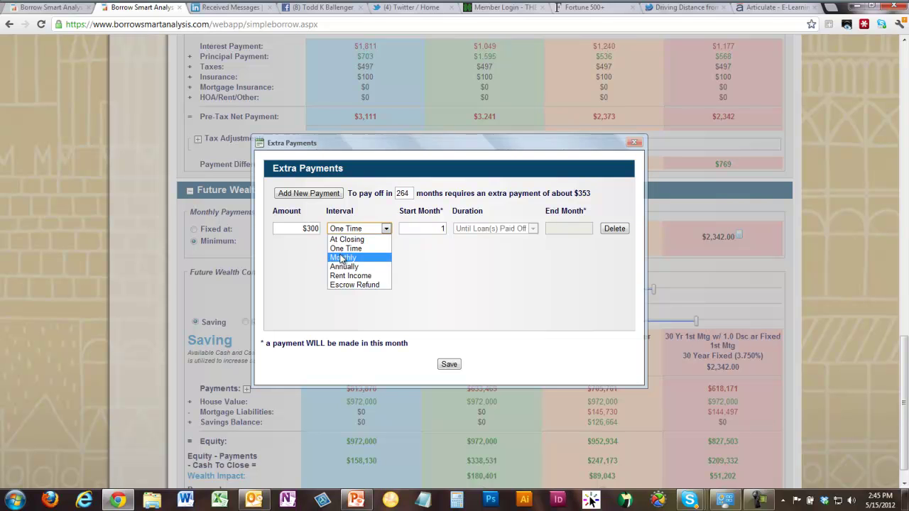
left_click(341, 258)
left_click(490, 231)
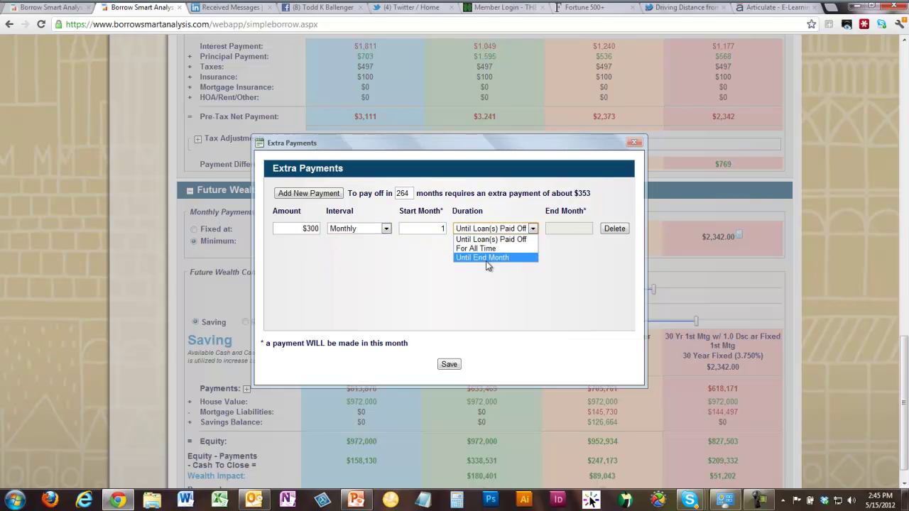
left_click(486, 261)
left_click(497, 231)
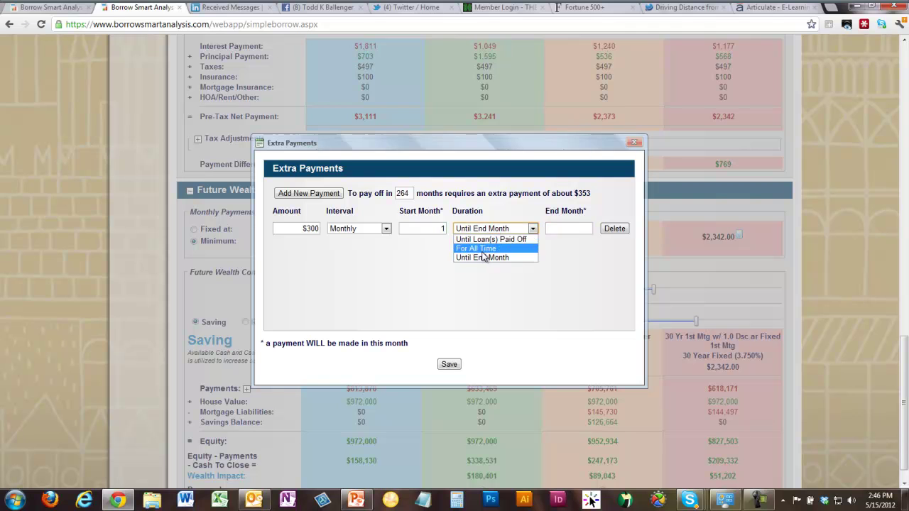
left_click(482, 249)
left_click(447, 364)
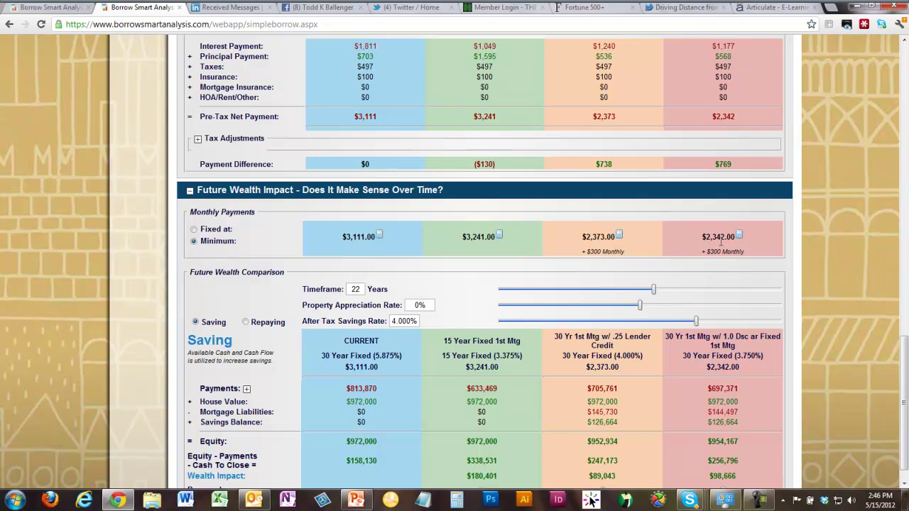
- Switch Future Wealth Comparison to Repaying and highlight the current plan's 262 months
scroll(728, 277, "down", 1)
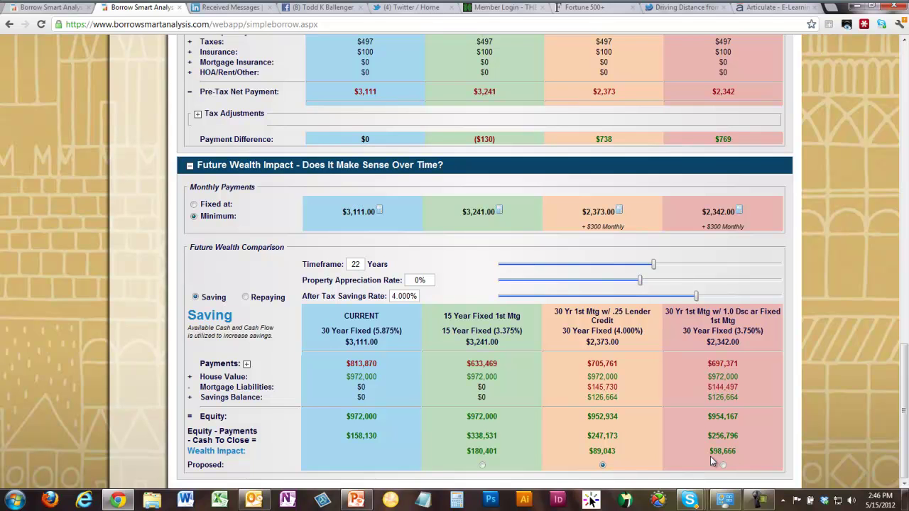
left_click(246, 298)
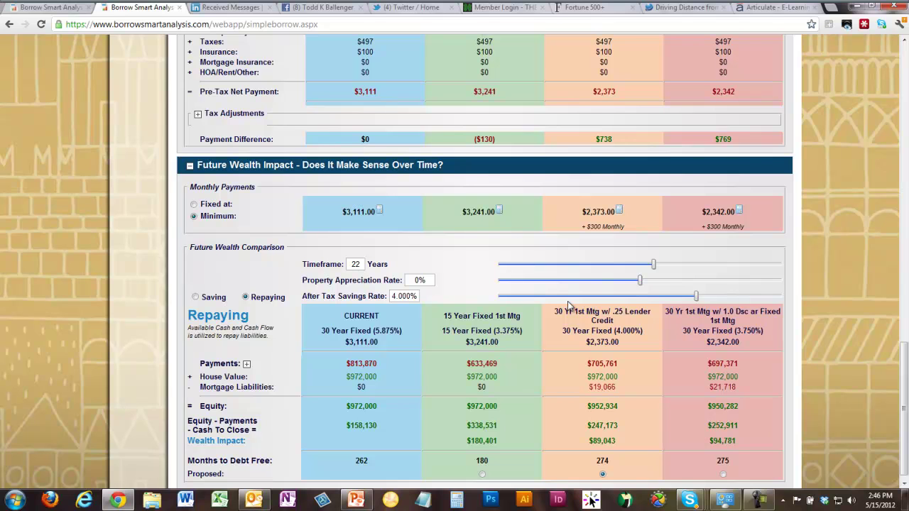
double_click(363, 459)
- On the Lender Credit proposal, replace the $300 extra with $355 monthly for all time, targeting 262 months
left_click(619, 210)
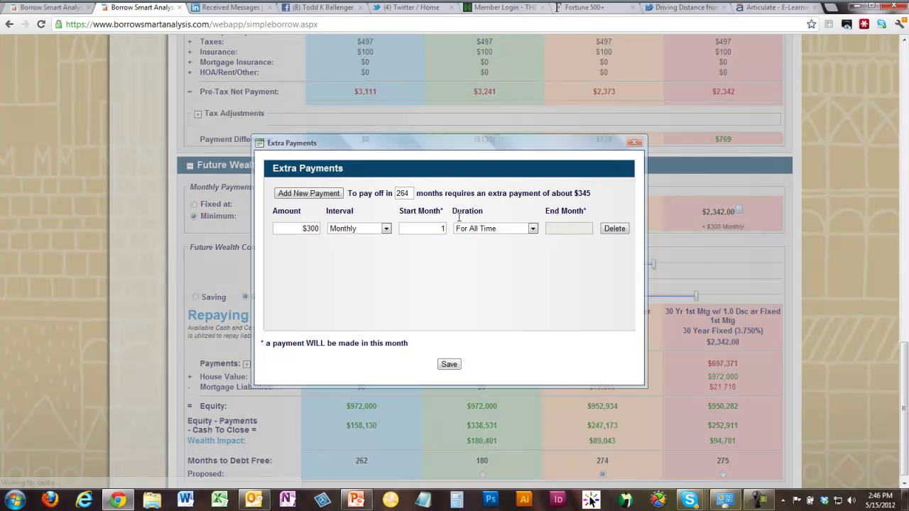
left_click(615, 229)
double_click(405, 193)
type("262")
key("Return")
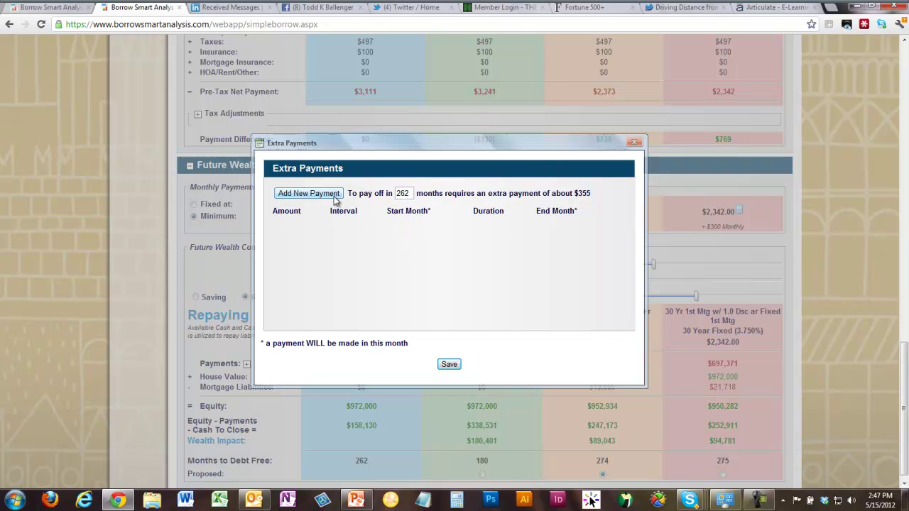
left_click(297, 195)
left_click(303, 229)
type("355")
left_click(373, 228)
left_click(366, 262)
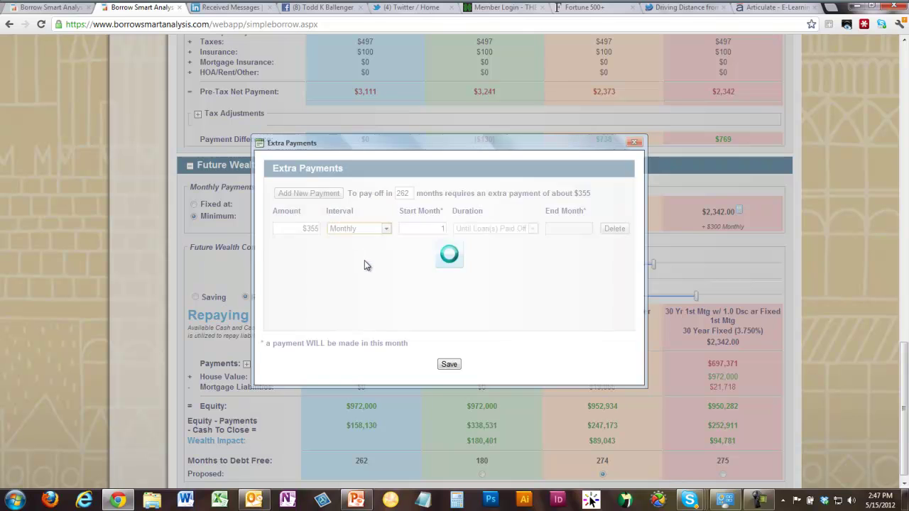
left_click(495, 229)
left_click(475, 247)
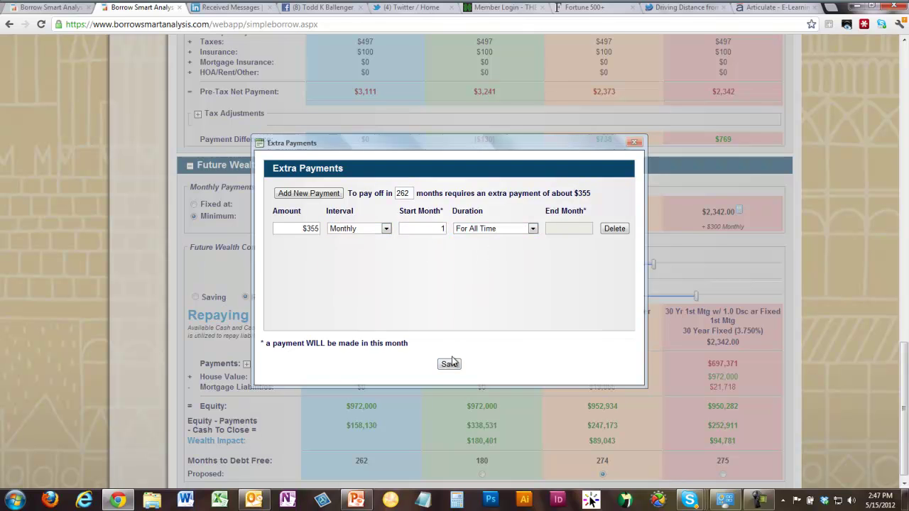
left_click(450, 364)
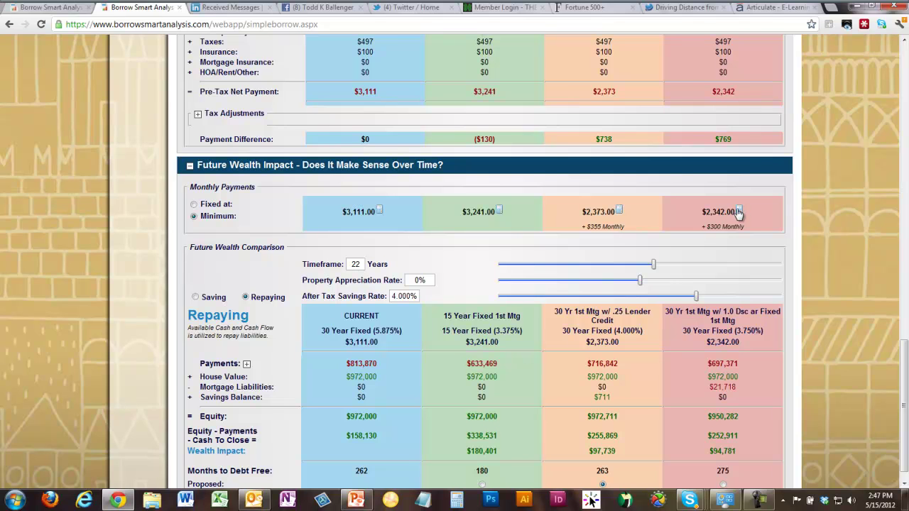
- On the 1.0-discount proposal, replace the $300 extra with $363 monthly for all time, targeting 262 months
left_click(739, 212)
left_click(614, 230)
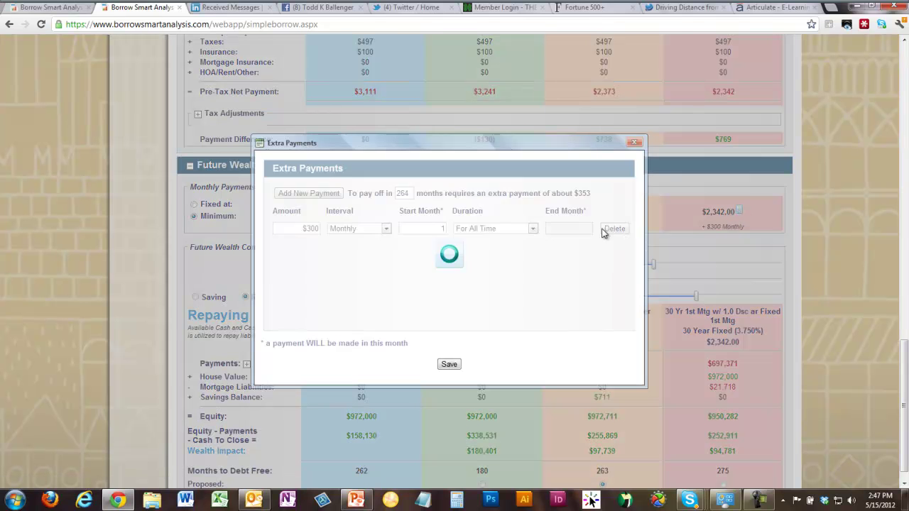
double_click(405, 193)
type("262")
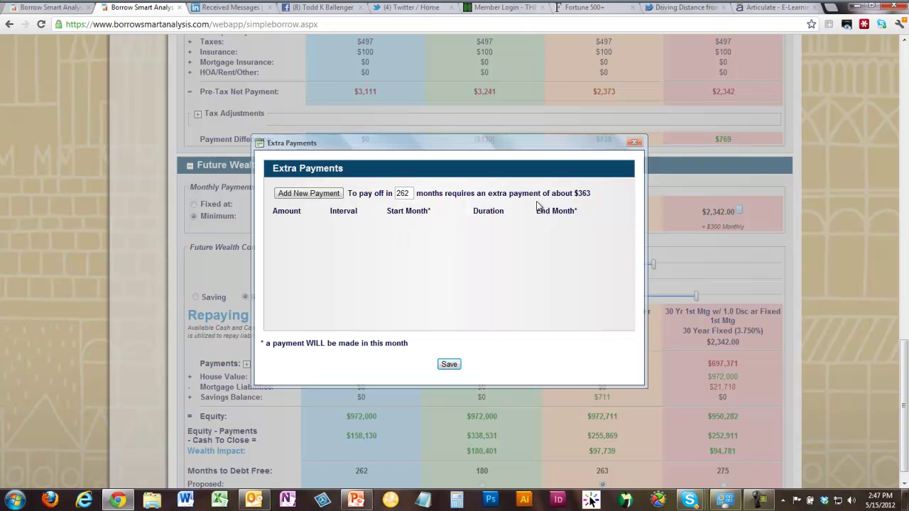
left_click(326, 195)
left_click(309, 228)
type("363")
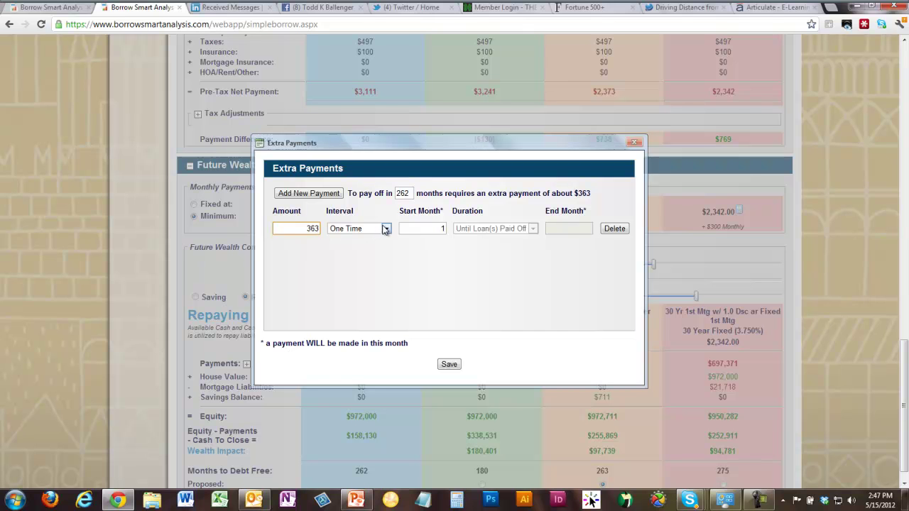
left_click(385, 229)
left_click(369, 258)
left_click(474, 228)
left_click(476, 245)
left_click(447, 364)
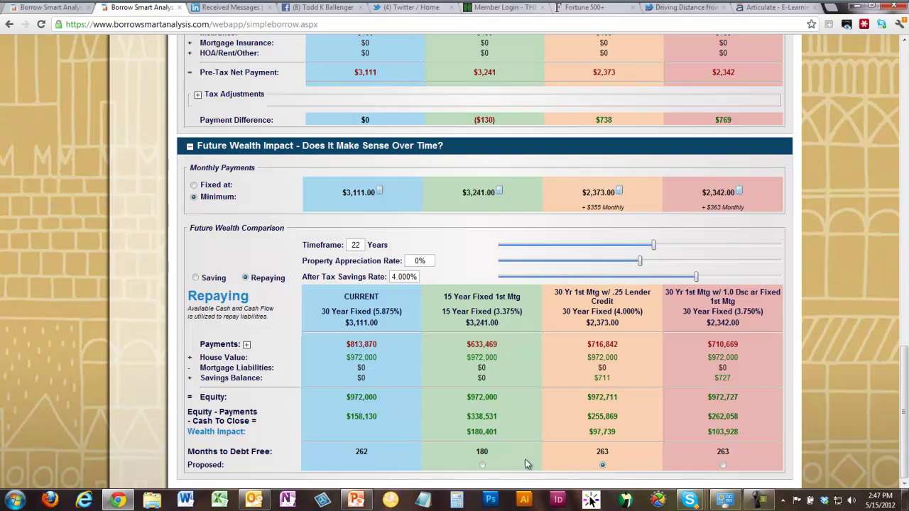
- Mark the .25 Lender Credit option as Proposed and remove 15 Year Fixed 1st Mtg from the comparison
left_click(601, 465)
scroll(905, 106, "up", 6)
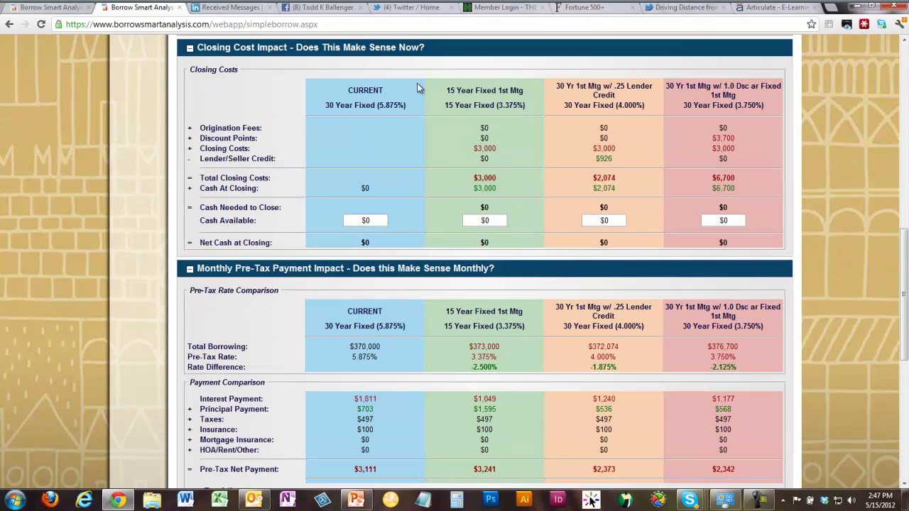
scroll(420, 88, "up", 5)
scroll(228, 105, "up", 3)
left_click(190, 66)
scroll(799, 354, "down", 6)
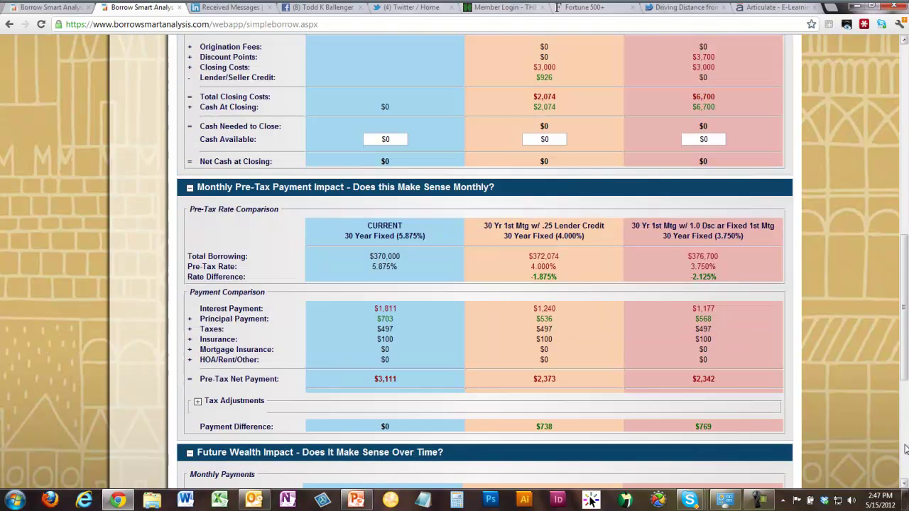
scroll(799, 354, "down", 5)
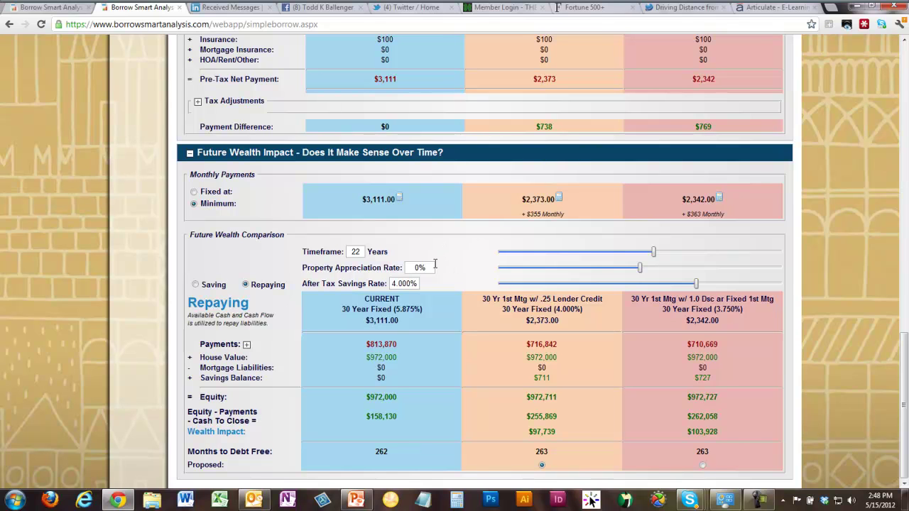
- Change the extra payment to $375 on both the Lender Credit and 1.0 Dsc options
left_click(559, 199)
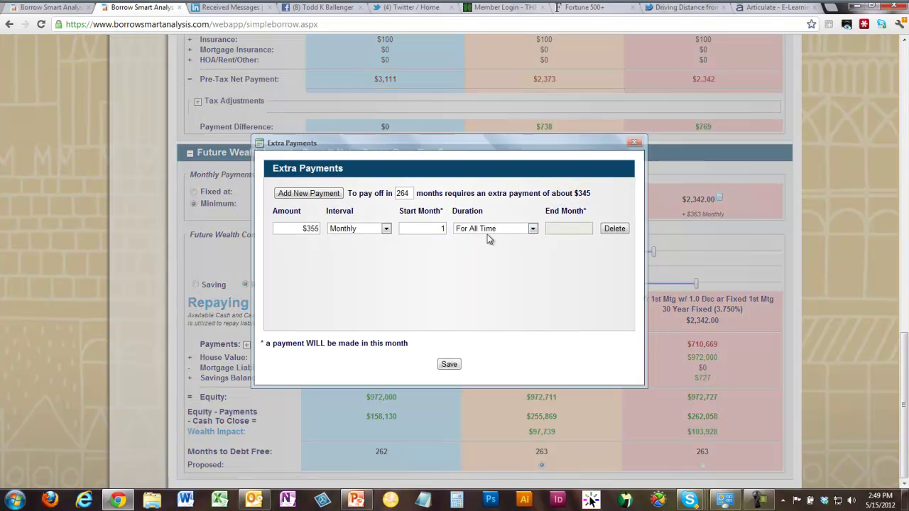
left_click(309, 228)
type("375")
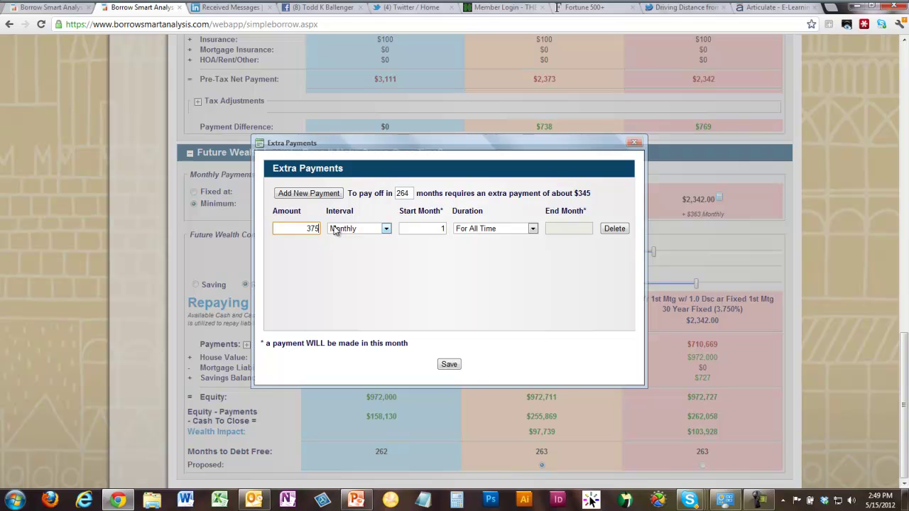
left_click(451, 365)
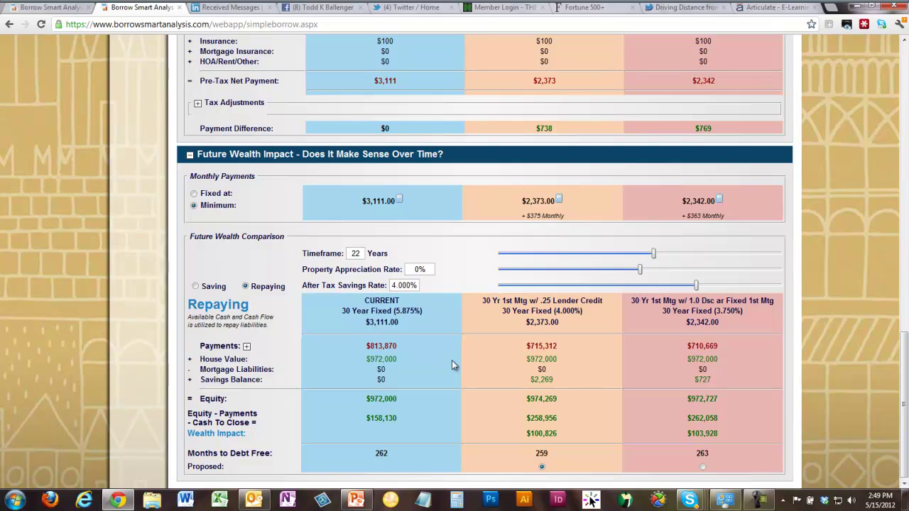
left_click(719, 201)
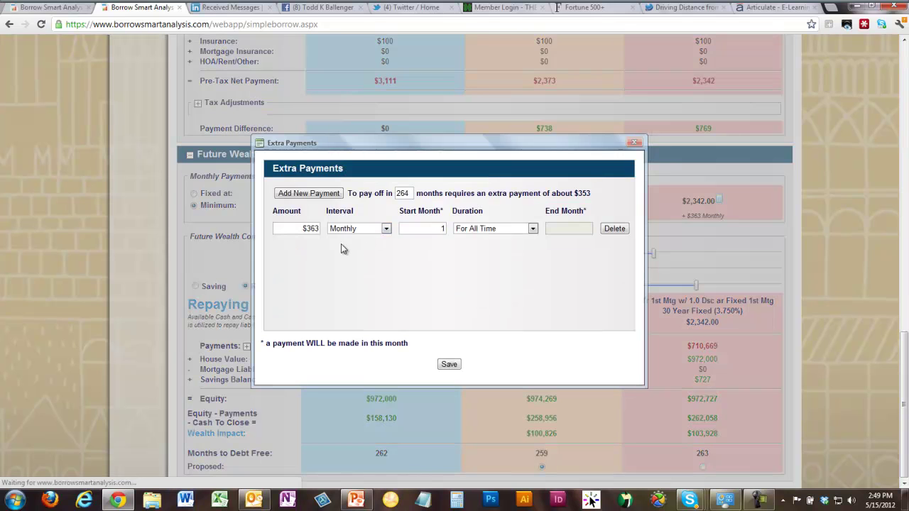
type("375")
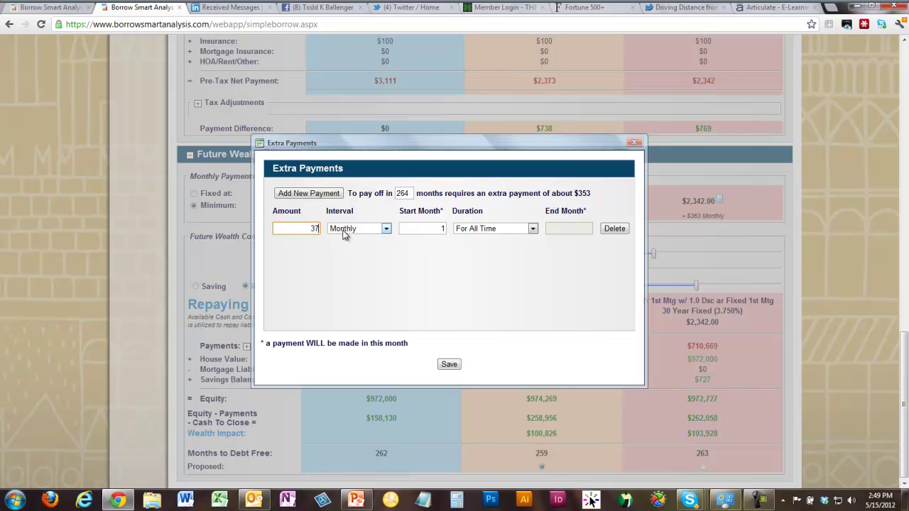
left_click(449, 365)
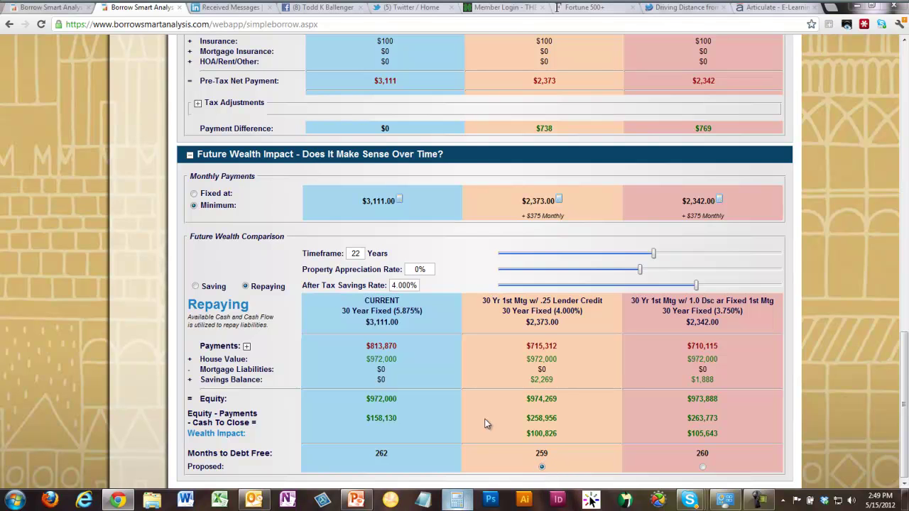
left_click(457, 500)
left_click(383, 204)
left_click(405, 204)
left_click(360, 167)
left_click(405, 203)
left_click(428, 225)
left_click(405, 204)
left_click(360, 167)
left_click(383, 185)
left_click(449, 213)
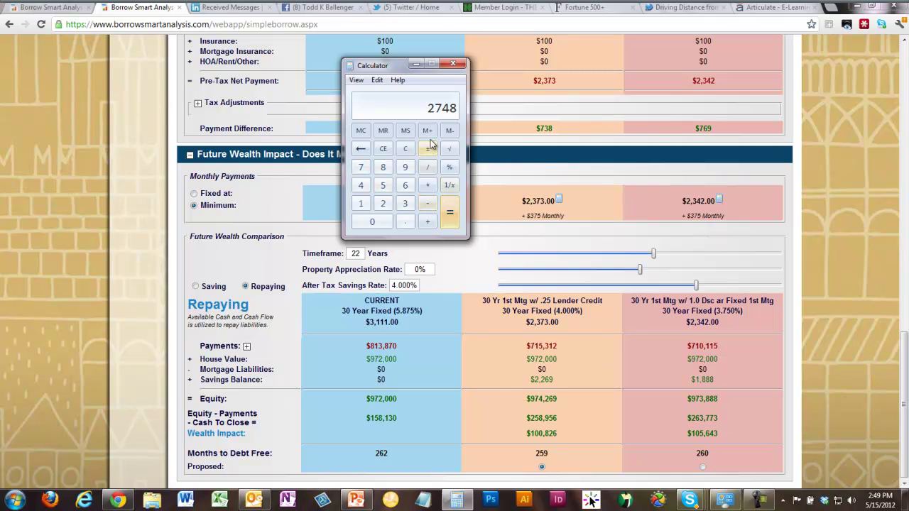
left_click_drag(403, 67, 556, 261)
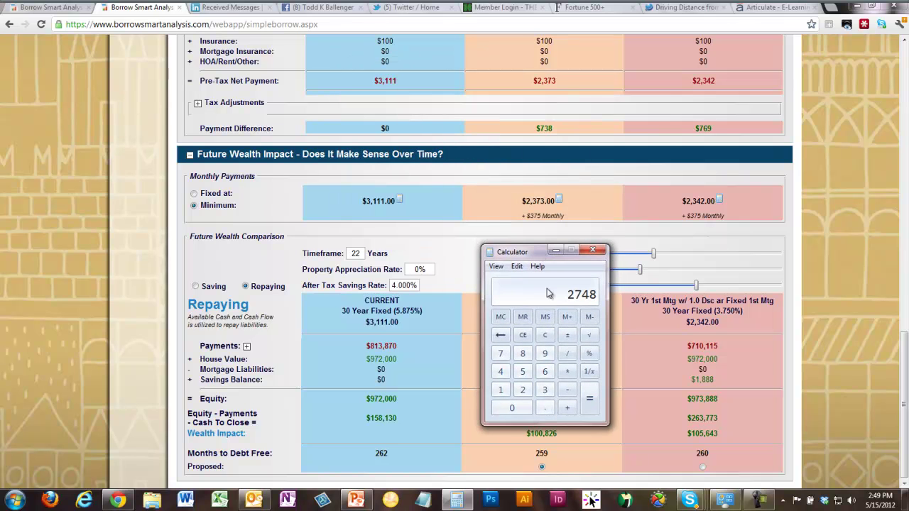
left_click(568, 396)
left_click(545, 390)
left_click(497, 389)
left_click(496, 390)
left_click(496, 389)
left_click(590, 398)
left_click(593, 250)
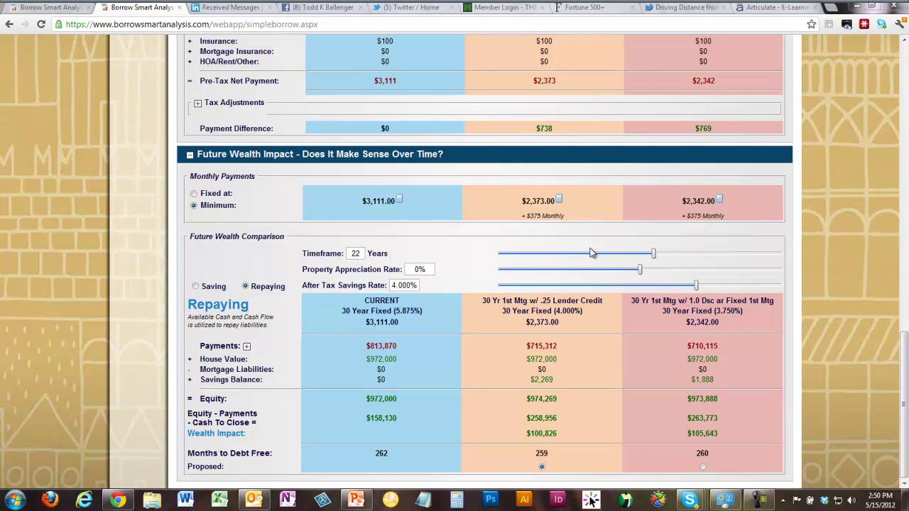
- Open the presentation builder and check all plan pages
scroll(884, 311, "up", 1)
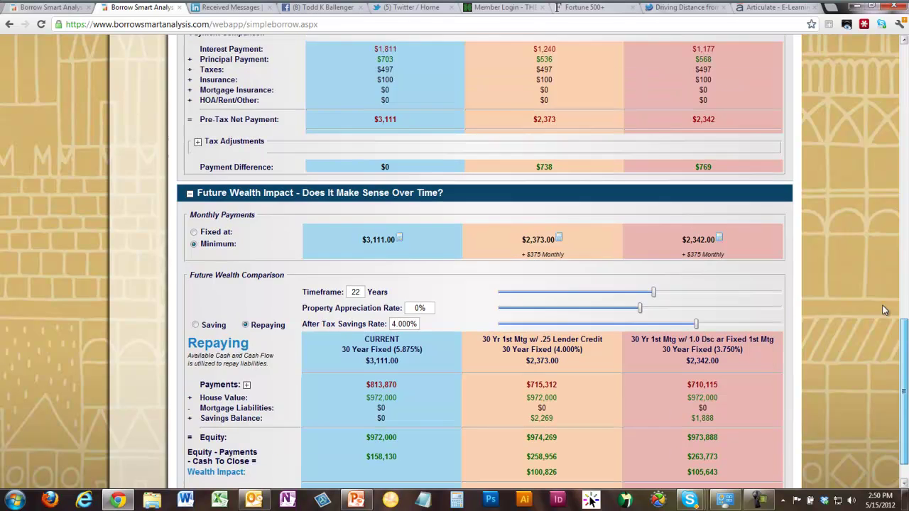
scroll(885, 213, "up", 12)
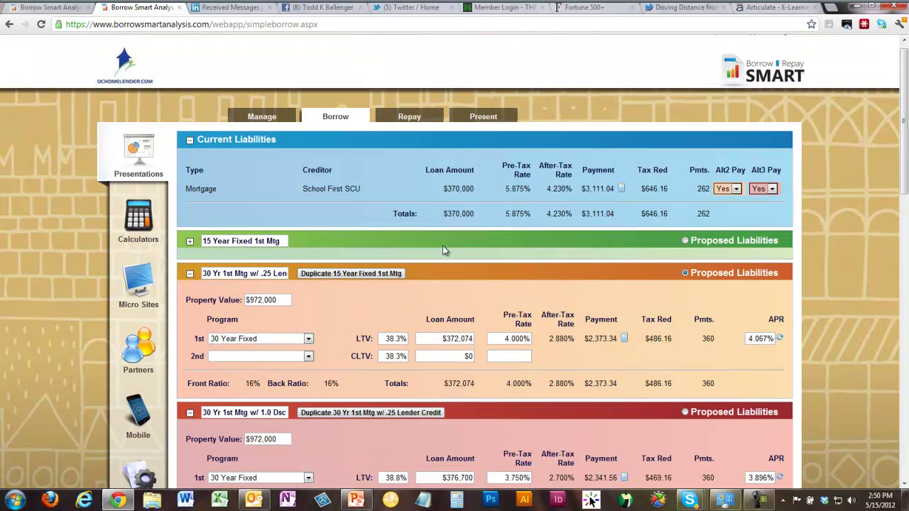
scroll(822, 479, "down", 15)
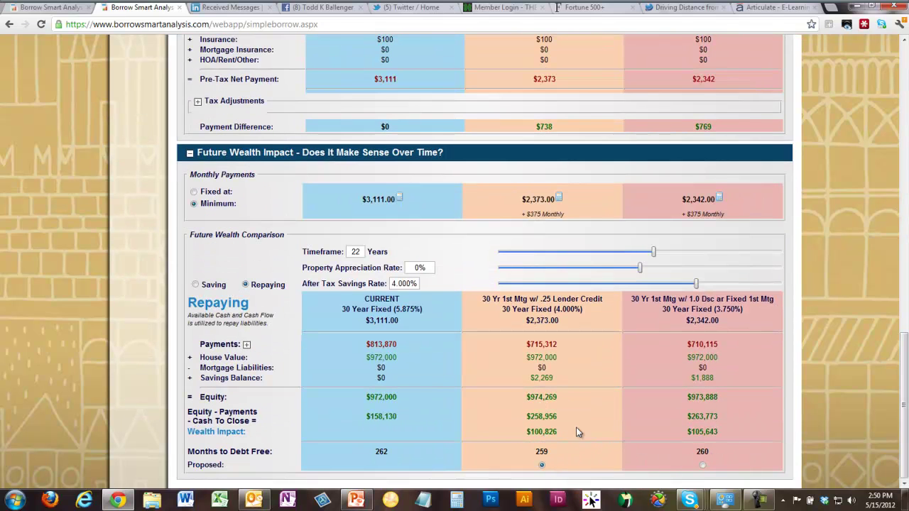
scroll(878, 107, "up", 15)
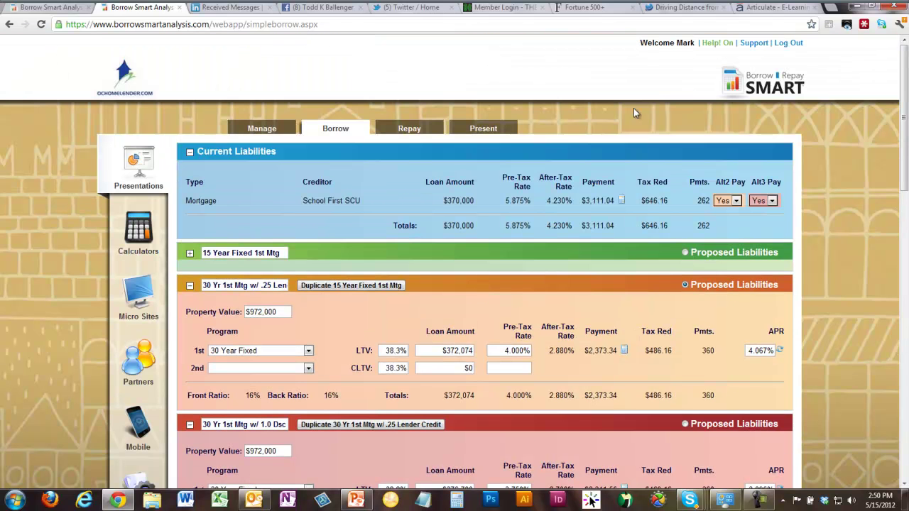
left_click(487, 132)
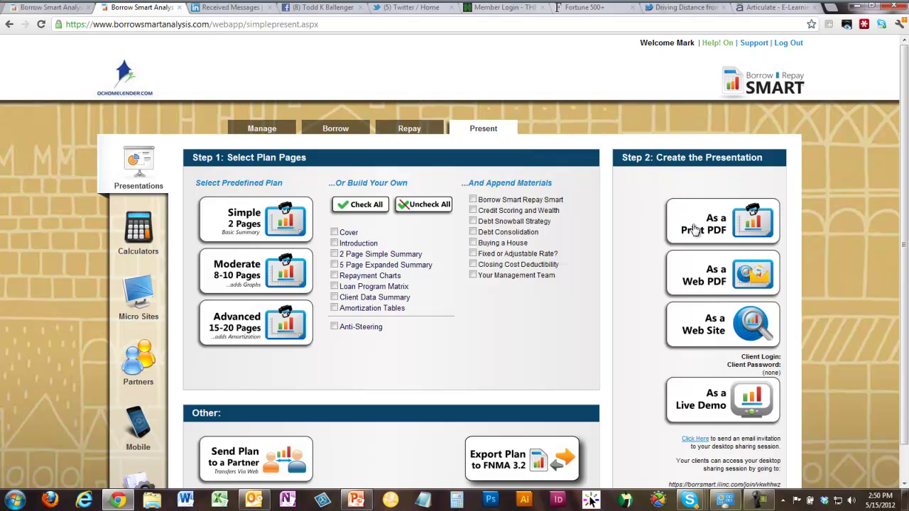
left_click(345, 209)
- Try the 5 Page Expanded Summary instead of the 2 Page one, recheck all pages, and generate a Print PDF
left_click(453, 206)
left_click(334, 264)
left_click(334, 254)
left_click(344, 206)
left_click(707, 224)
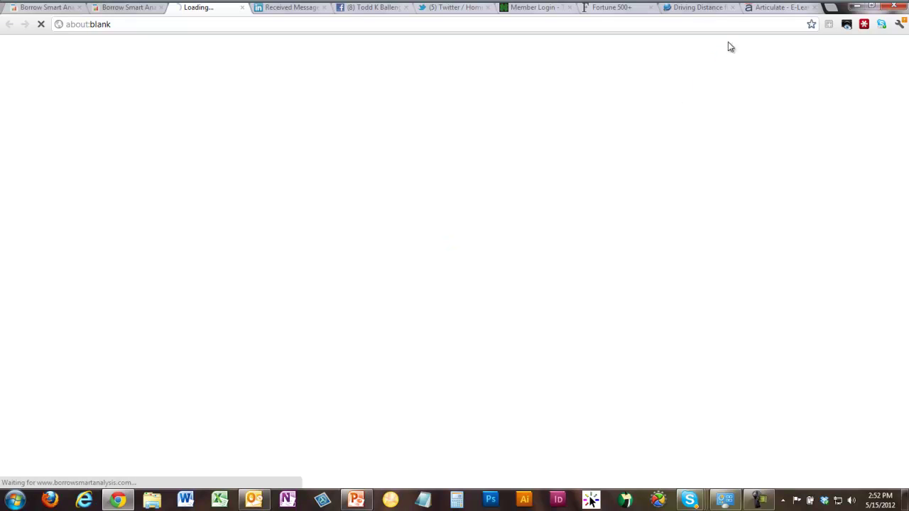
- Page through the generated report from Closing Cost Impact to page 15 of 15
left_click(143, 10)
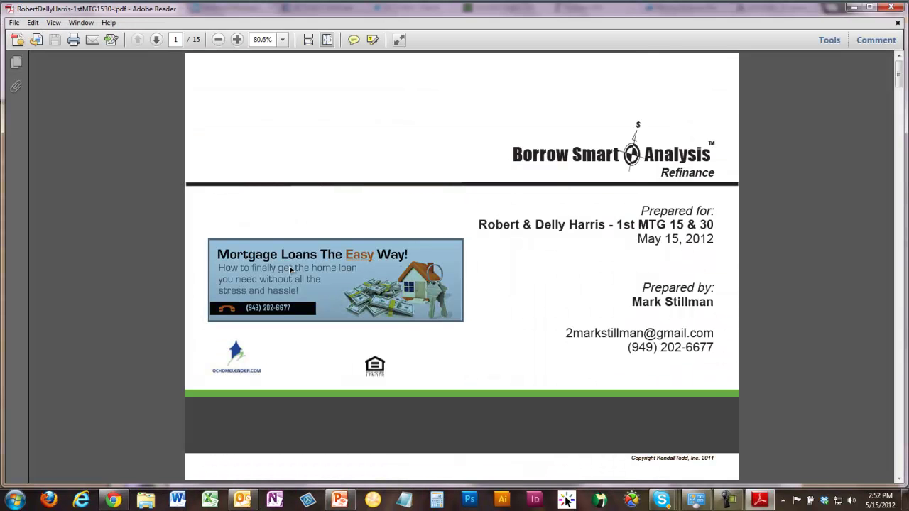
left_click(902, 469)
left_click(902, 469)
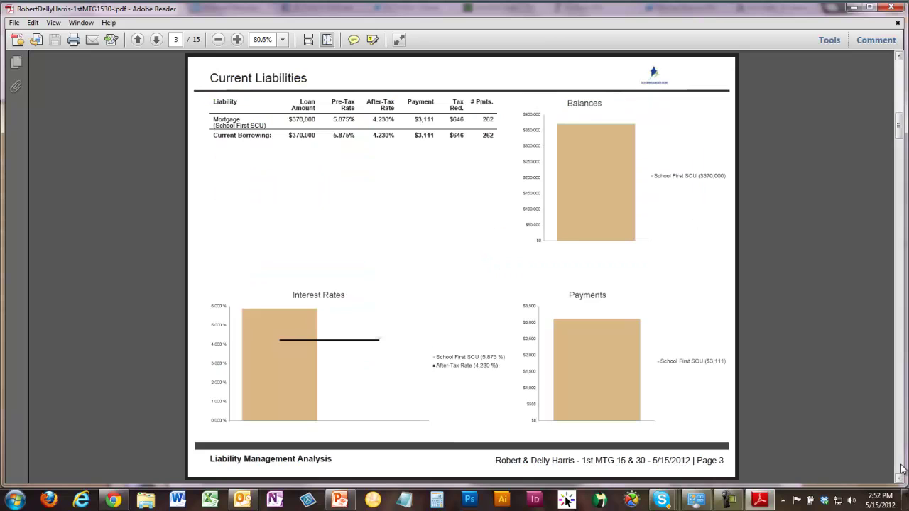
left_click(903, 469)
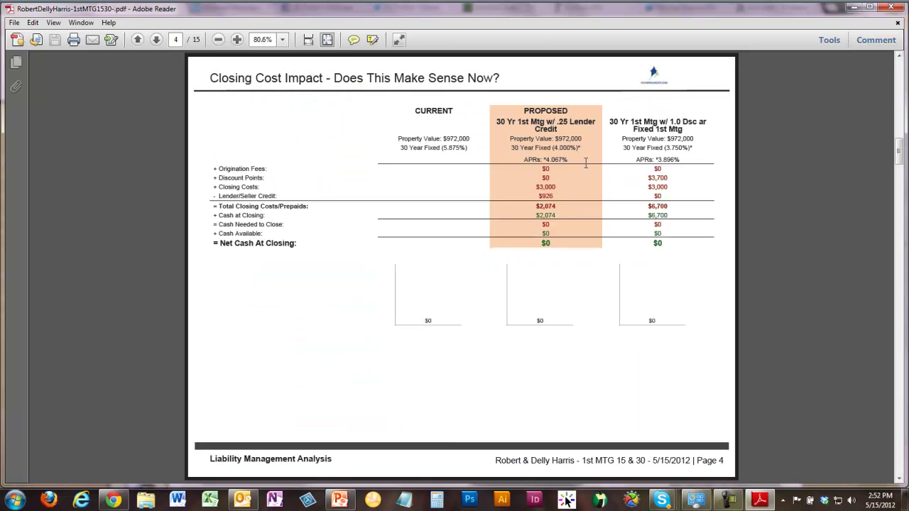
left_click(898, 453)
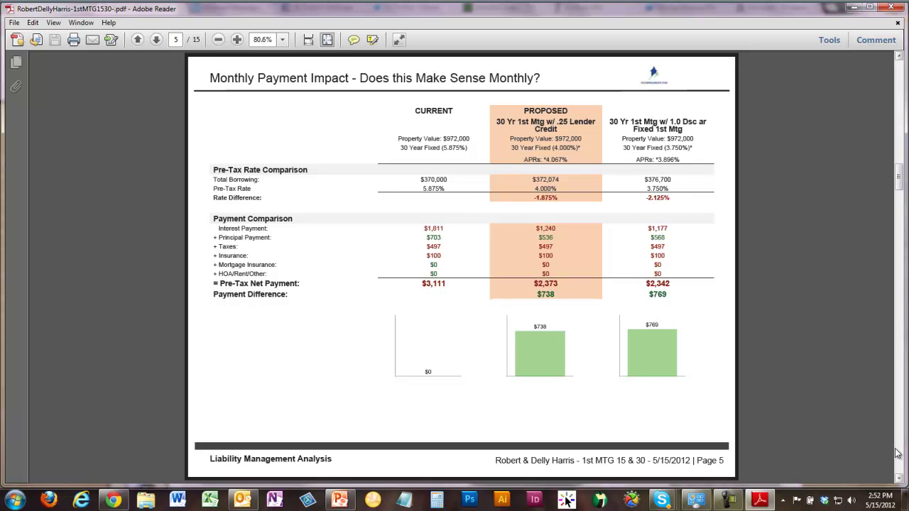
left_click(898, 453)
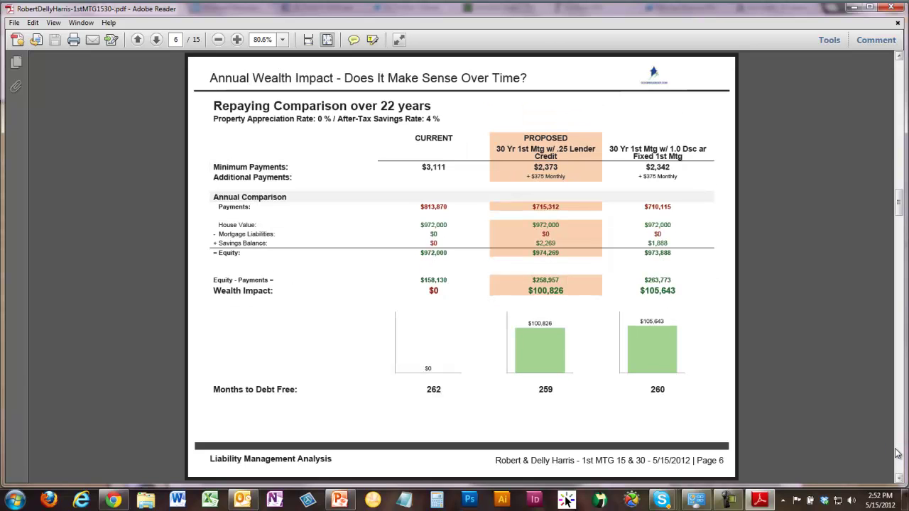
left_click(900, 454)
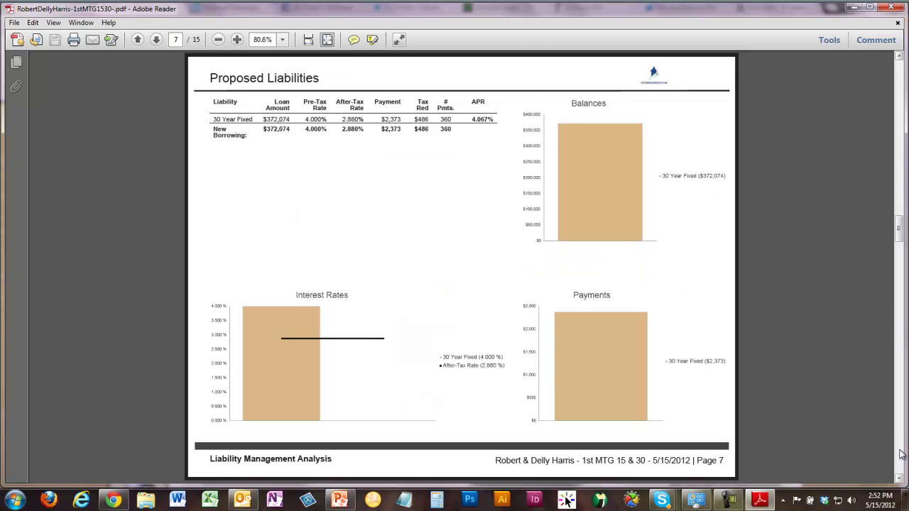
left_click(900, 454)
left_click(900, 454)
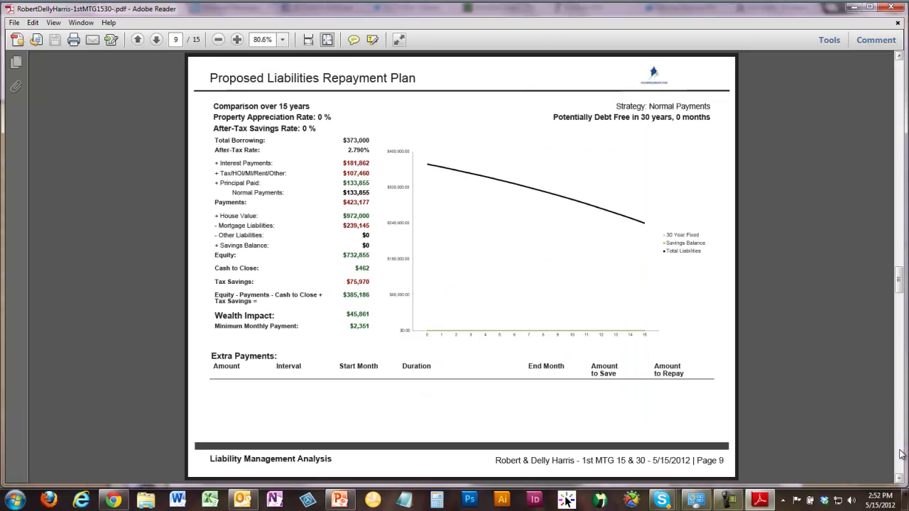
left_click(900, 454)
left_click(900, 454)
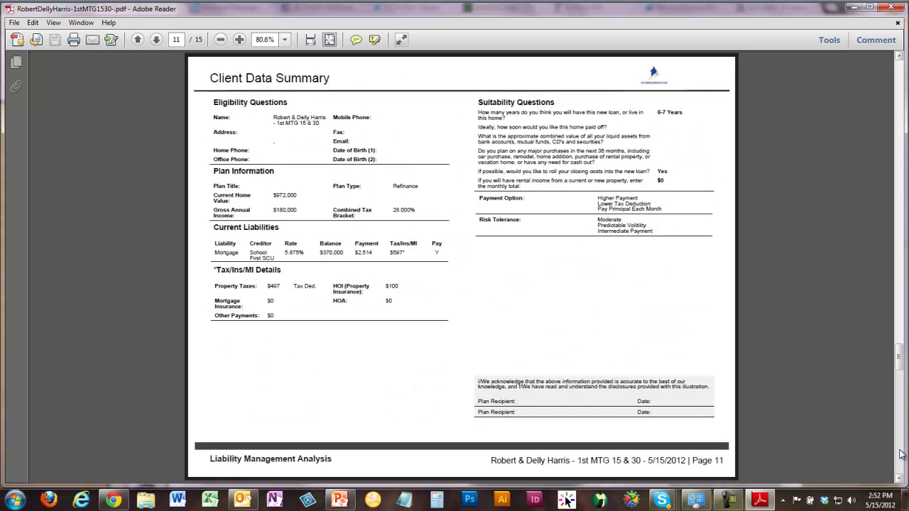
left_click(900, 454)
left_click(900, 454)
left_click(901, 454)
left_click(900, 454)
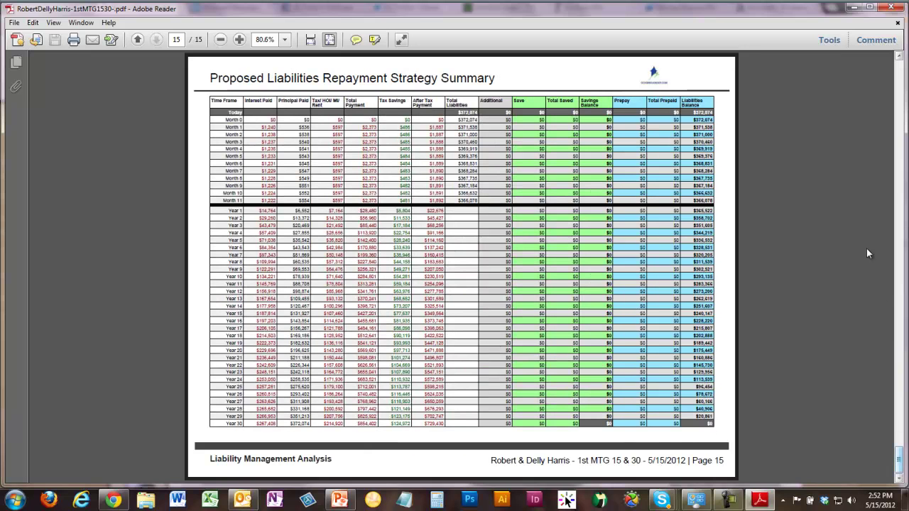
- Uncheck Client Data Summary, Amortization Tables, Repayment Charts and Loan Program Matrix, then publish as Web PDF
left_click(891, 7)
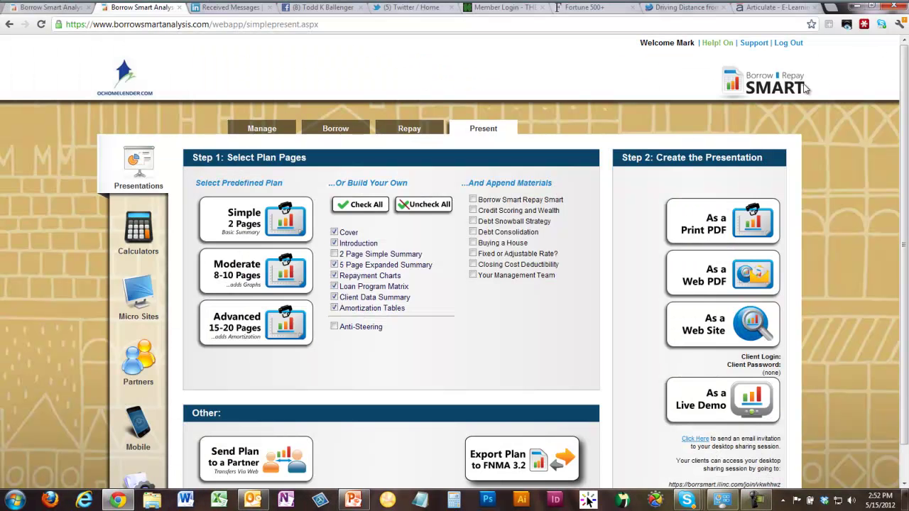
left_click(334, 298)
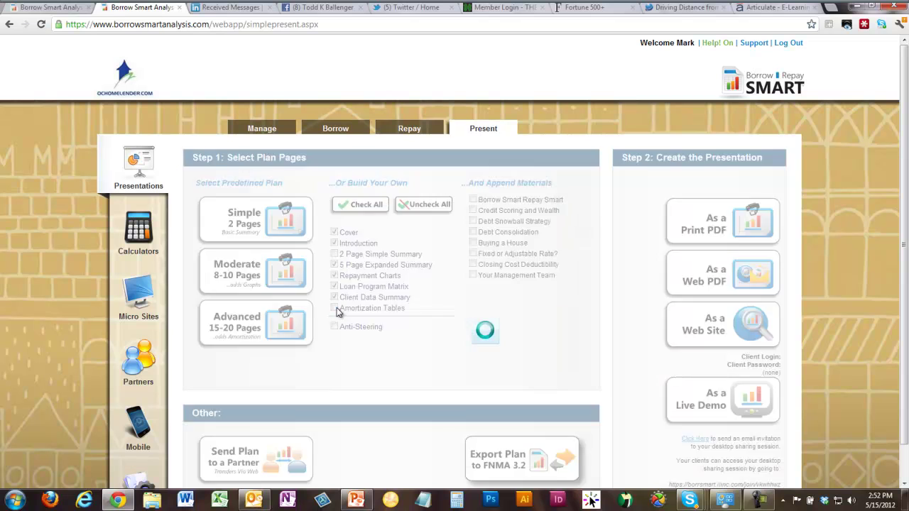
left_click(335, 276)
left_click(335, 287)
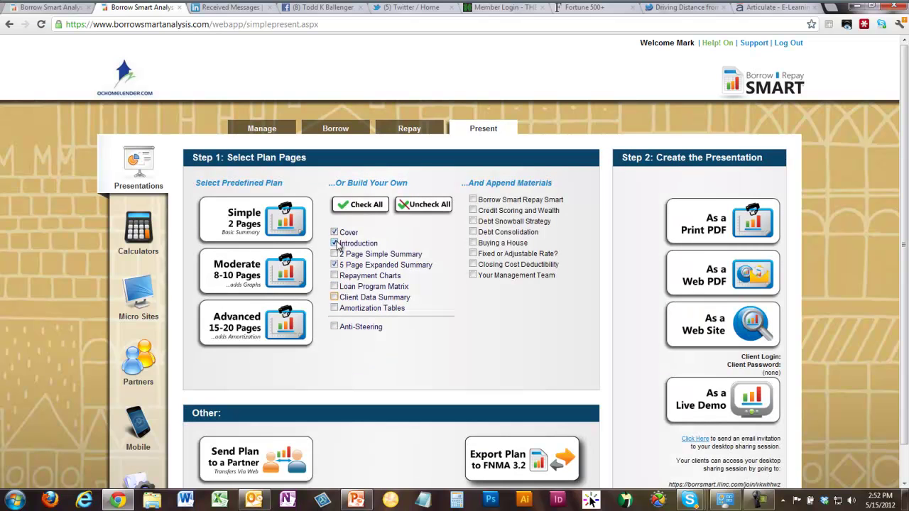
left_click(721, 276)
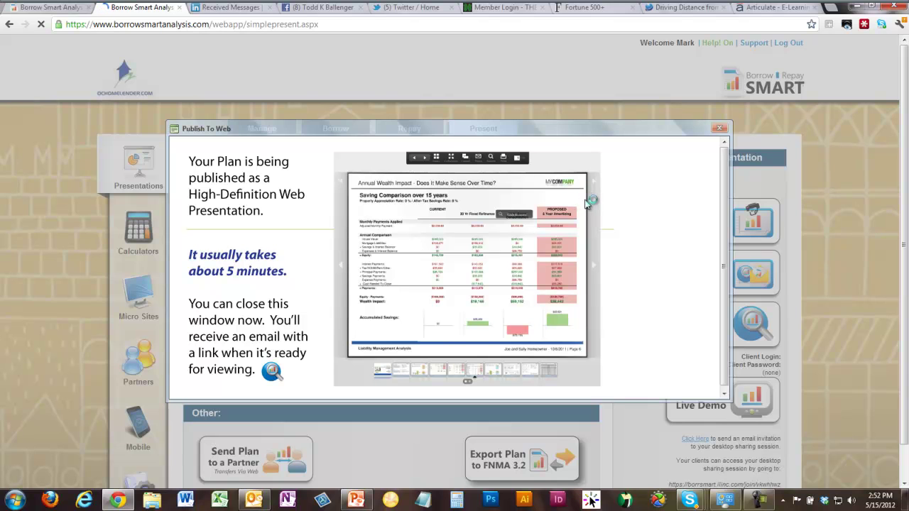
left_click(719, 129)
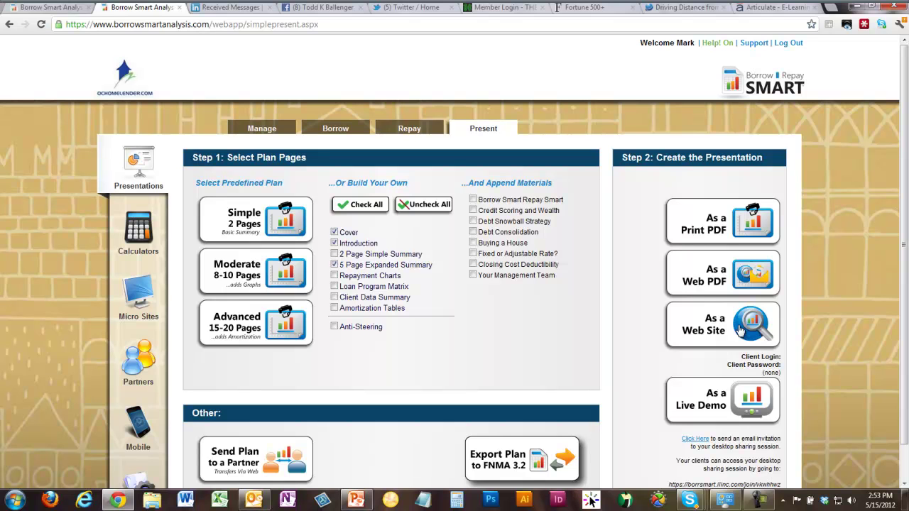
scroll(742, 348, "down", 1)
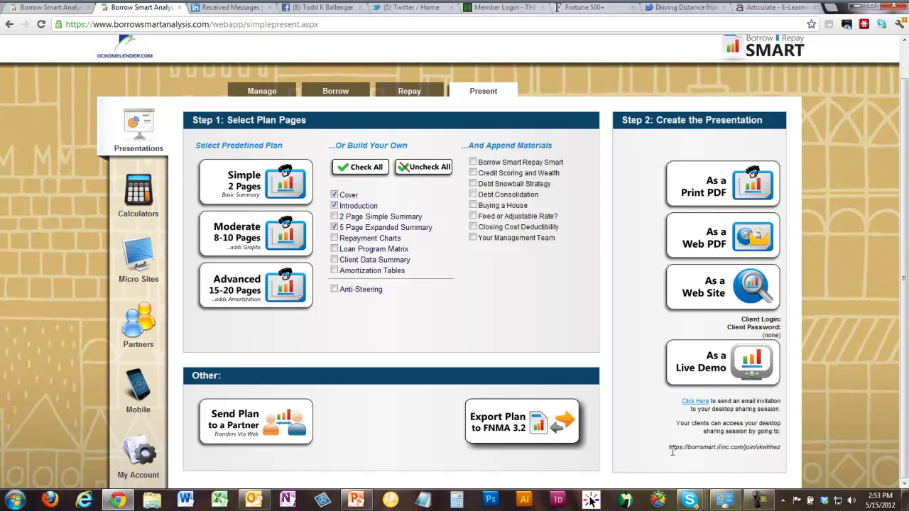
left_click_drag(669, 448, 780, 449)
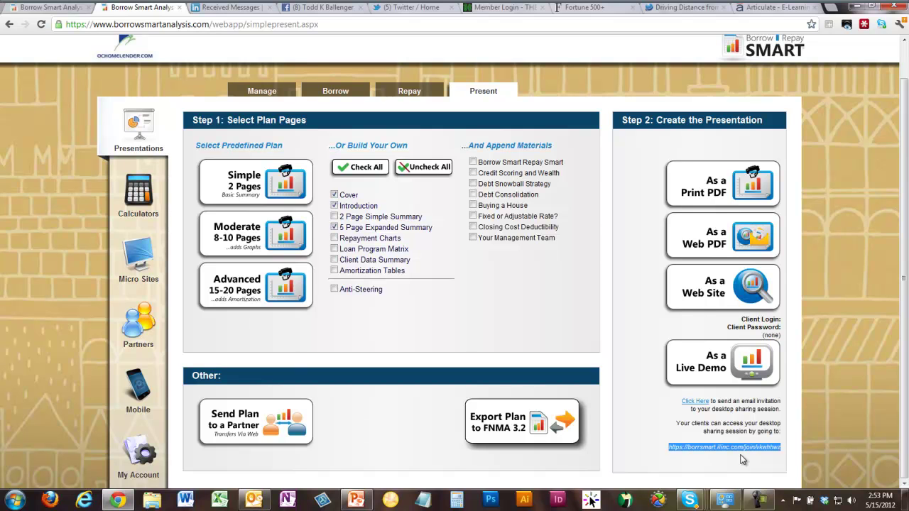
left_click(742, 459)
left_click_drag(669, 447, 782, 448)
left_click(775, 462)
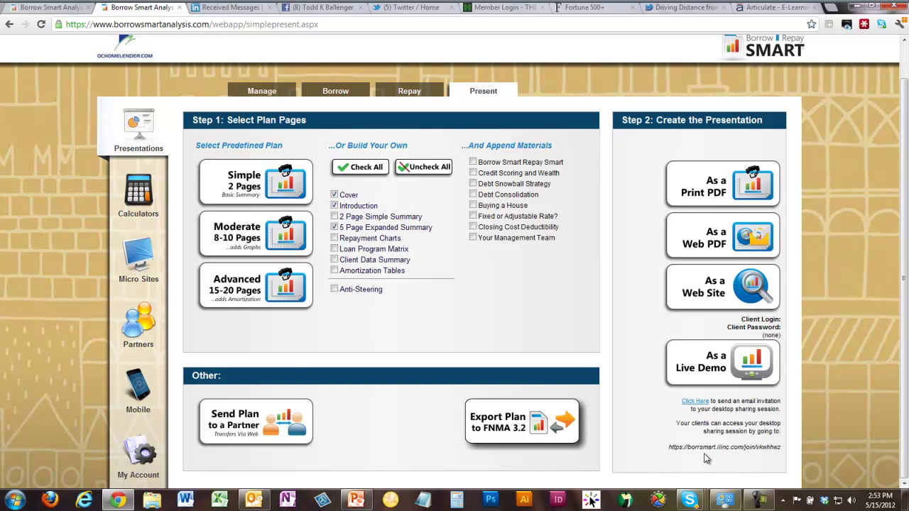
left_click_drag(668, 448, 782, 450)
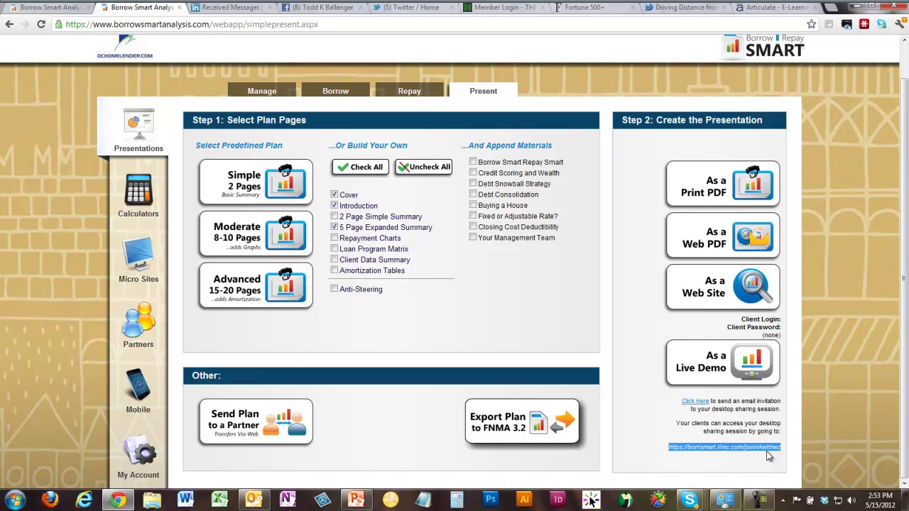
left_click(768, 457)
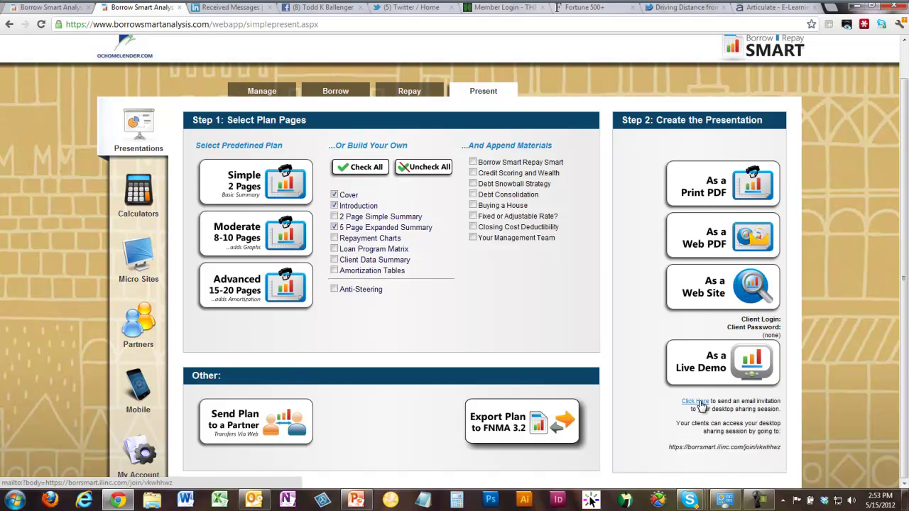
- Tick Borrow Smart Repay Smart under And Append Materials and choose to publish As a Web Site
left_click_drag(671, 447, 783, 447)
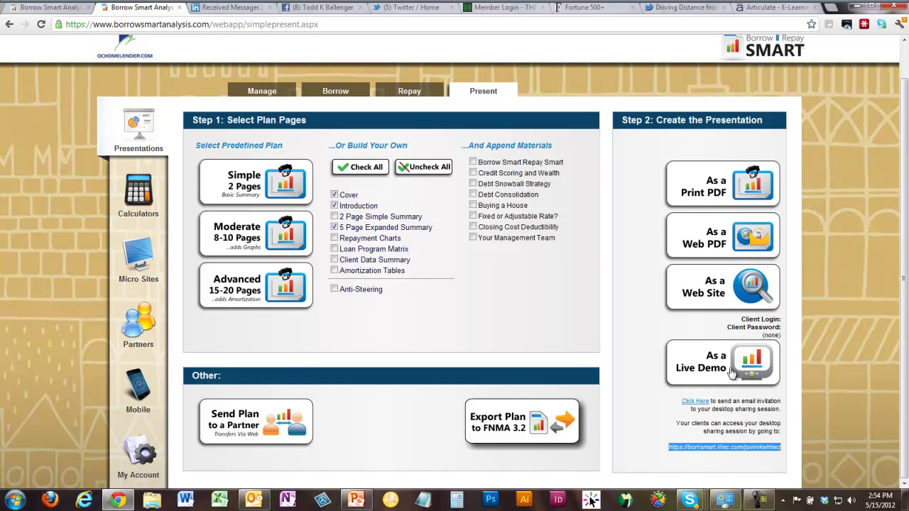
left_click(637, 349)
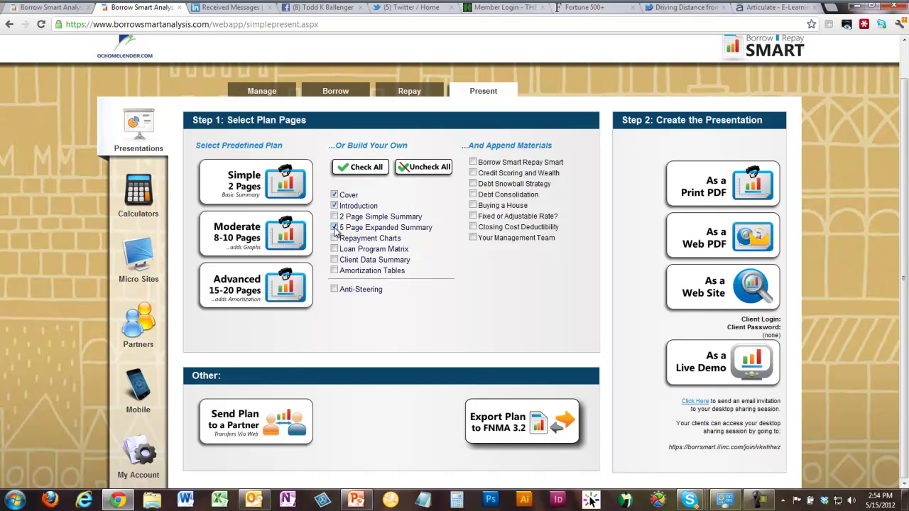
left_click(473, 162)
left_click(739, 295)
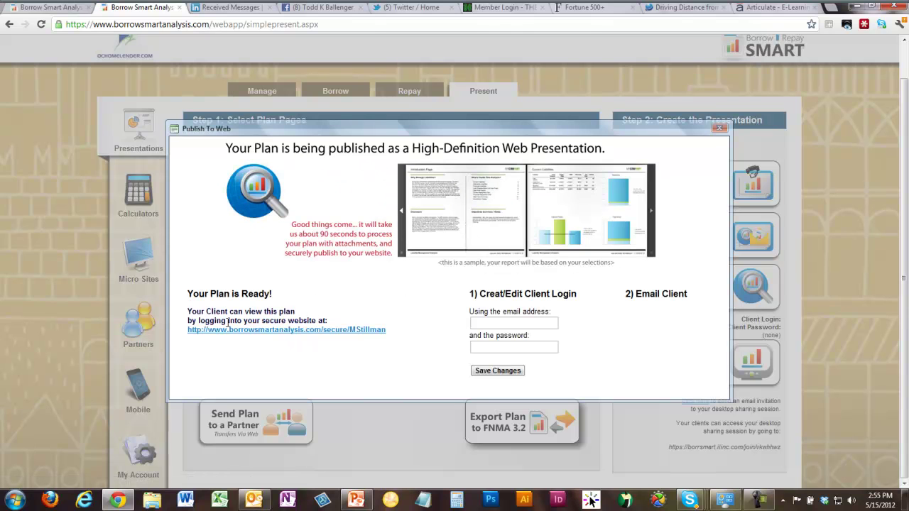
- Enter the client's login e-mail and a password in Publish To Web, then save the changes
left_click(500, 325)
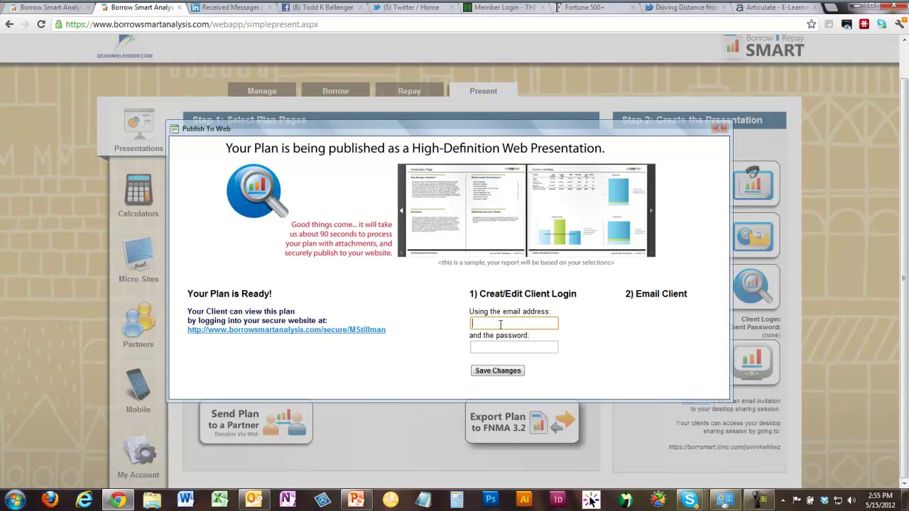
left_click(498, 352)
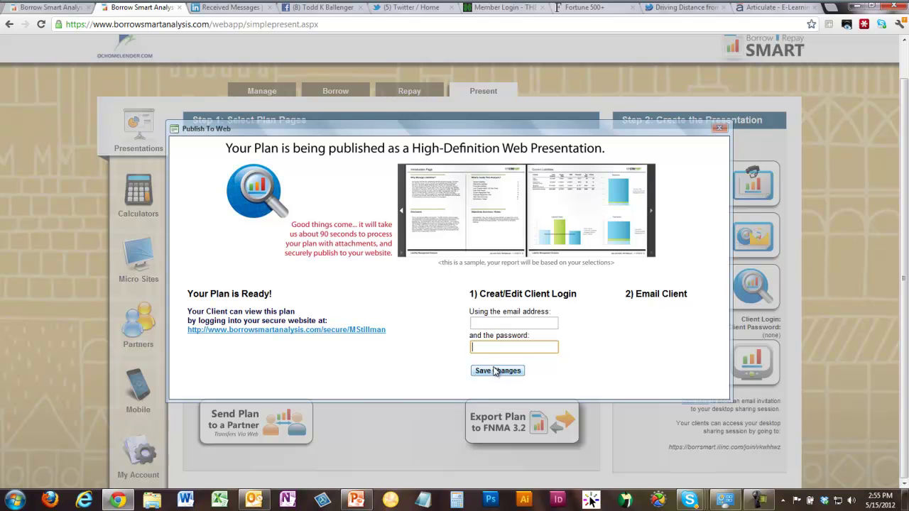
left_click(498, 324)
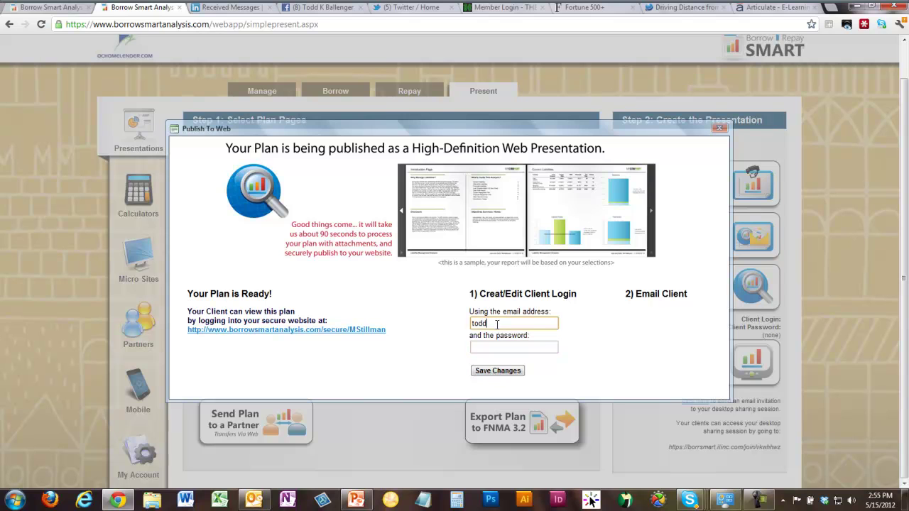
key("Tab")
type("mortgag")
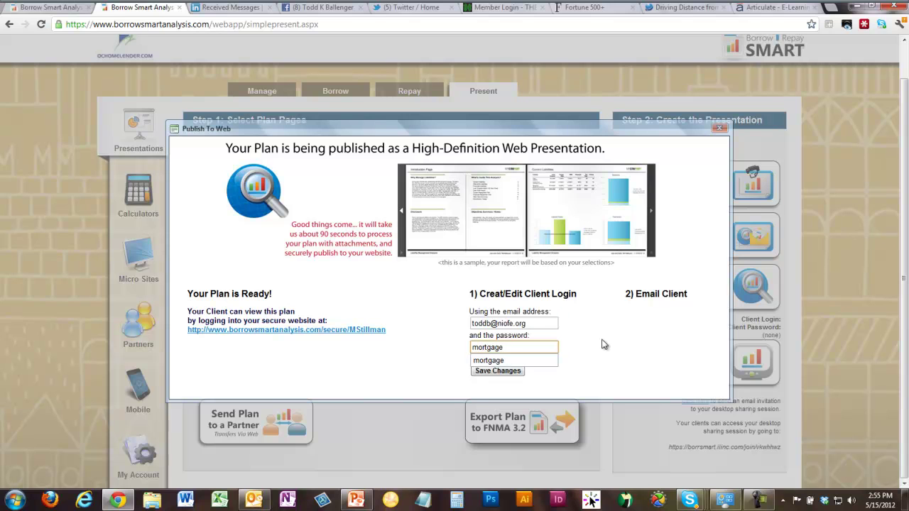
left_click(500, 375)
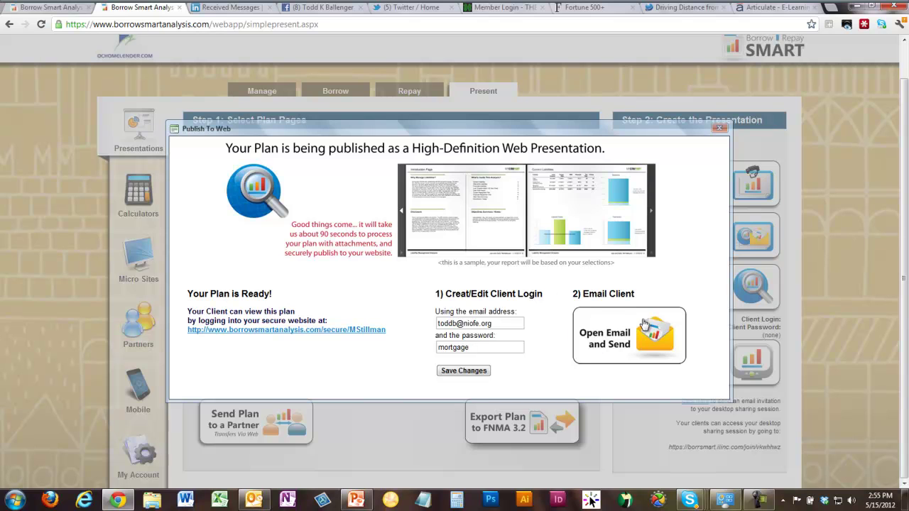
- Open the pre-filled Outlook invitation, close it without saving, and return to the Borrow Smart tab
left_click(657, 338)
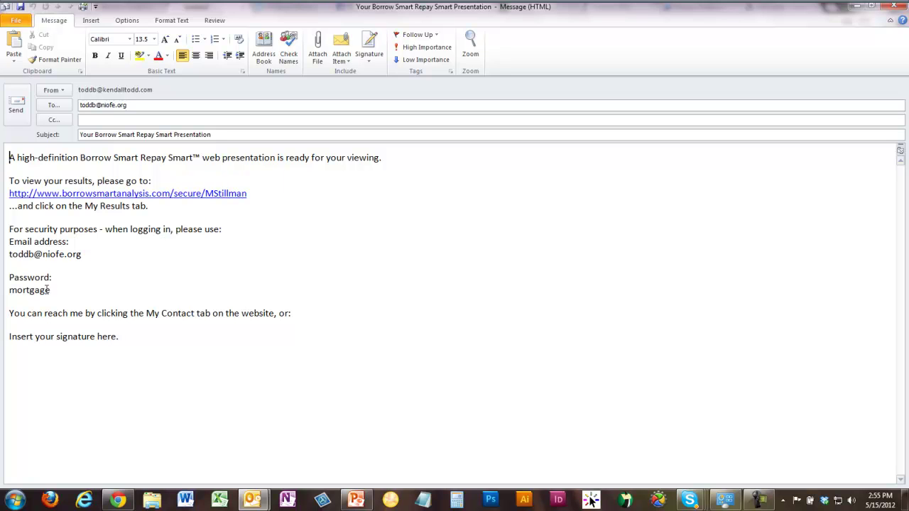
left_click(895, 7)
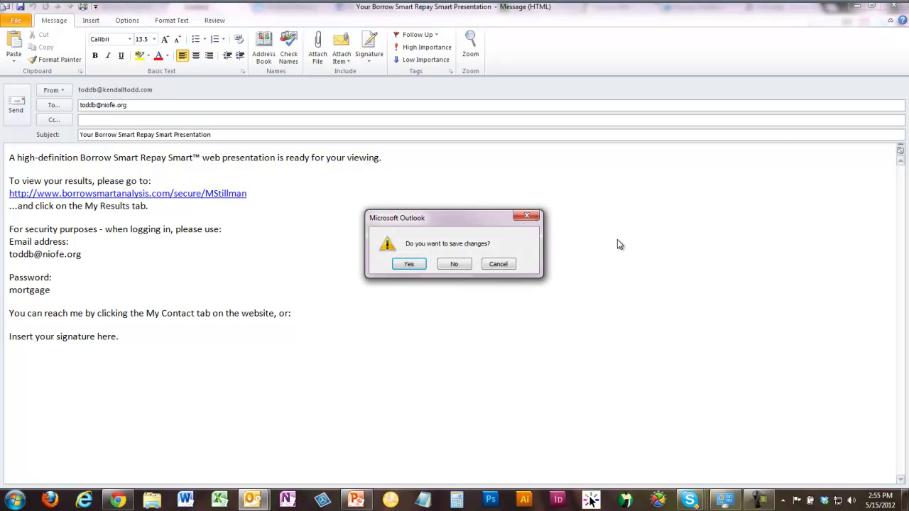
left_click(463, 268)
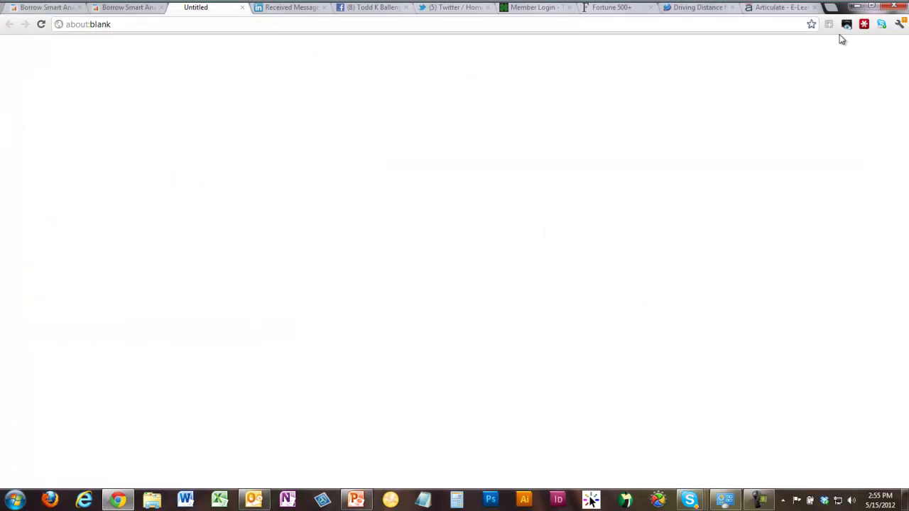
left_click(125, 11)
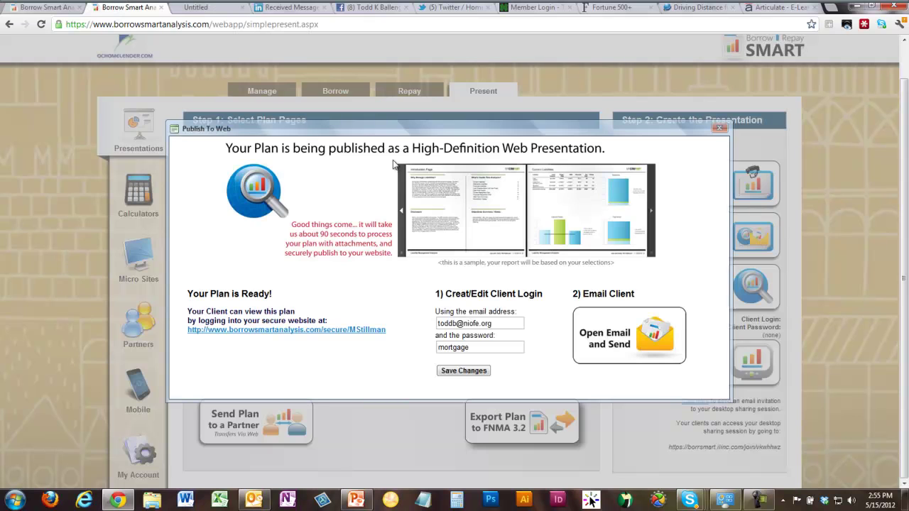
- Close the publishing dialog and open the Repay page reusing the borrowing assumptions
left_click(719, 128)
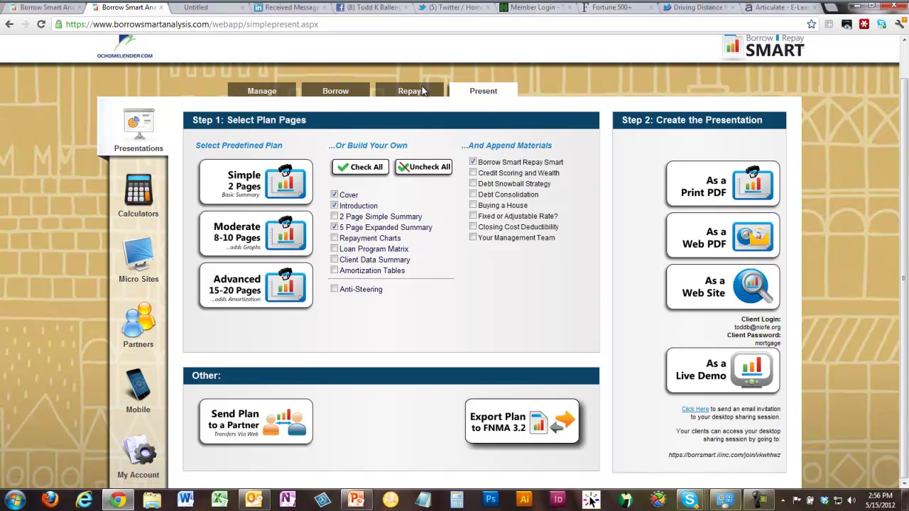
left_click(417, 92)
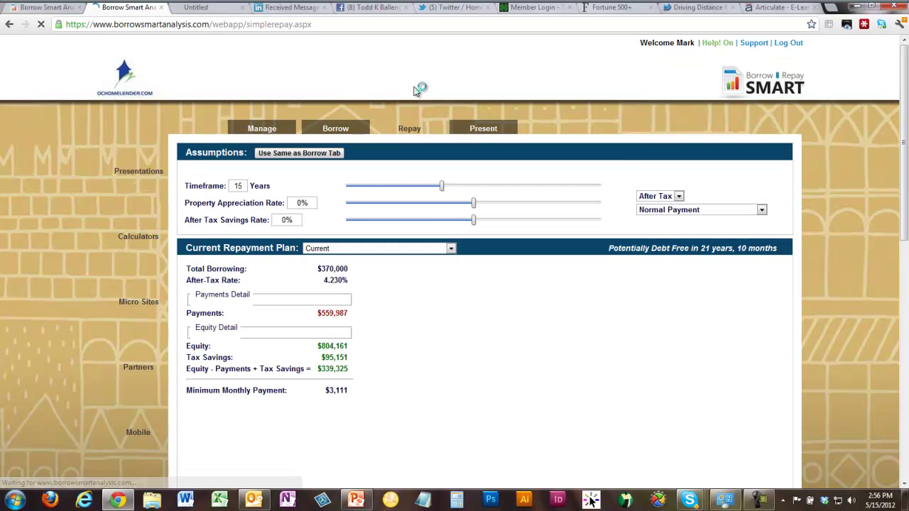
left_click(316, 155)
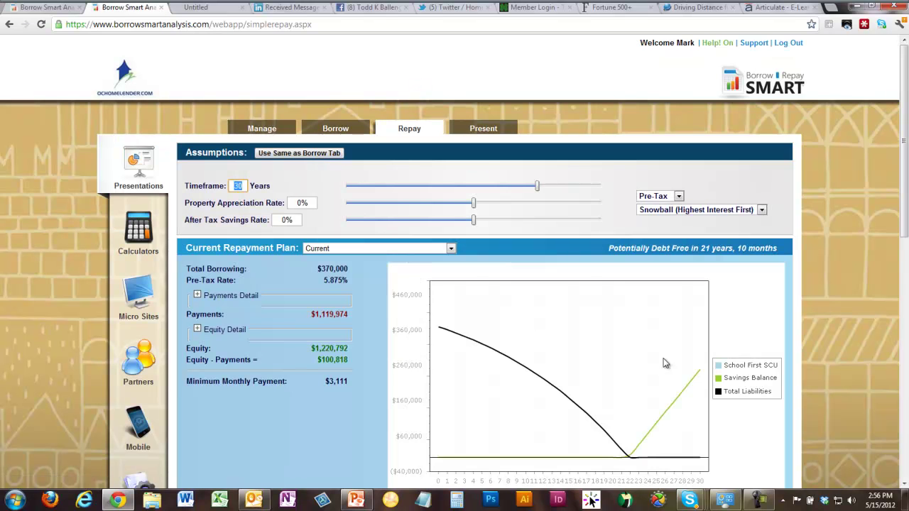
scroll(528, 308, "down", 1)
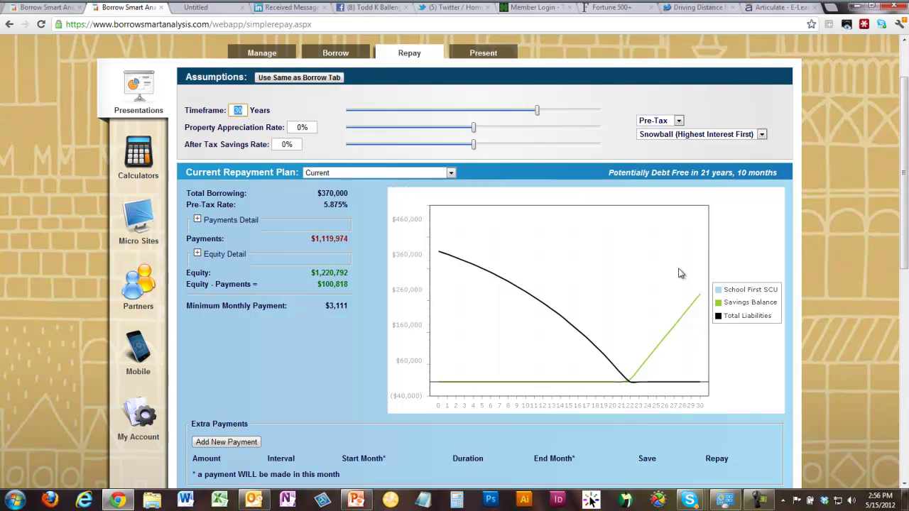
scroll(680, 272, "down", 3)
scroll(630, 294, "down", 1)
- Select the 30 Yr 1st Mtg w/ .25 Lender Credit plan and review its $738 and $375 monthly extras
left_click(504, 242)
left_click(457, 264)
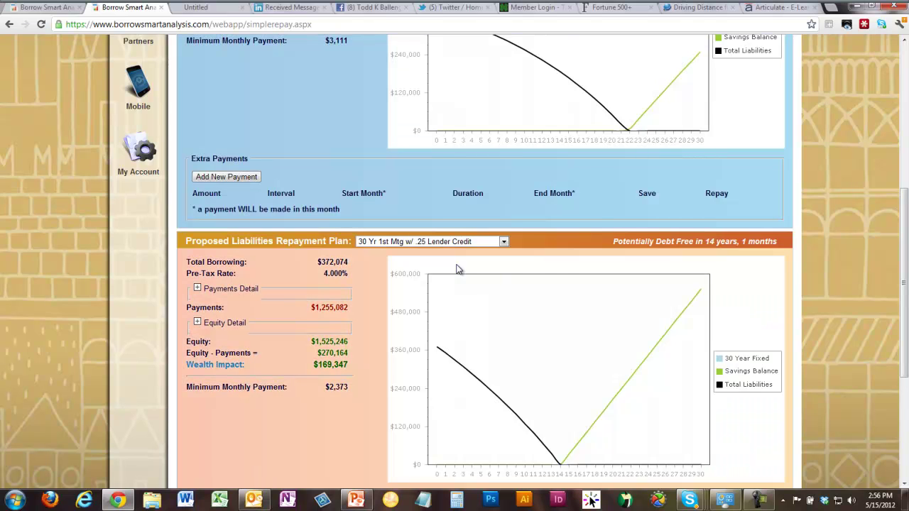
scroll(640, 256, "down", 1)
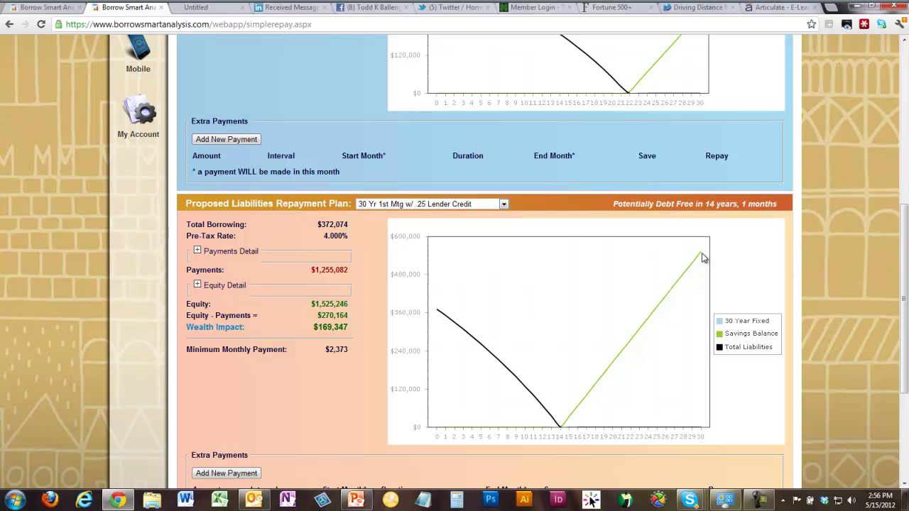
scroll(702, 257, "up", 2)
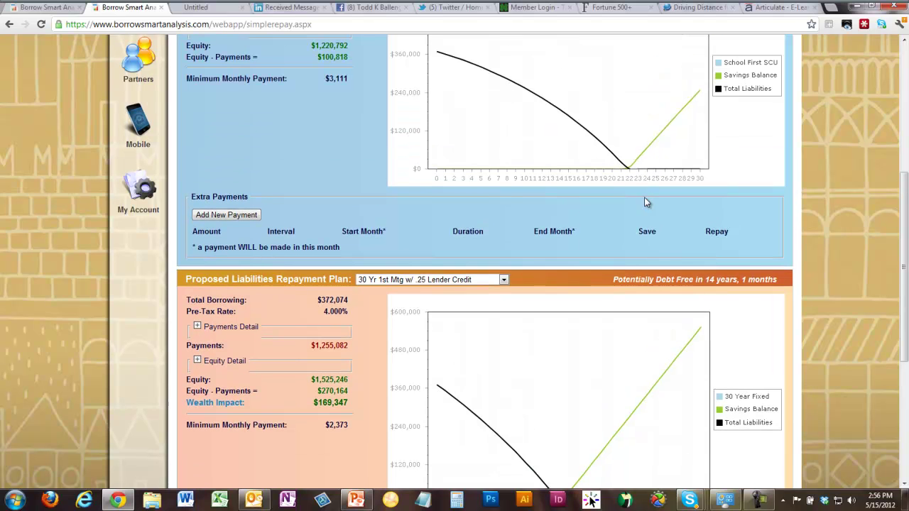
scroll(579, 331, "down", 1)
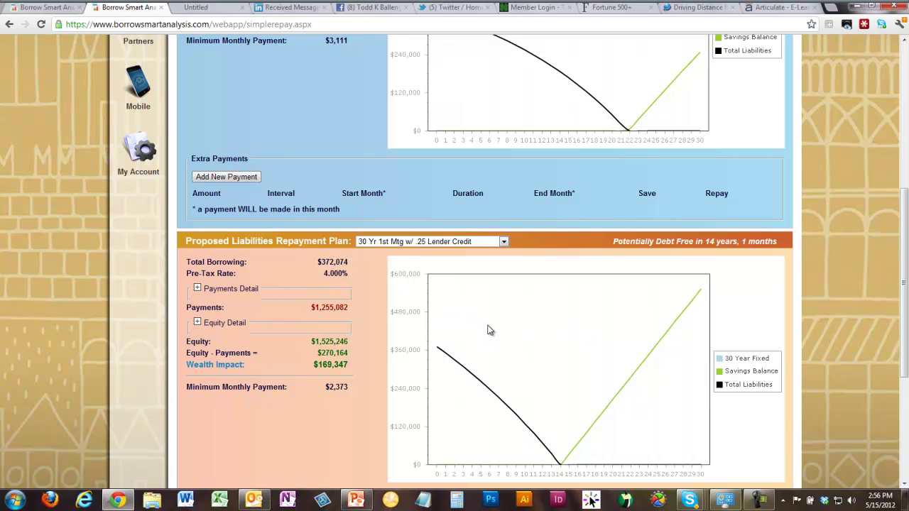
scroll(513, 327, "down", 4)
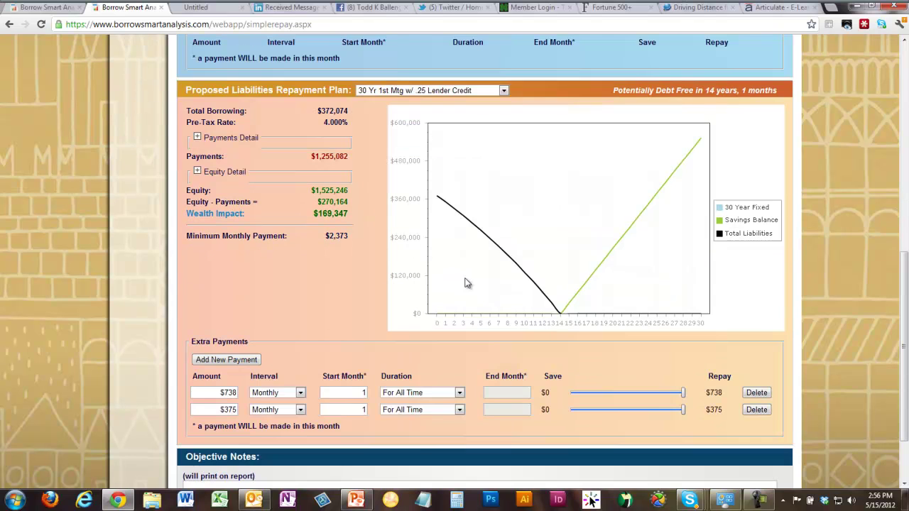
left_click_drag(902, 387, 898, 181)
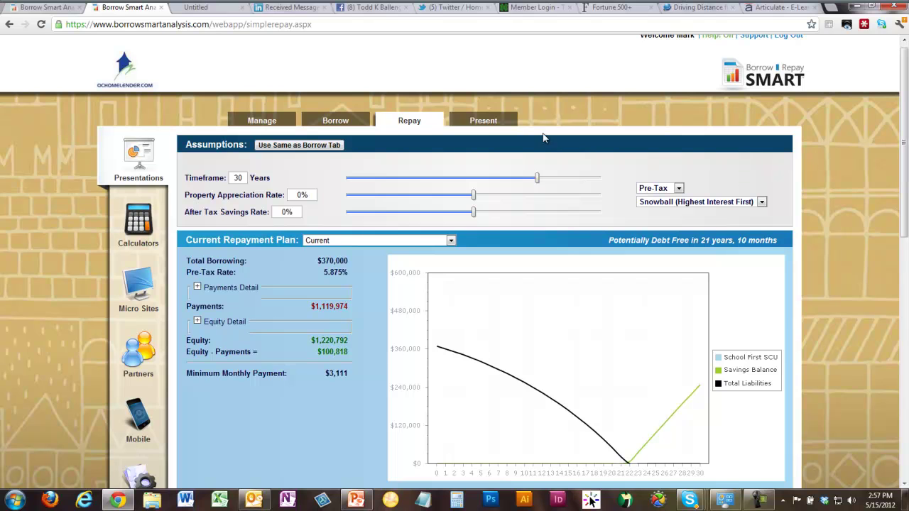
- Include the 2 Page Simple Summary on the Present page, then return to the Borrow page
left_click(481, 122)
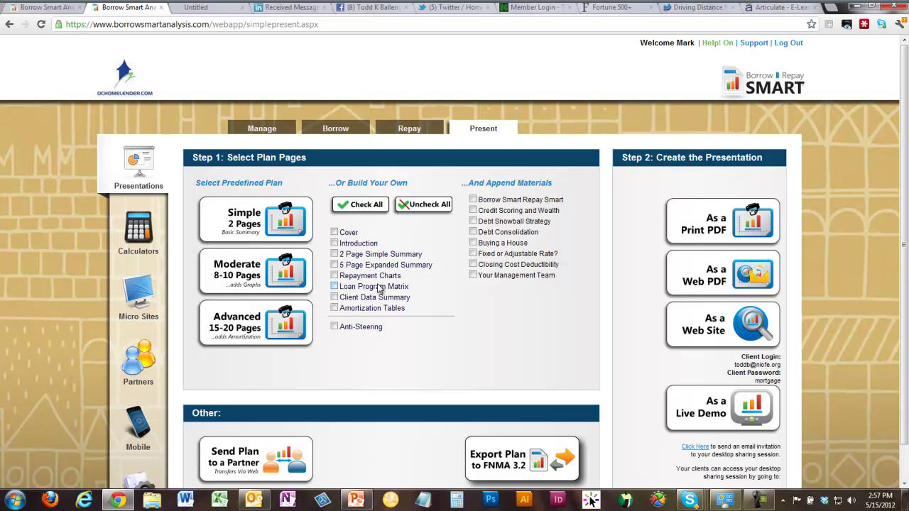
left_click(335, 255)
left_click(342, 132)
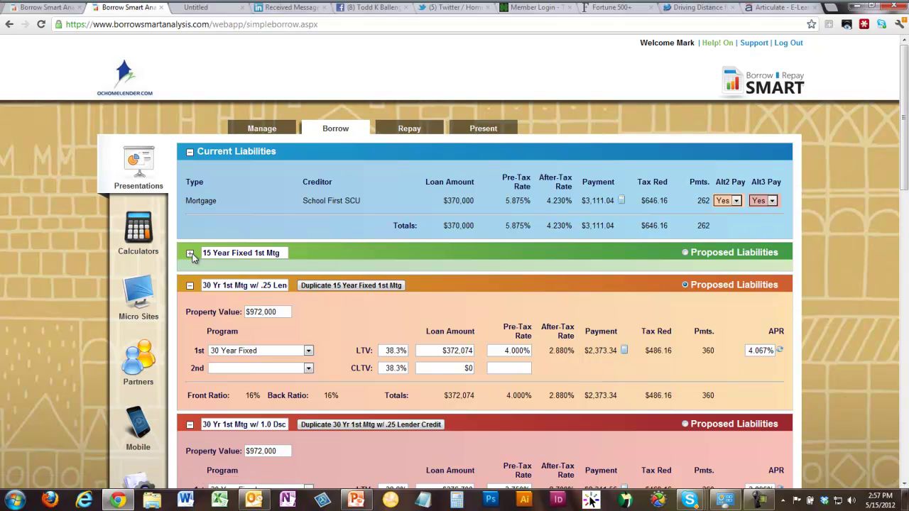
left_click(190, 254)
left_click_drag(903, 167, 900, 483)
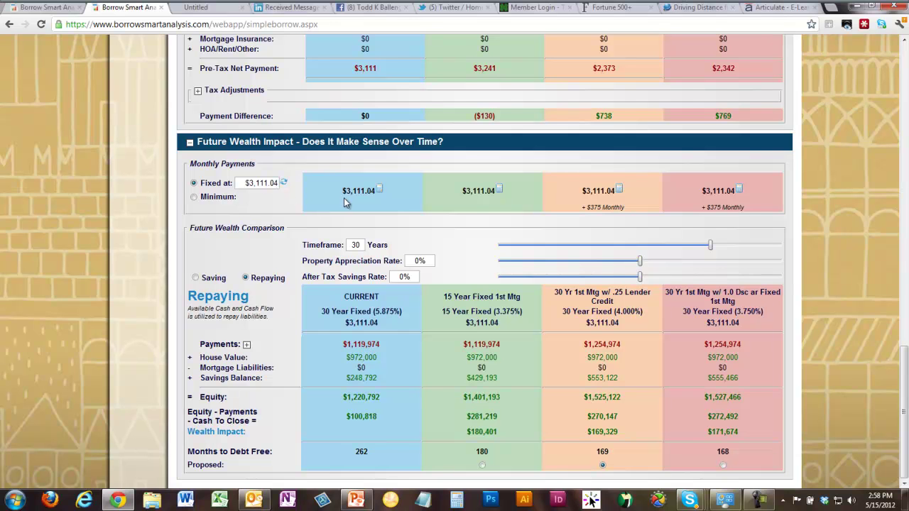
left_click(620, 190)
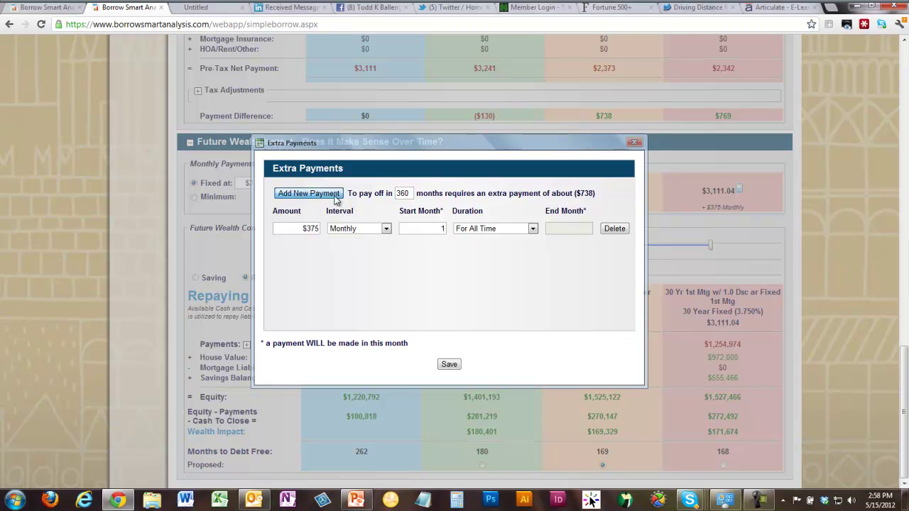
left_click(334, 194)
left_click(386, 249)
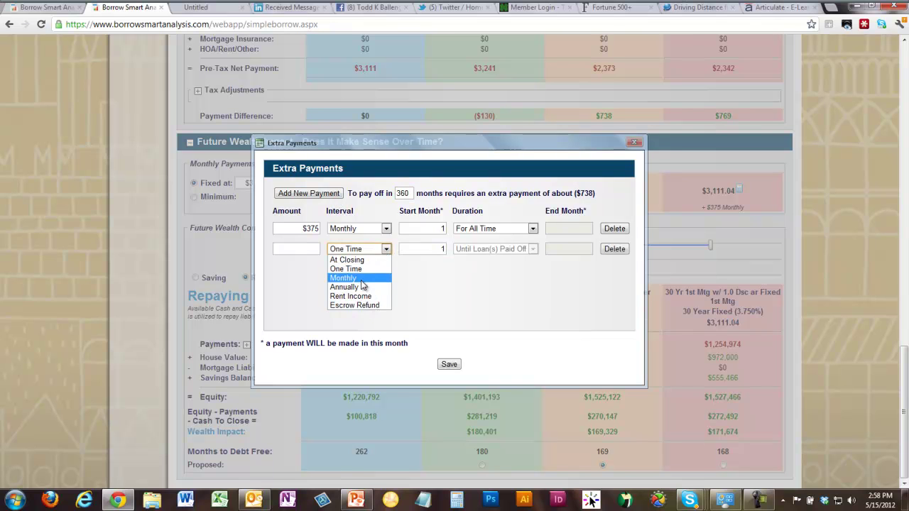
left_click(637, 141)
left_click(637, 143)
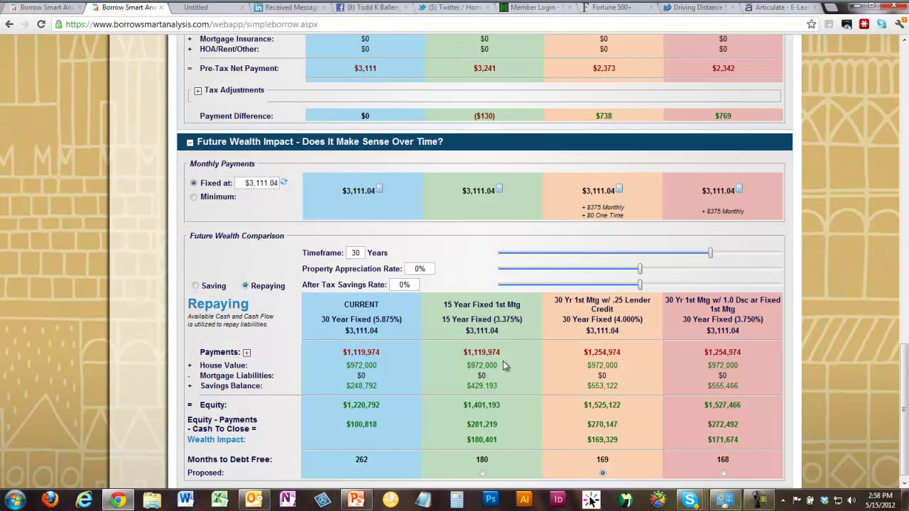
left_click(619, 191)
left_click(614, 244)
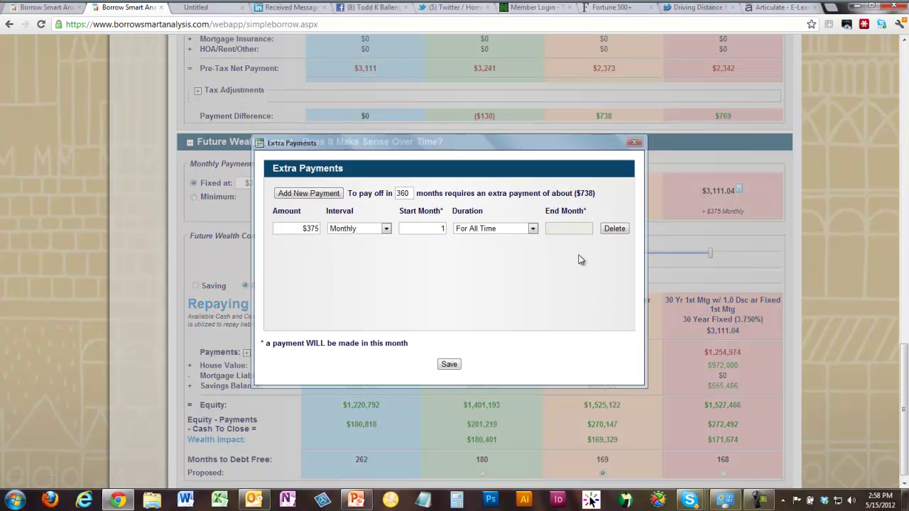
left_click(449, 364)
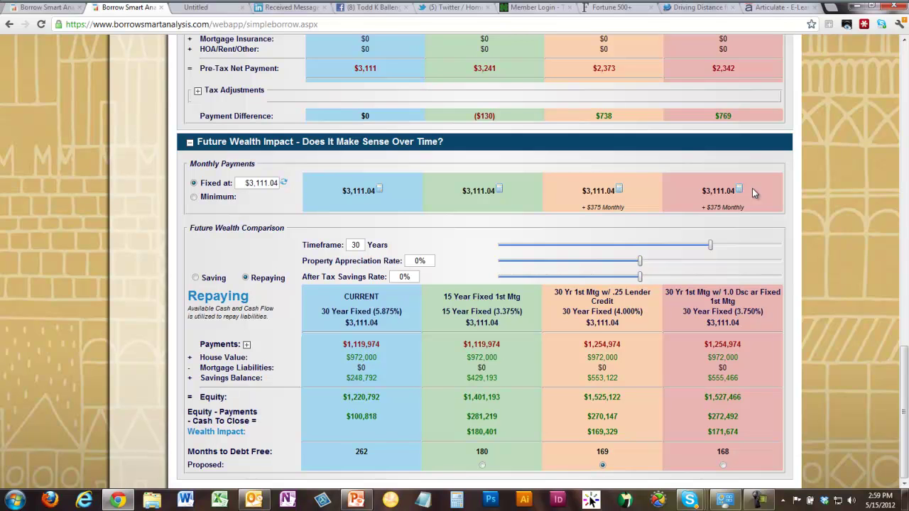
- Switch Monthly Payments to Minimum instead of $3,111.04, reloading the page before and after
left_click(41, 23)
left_click(194, 198)
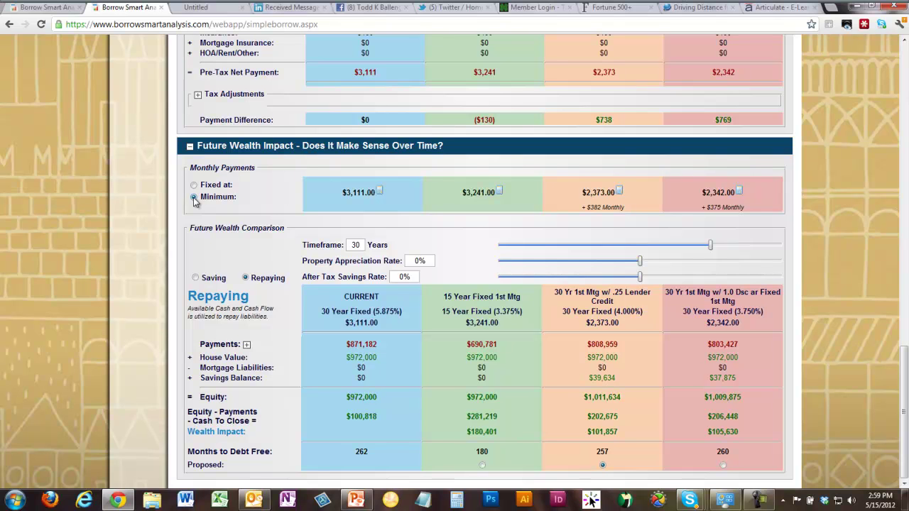
left_click(42, 25)
- Give the .25 Lender Credit proposal a 262-month payoff target, keeping the $355 monthly extra, and reload
left_click(621, 193)
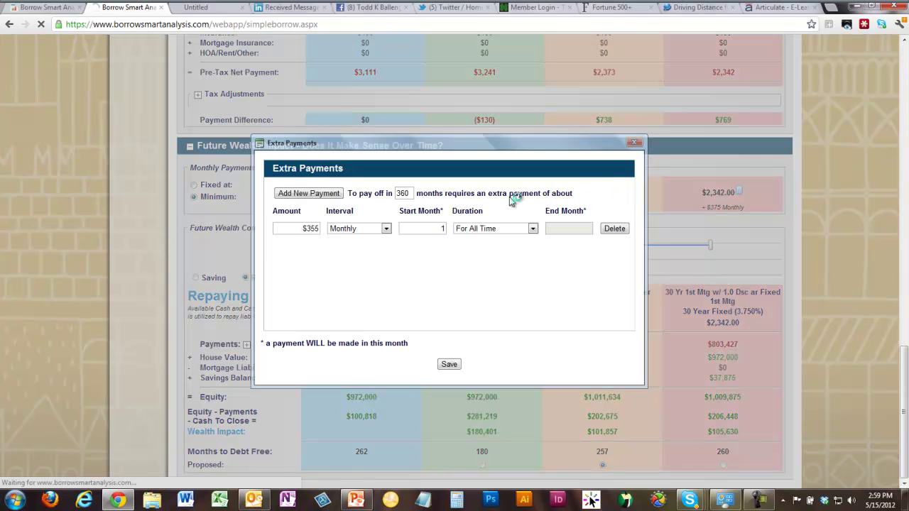
double_click(405, 194)
type("262")
key("Tab")
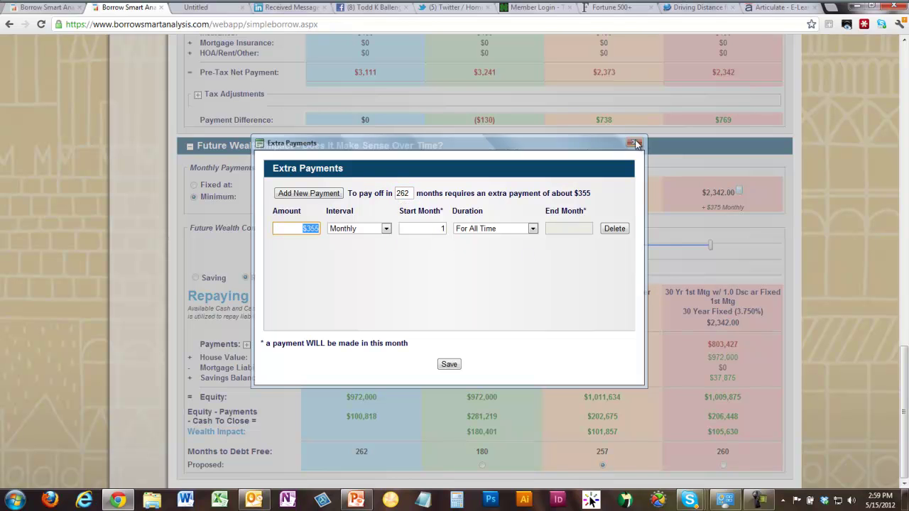
left_click(635, 143)
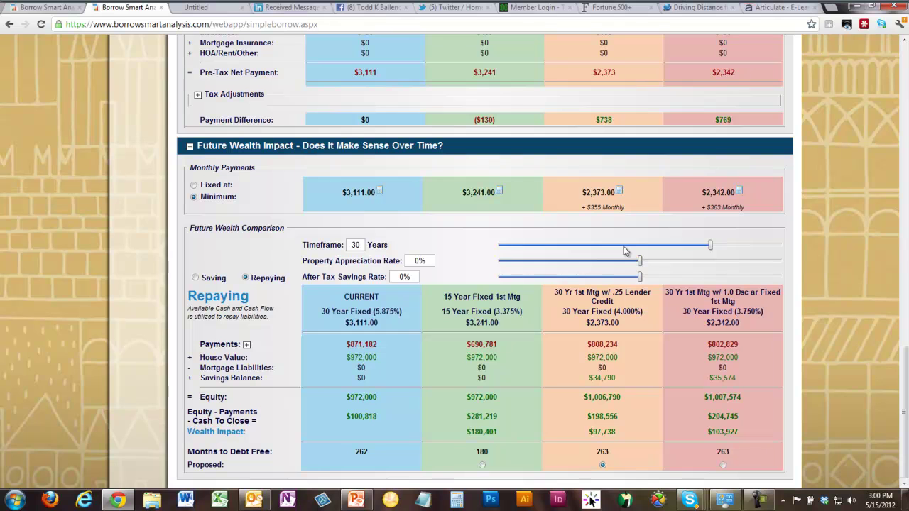
left_click(41, 25)
left_click(906, 81)
left_click(906, 80)
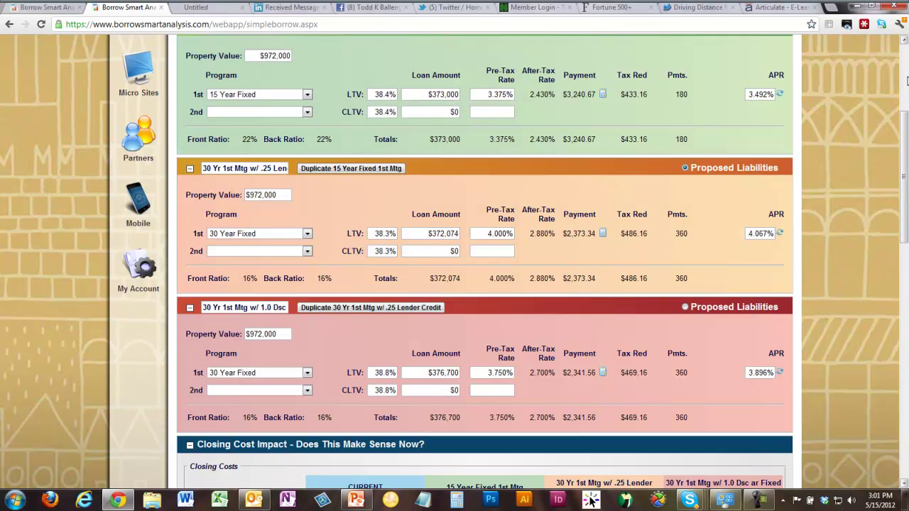
left_click(906, 81)
scroll(361, 302, "down", 1)
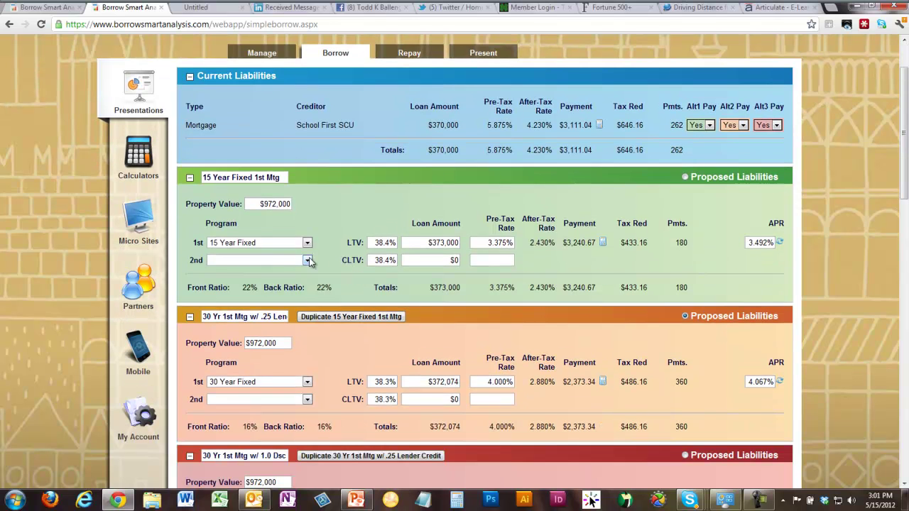
left_click(307, 242)
left_click_drag(309, 277, 309, 305)
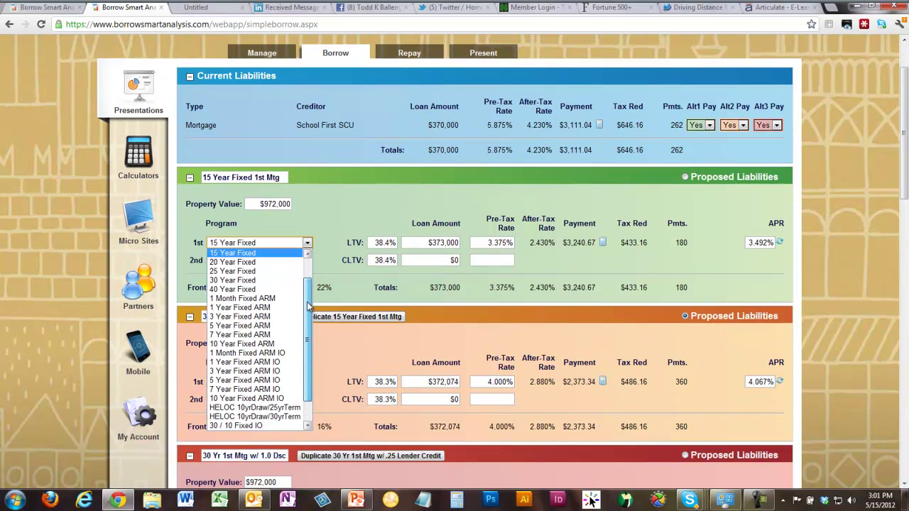
scroll(263, 377, "down", 1)
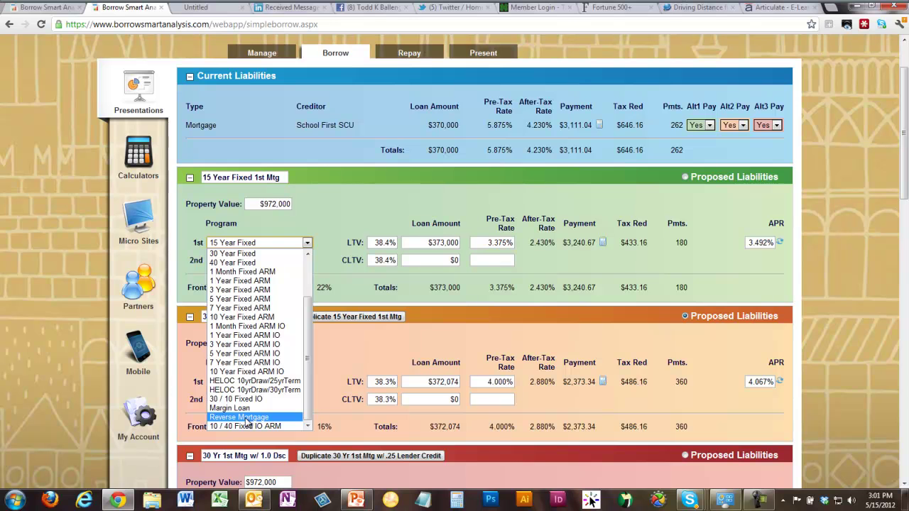
left_click(341, 220)
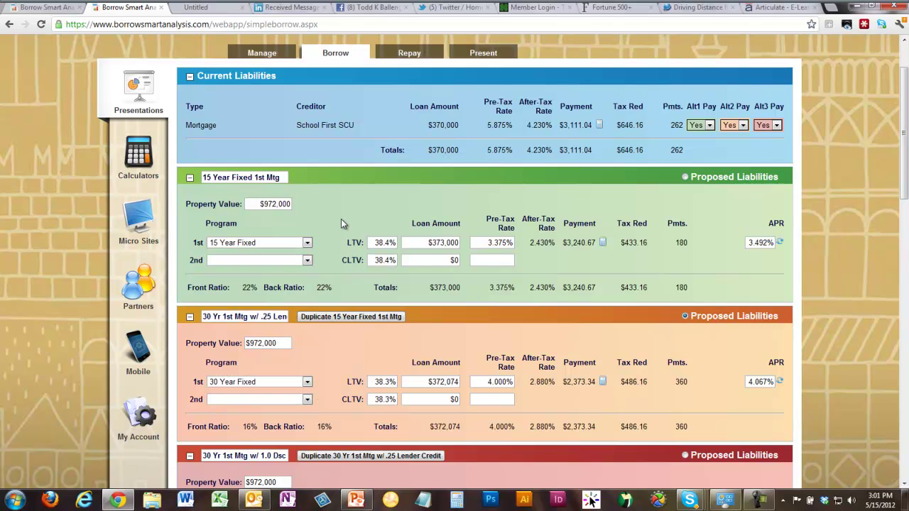
left_click_drag(901, 153, 872, 466)
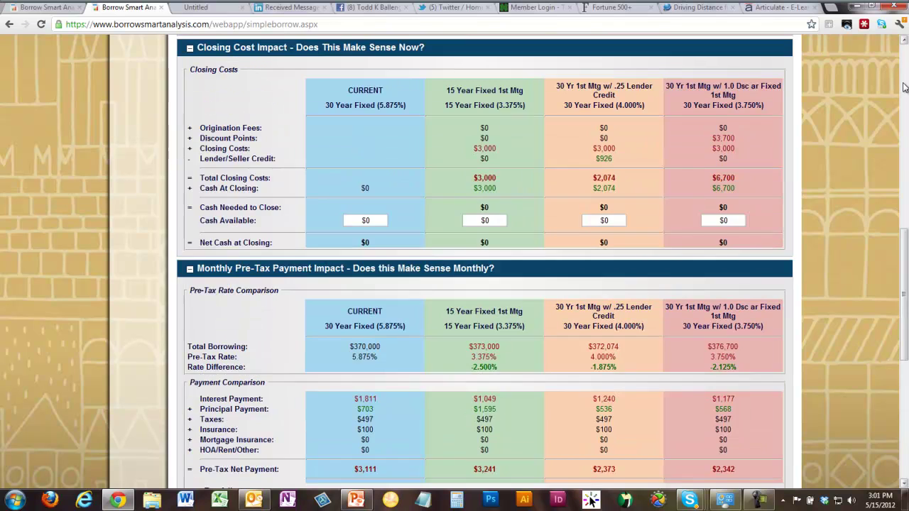
left_click(906, 88)
left_click(906, 71)
- View the Reverse Vision calculator under Calculators, then go back to the Manage page via Presentations
left_click(905, 69)
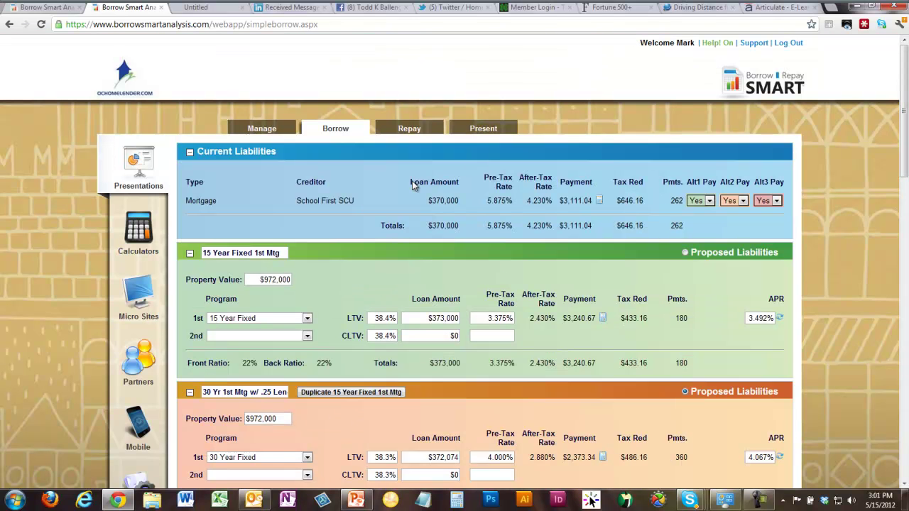
left_click(146, 240)
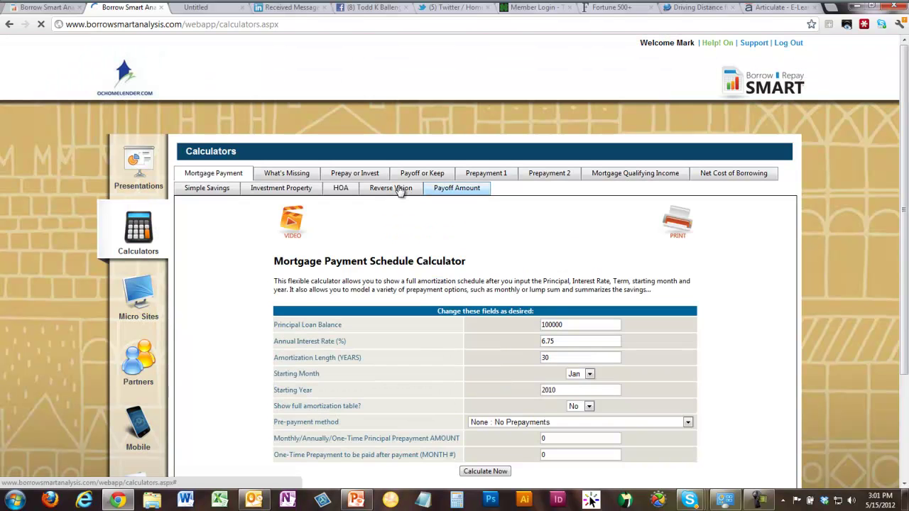
left_click(400, 190)
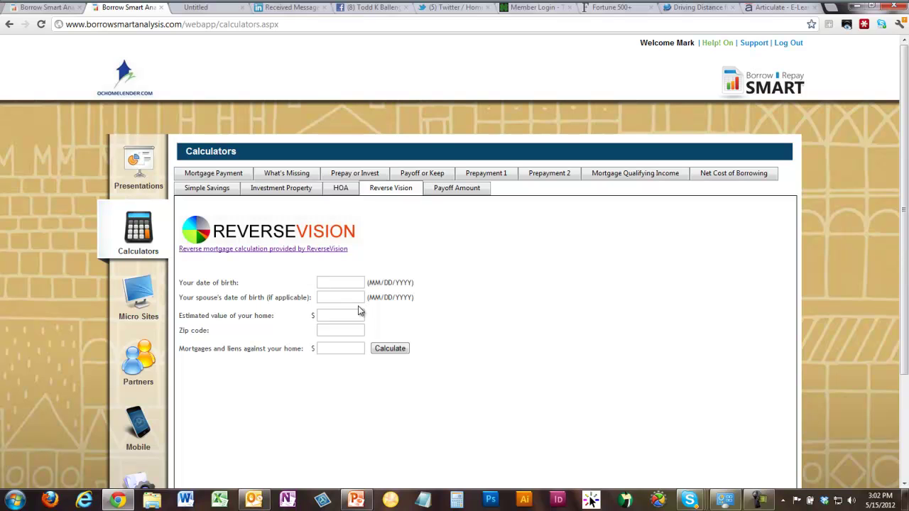
left_click(150, 164)
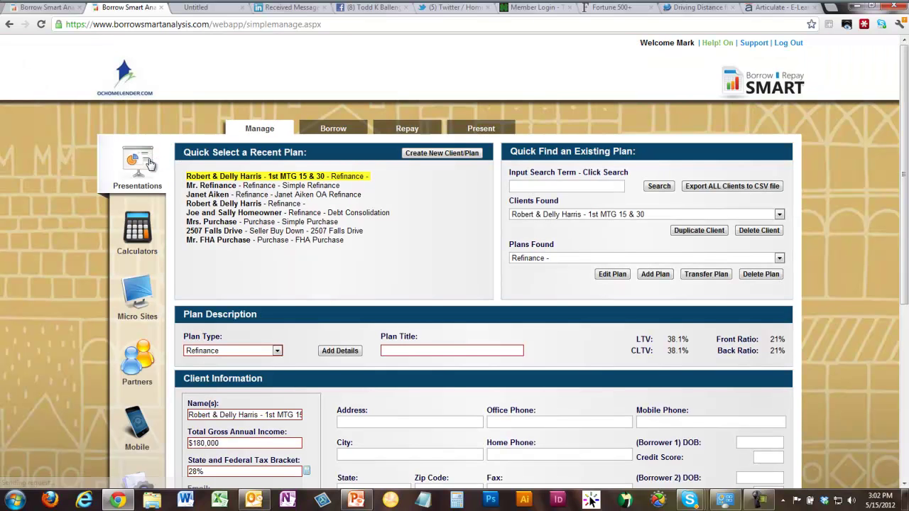
mouse_move(283, 5)
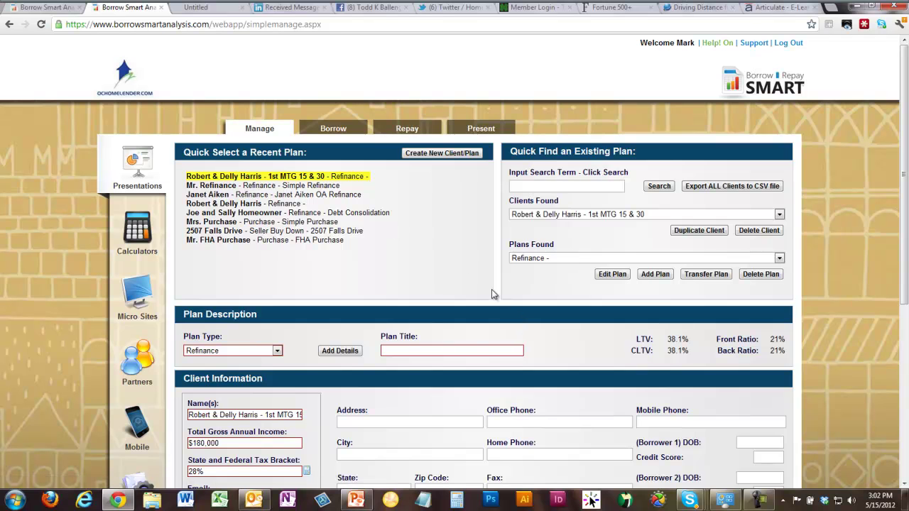
scroll(492, 289, "down", 2)
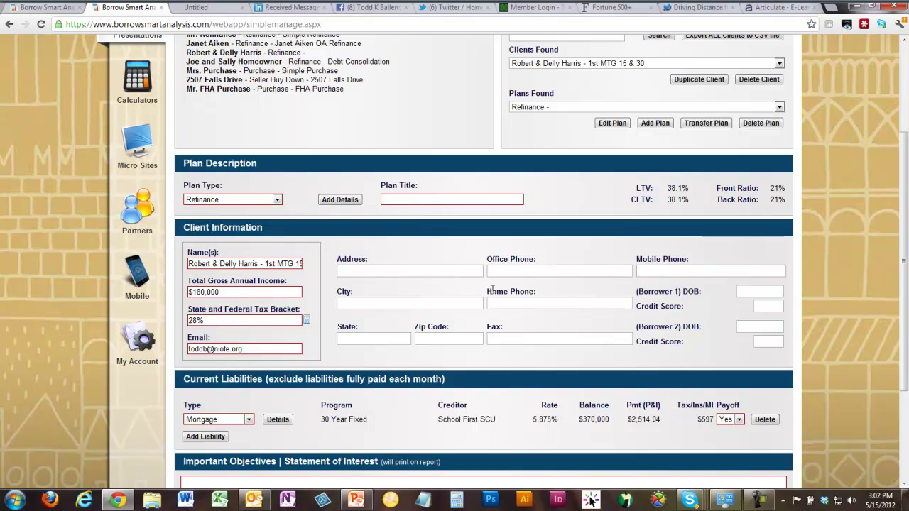
scroll(491, 289, "up", 2)
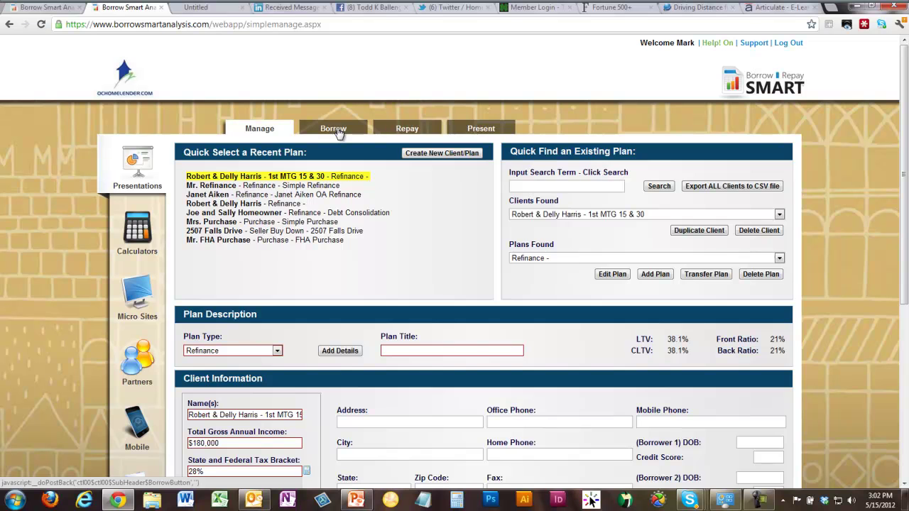
scroll(302, 247, "down", 5)
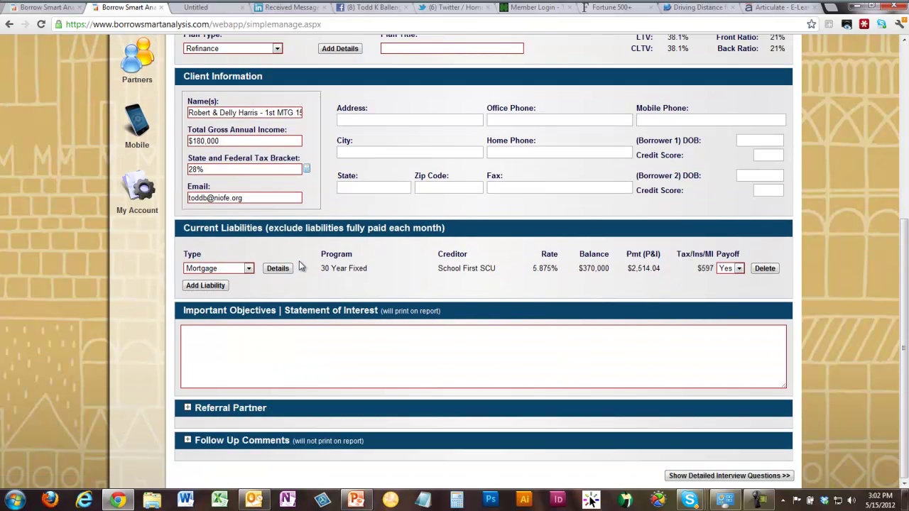
left_click(276, 269)
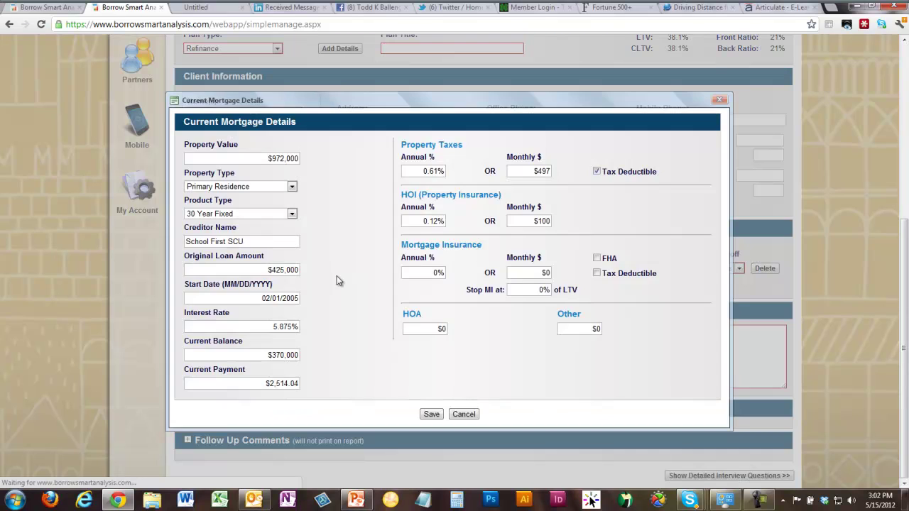
left_click(264, 383)
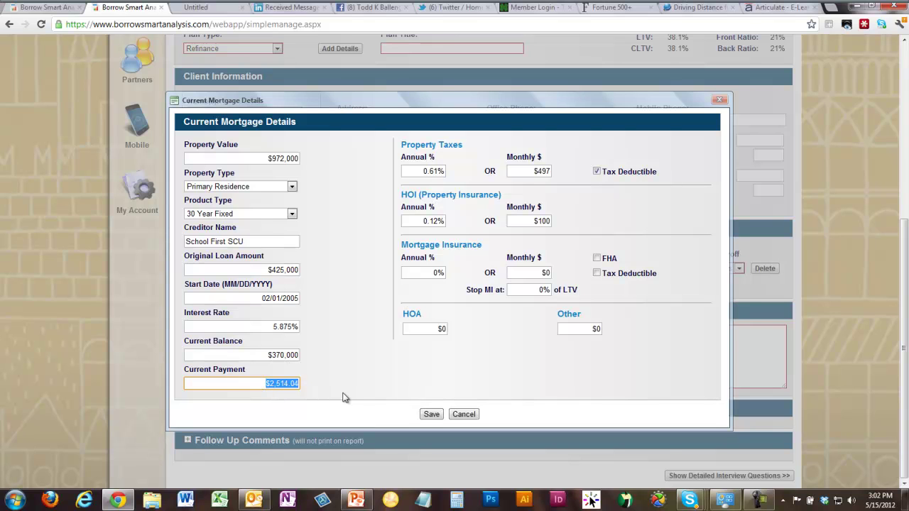
left_click(465, 415)
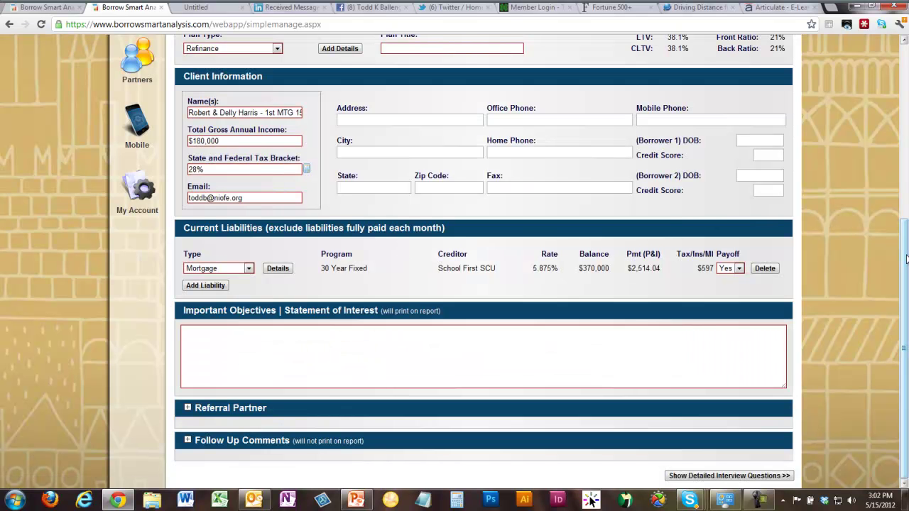
left_click_drag(907, 259, 902, 84)
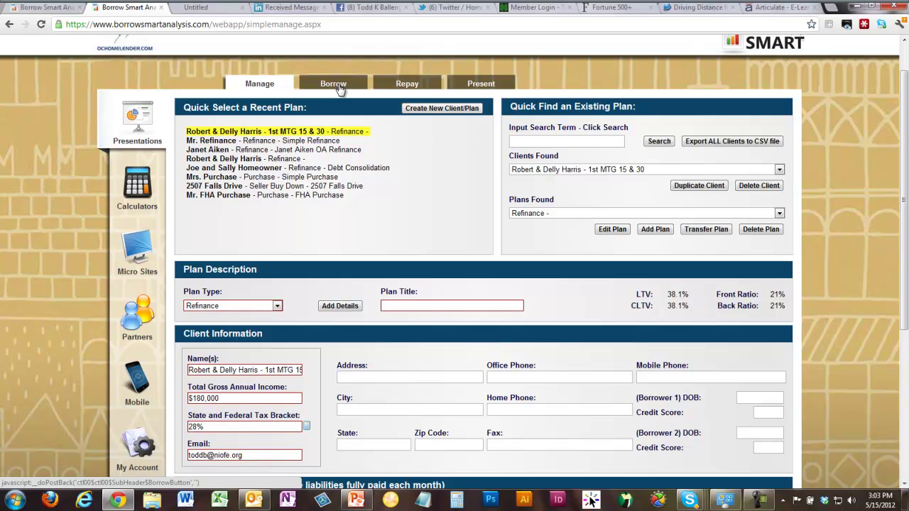
- Reload the plan, open and cancel the 2nd Mortgage Details, then reload to show the $230,000 equity line
left_click(42, 25)
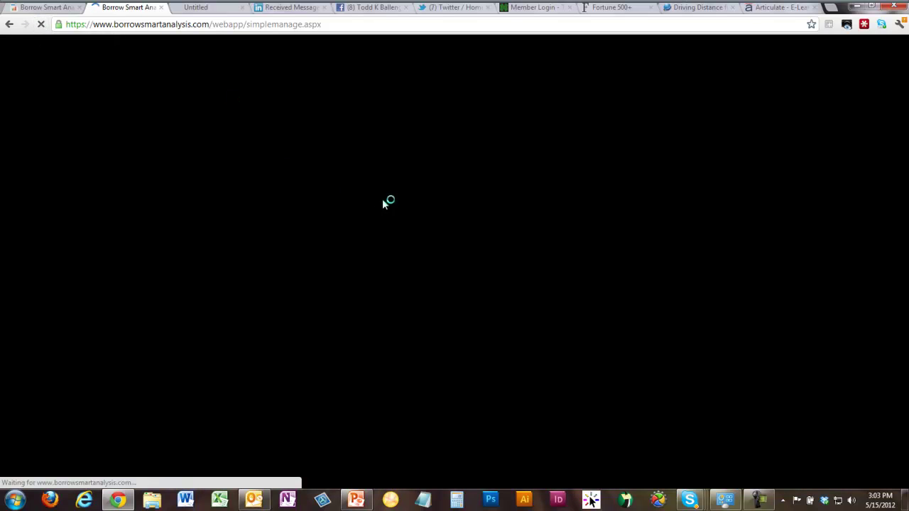
scroll(378, 212, "down", 2)
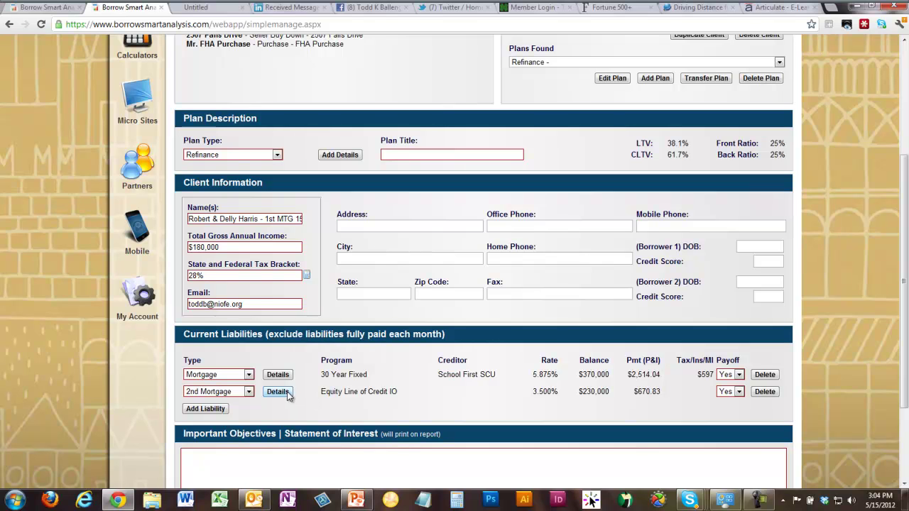
left_click(281, 391)
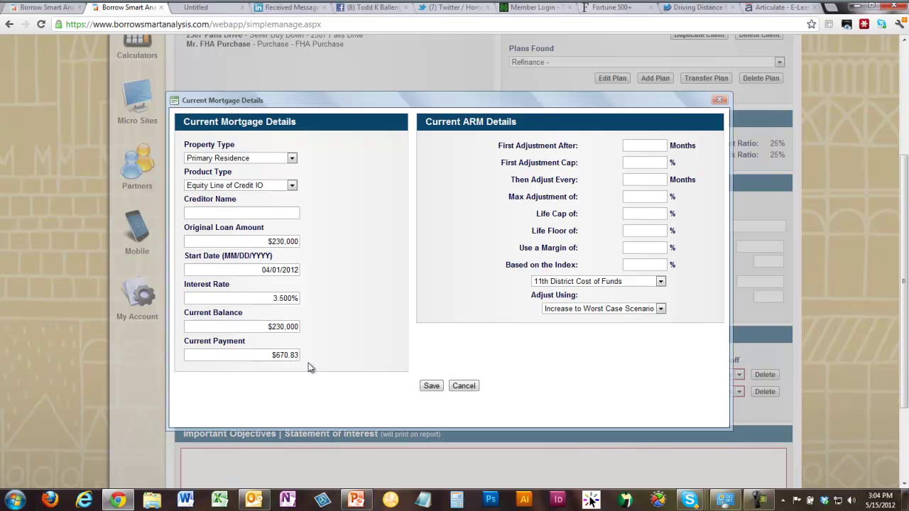
left_click(463, 386)
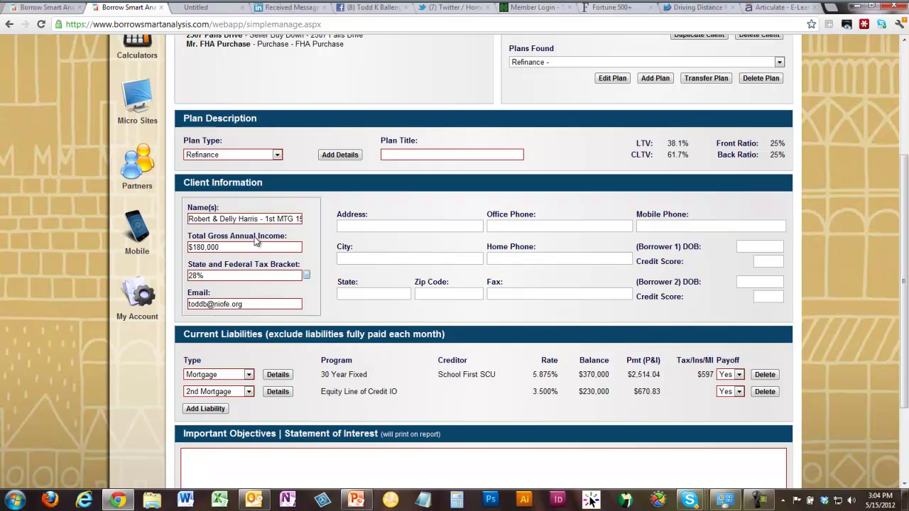
left_click(42, 24)
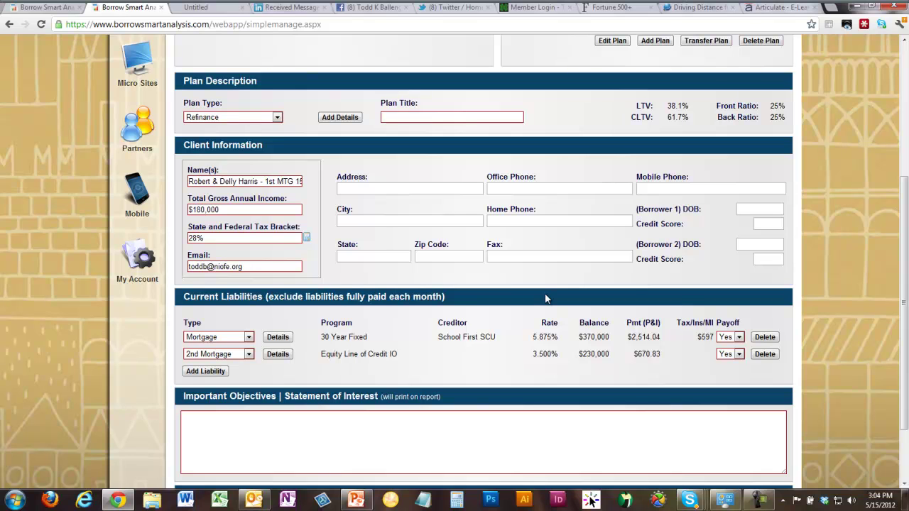
- Reload the plan and open the Borrow page showing $600,000 current liabilities at $5,111.04 monthly
left_click(41, 24)
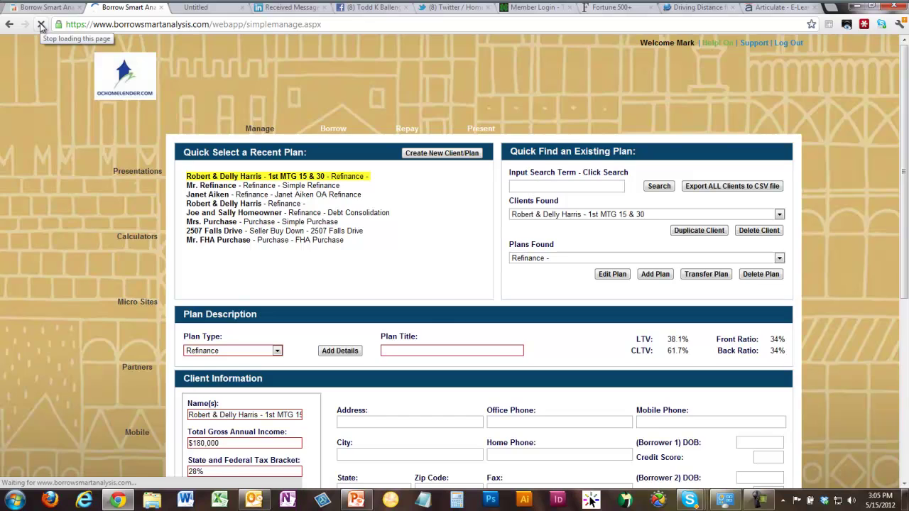
scroll(355, 213, "down", 4)
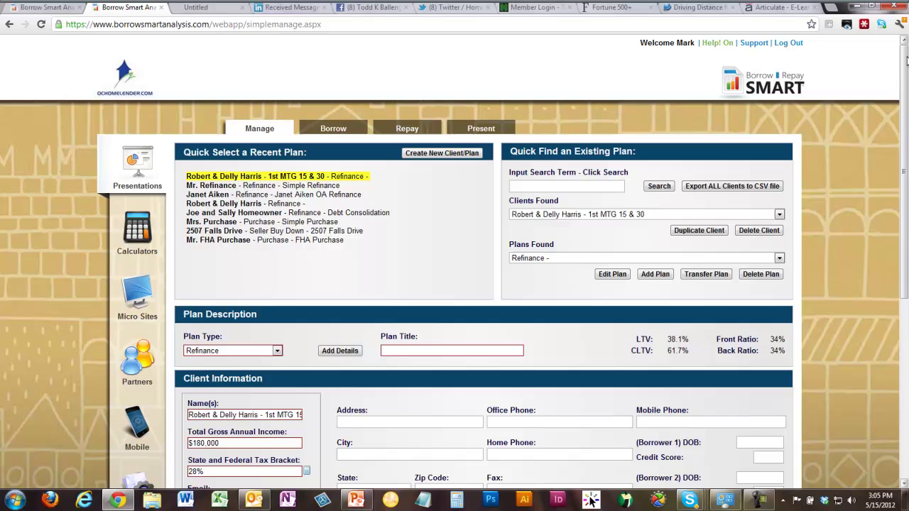
left_click(904, 43)
left_click(334, 132)
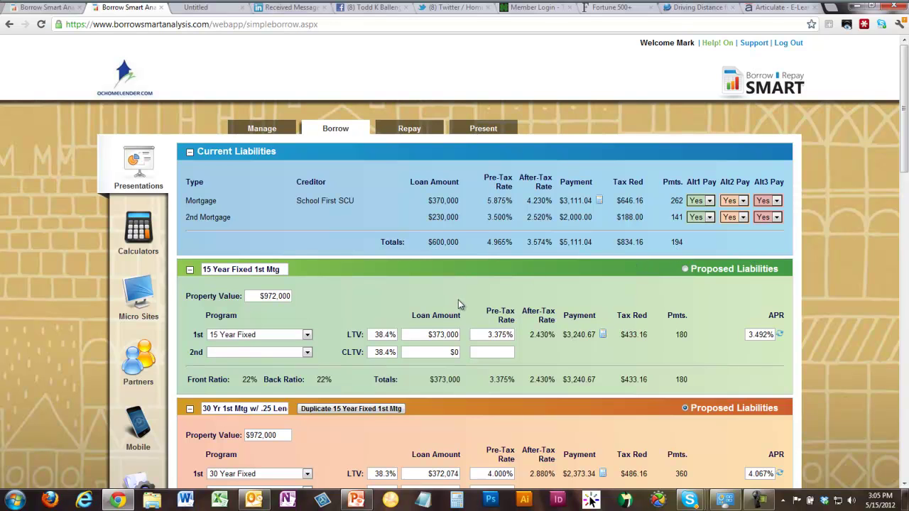
- Change the 15-year proposal's first loan amount to $600,000
scroll(458, 300, "down", 1)
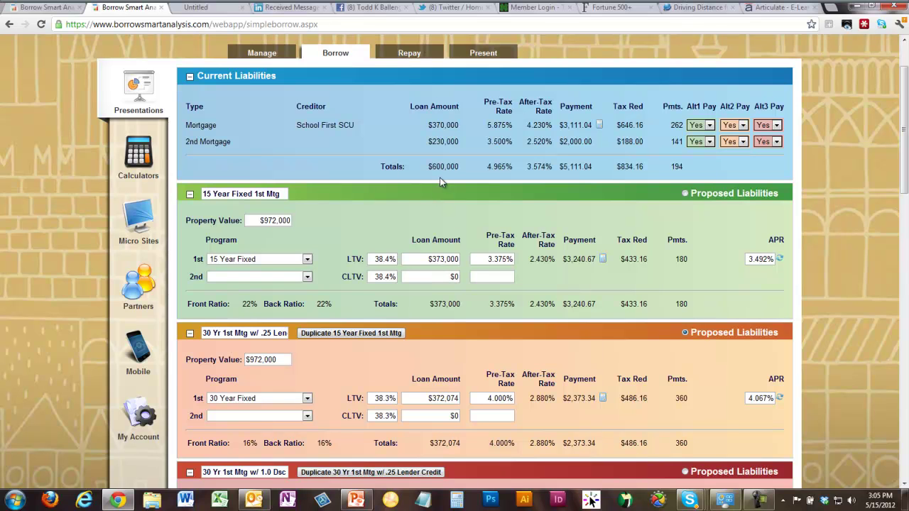
left_click(425, 260)
key("BackSpace")
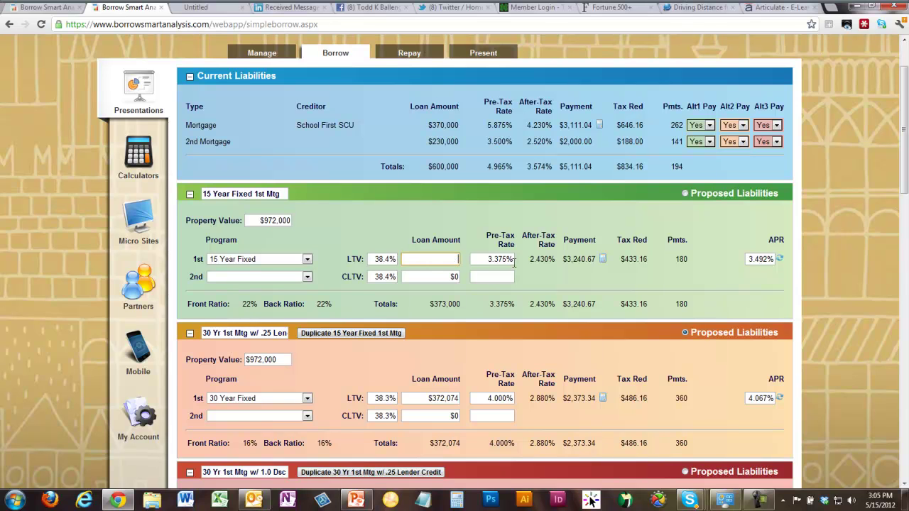
type("600000")
key("Tab")
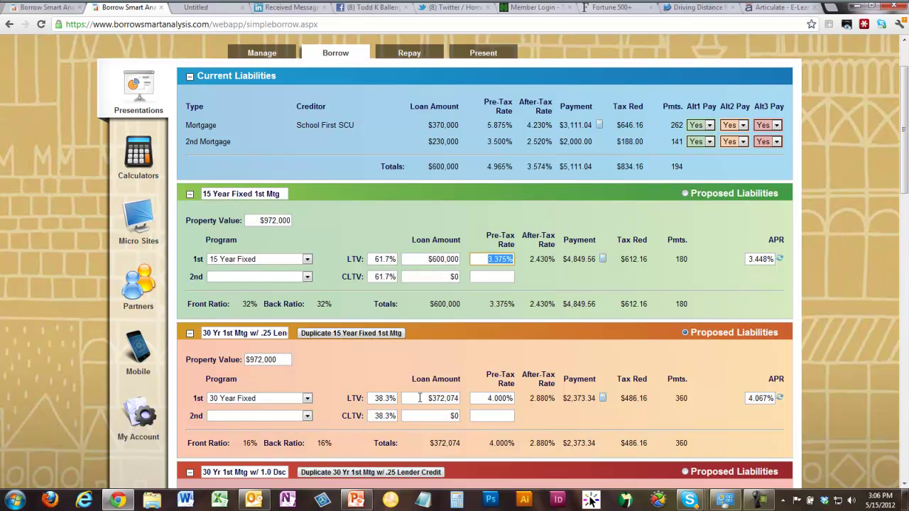
- Set the lender-credit and discount-point proposals' loan amounts to $600,000 as well
left_click(420, 398)
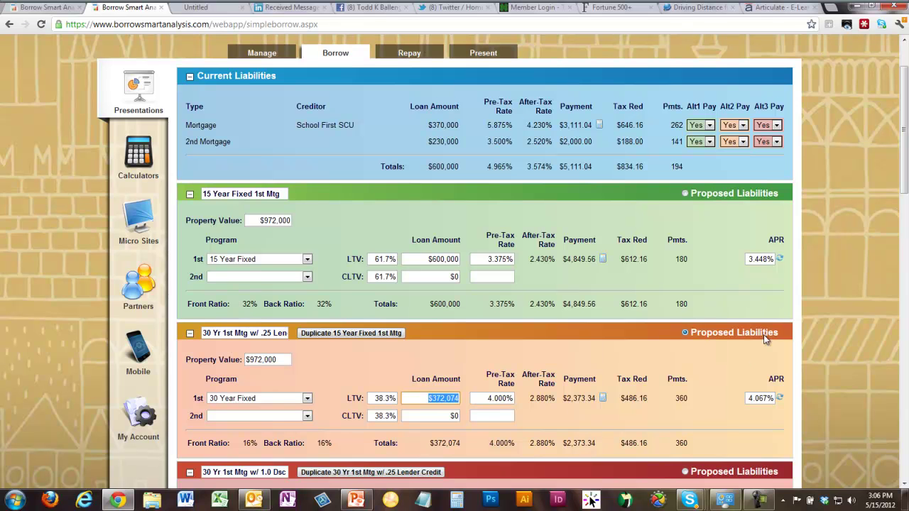
scroll(771, 334, "down", 4)
scroll(777, 324, "down", 2)
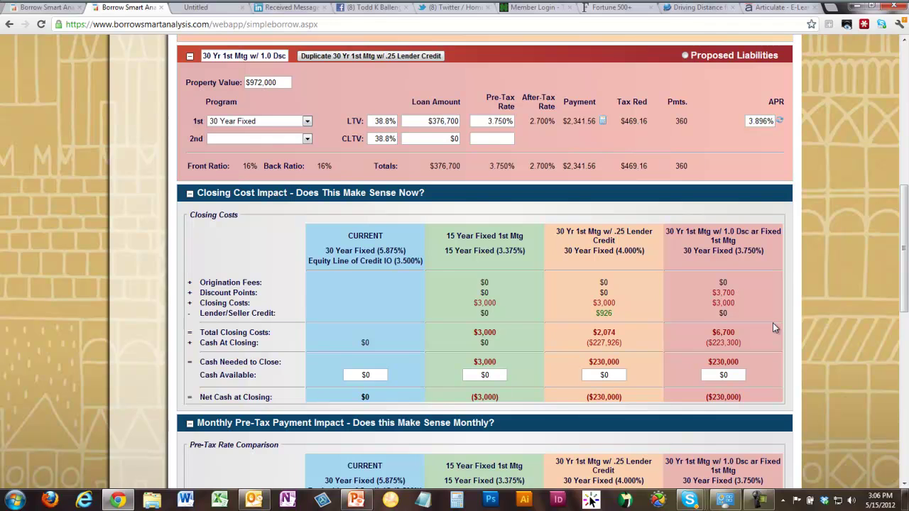
scroll(773, 327, "up", 1)
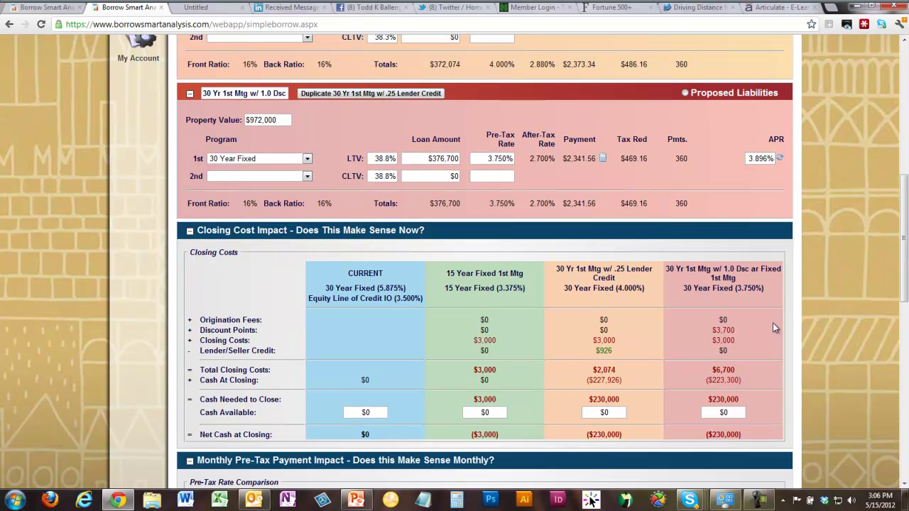
scroll(773, 323, "up", 3)
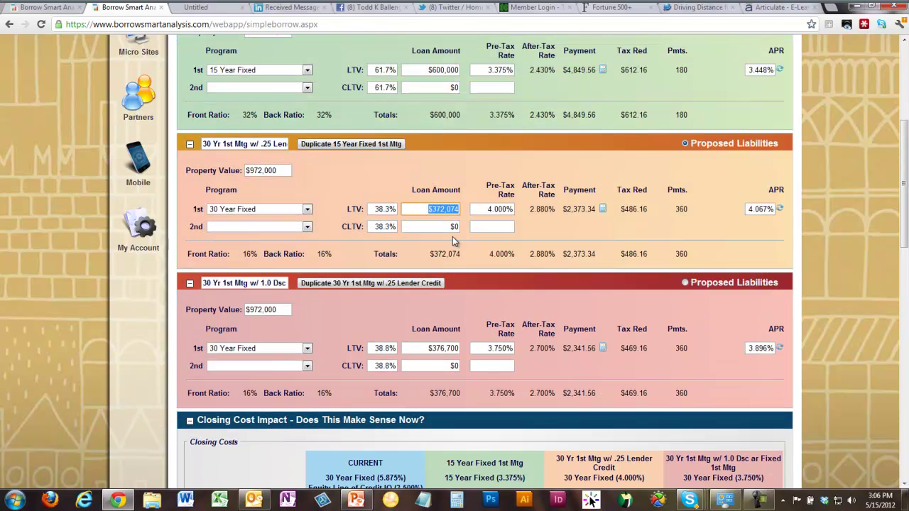
type("600,000")
key("Tab")
left_click(426, 346)
type("600,000")
key("Tab")
- Review the Closing Cost, Monthly Payment and Future Wealth tables with payments fixed at $5,111.04
scroll(540, 166, "up", 3)
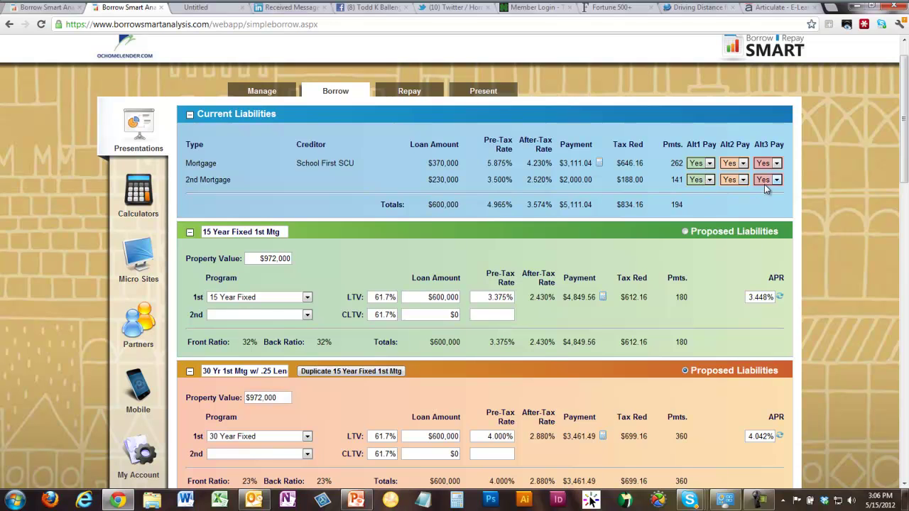
scroll(577, 249, "down", 1)
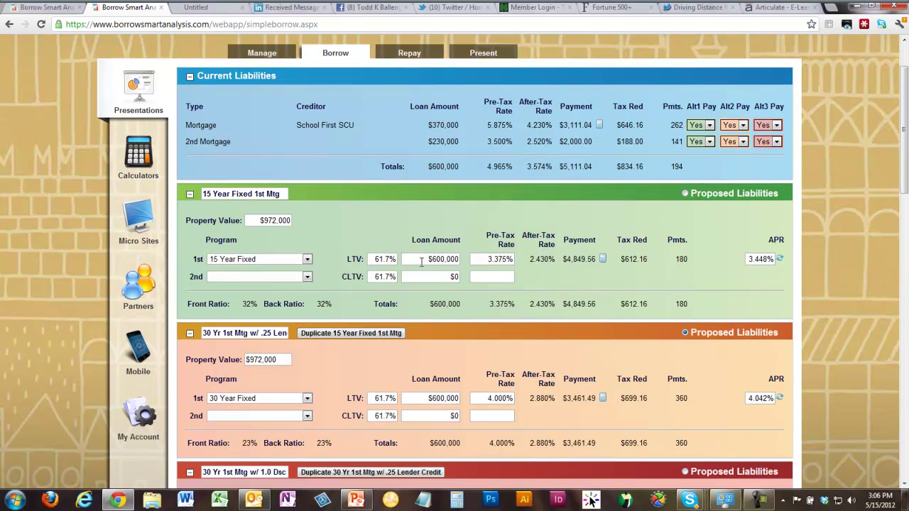
scroll(499, 325, "down", 5)
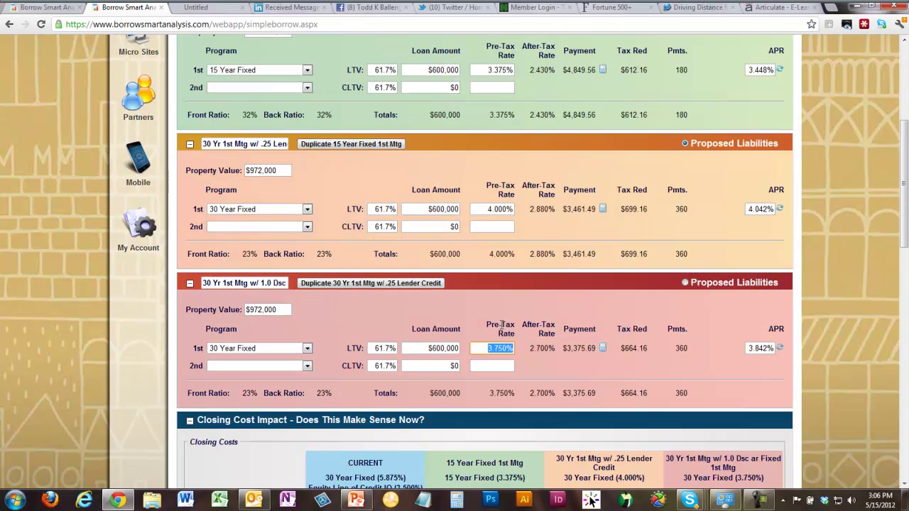
scroll(505, 340, "down", 2)
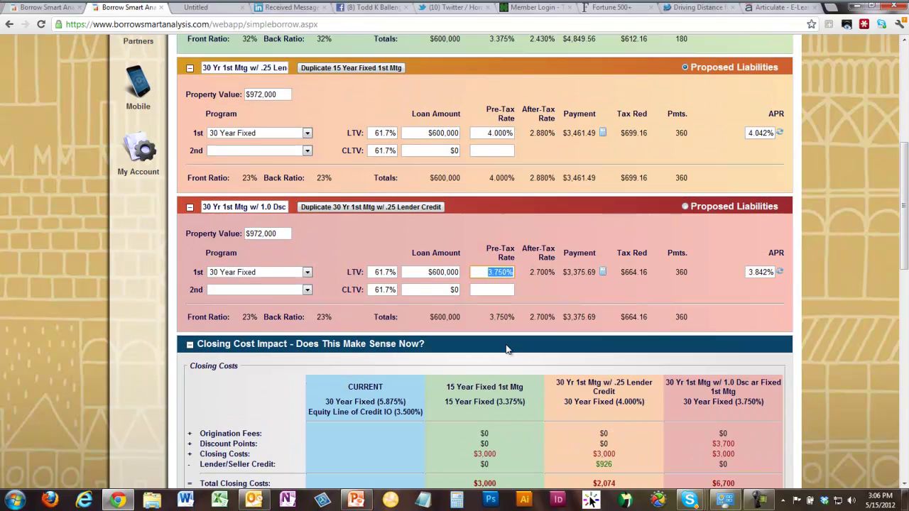
scroll(508, 357, "down", 10)
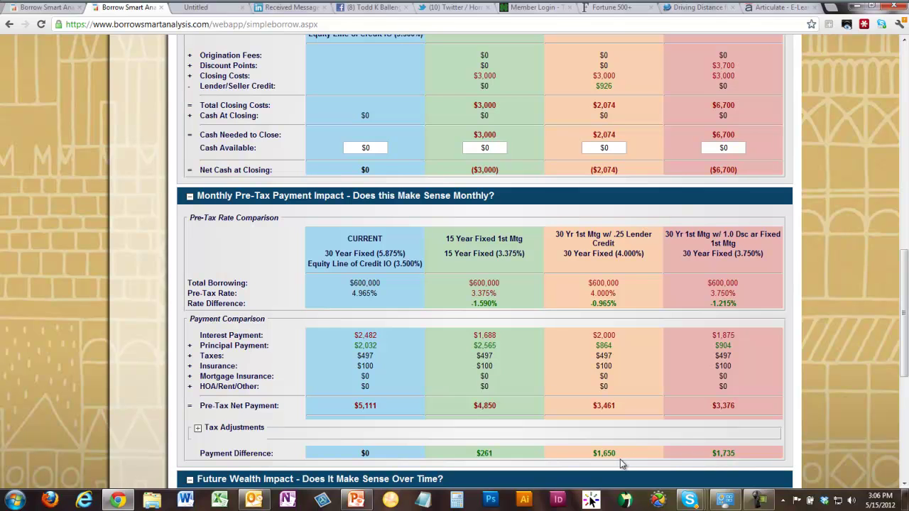
scroll(622, 462, "down", 4)
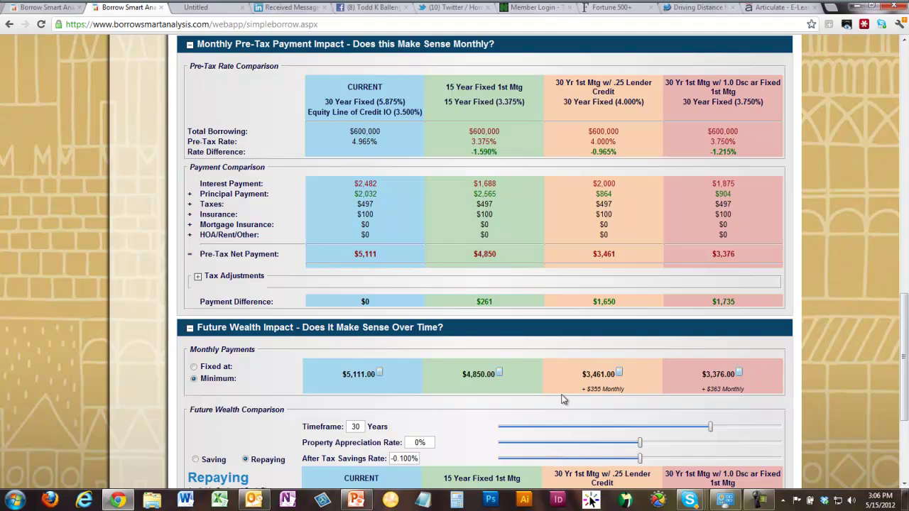
scroll(565, 402, "down", 2)
scroll(566, 405, "down", 3)
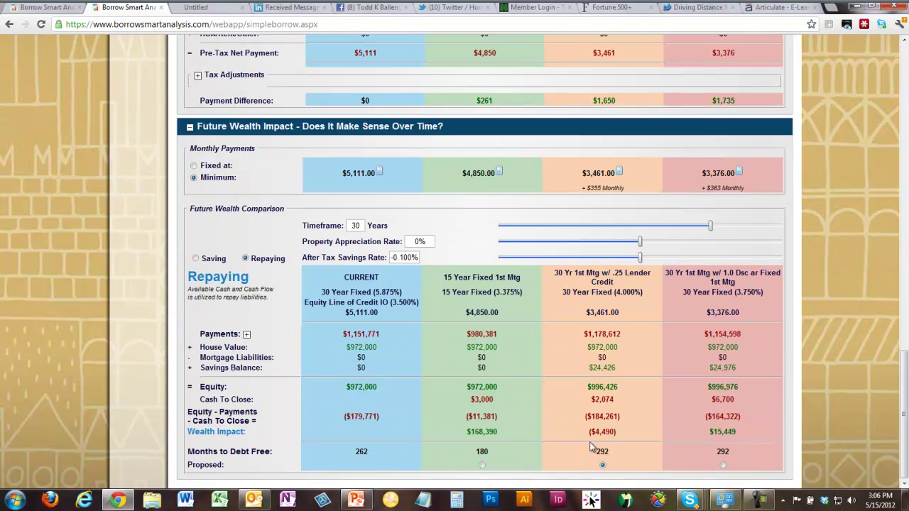
left_click(194, 166)
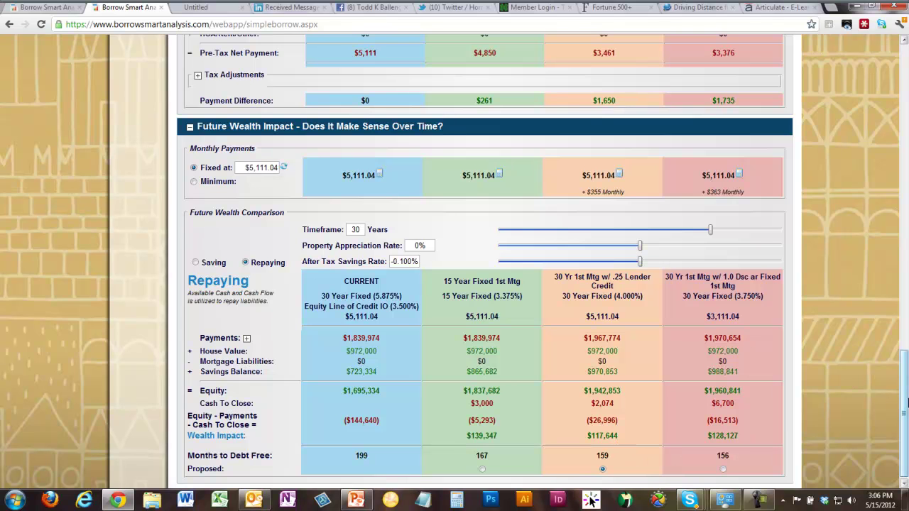
left_click_drag(906, 404, 906, 90)
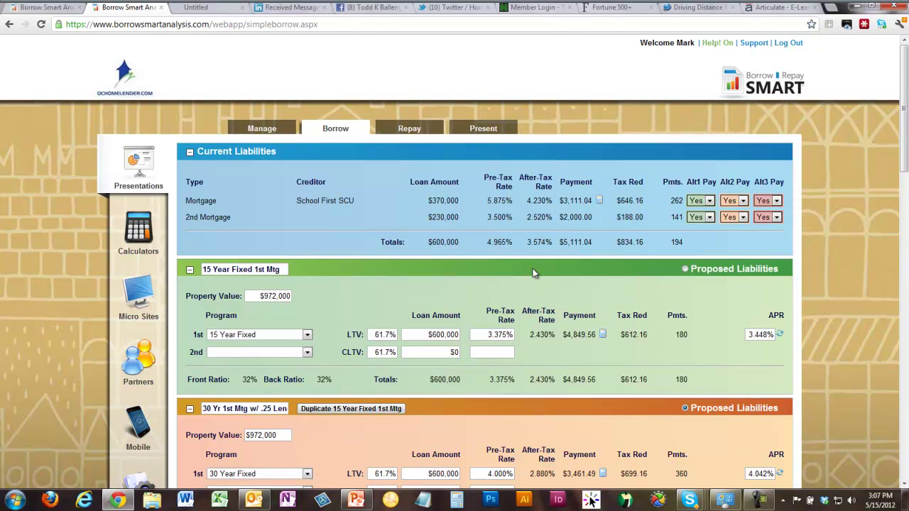
- Keep the second mortgage in the 15-year proposal and cut its first loan to $370,000
scroll(526, 277, "down", 1)
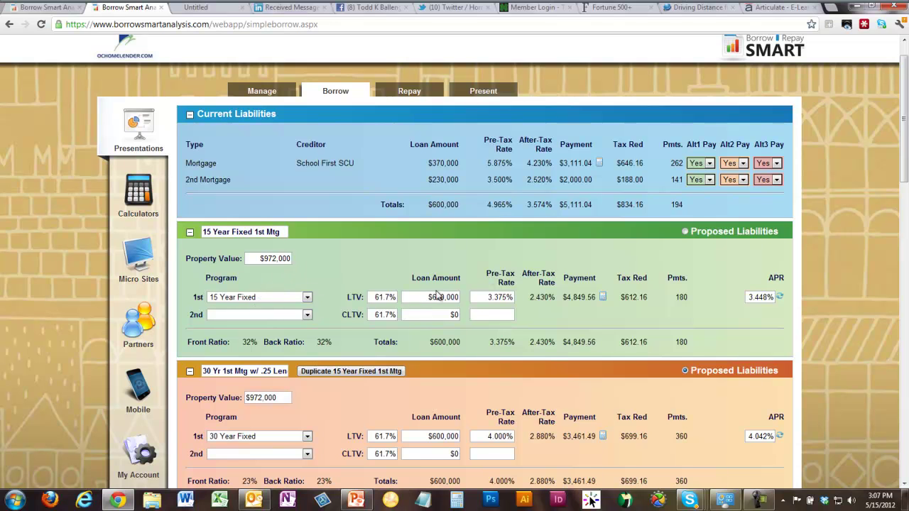
scroll(467, 277, "down", 2)
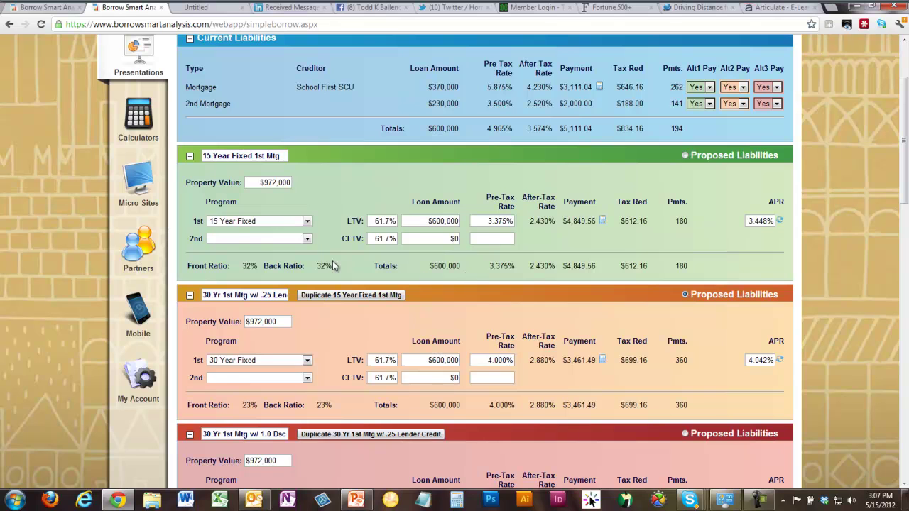
left_click(711, 105)
left_click(695, 125)
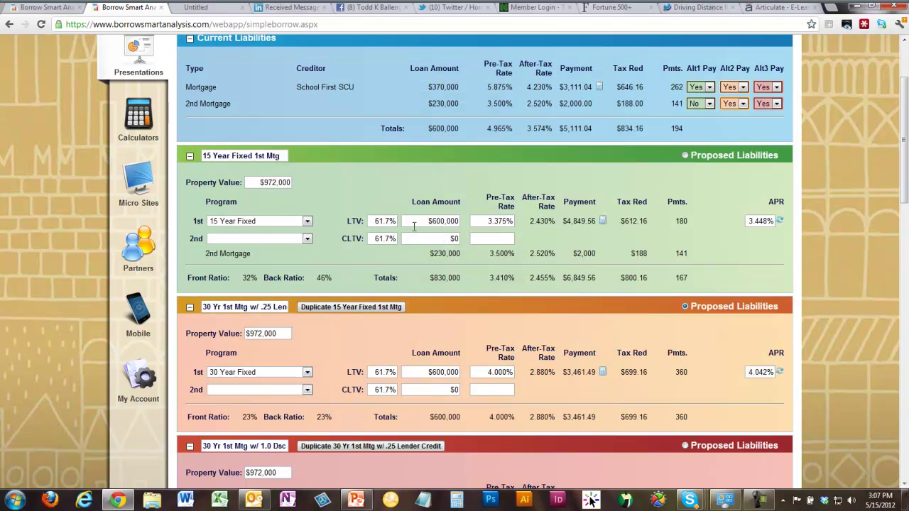
left_click(423, 224)
type("370000")
key("Tab")
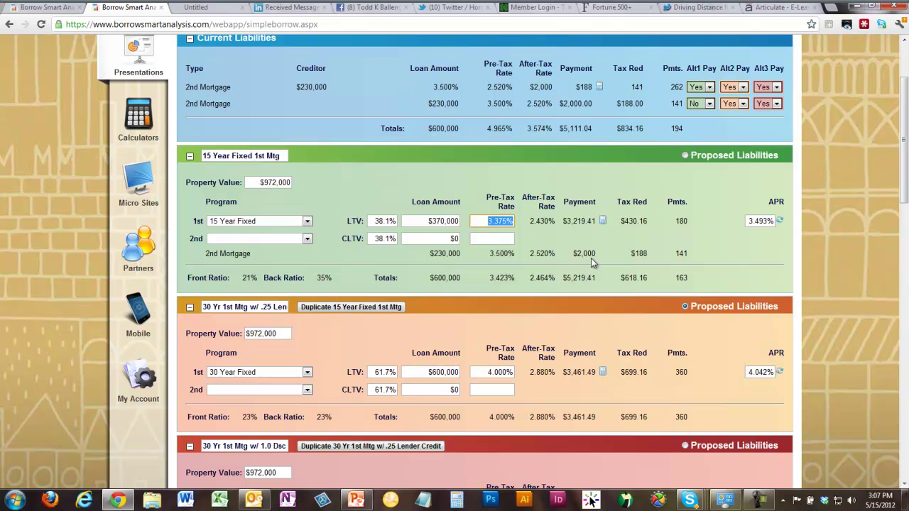
- Keep the second mortgage in the lender-credit and discount-point proposals too
left_click(742, 104)
left_click(737, 120)
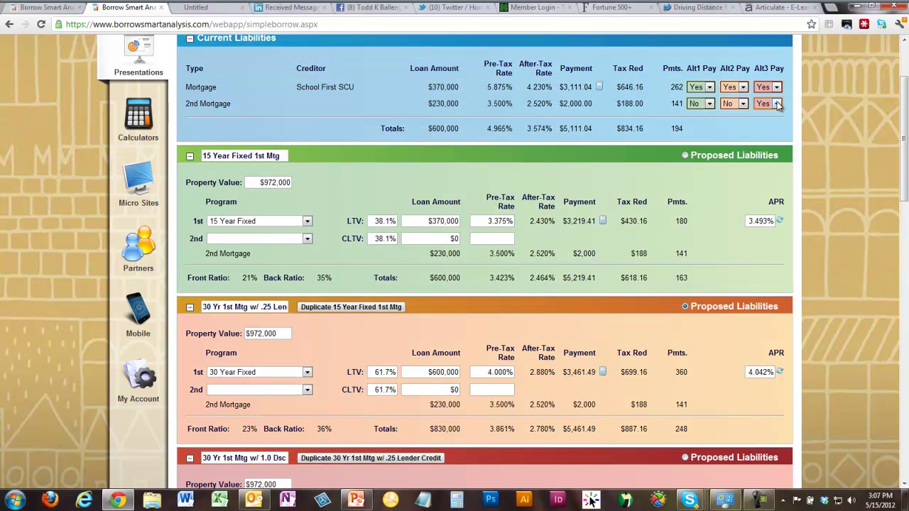
left_click(778, 105)
left_click(776, 126)
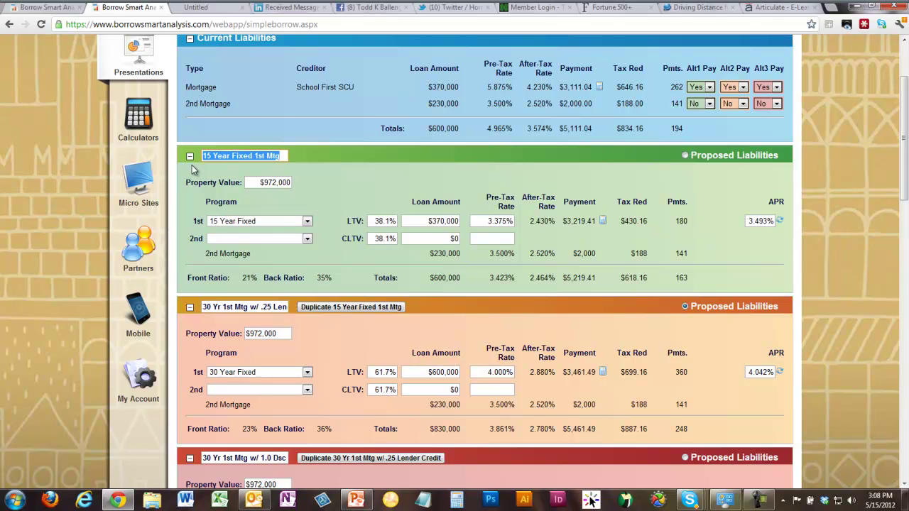
left_click(905, 61)
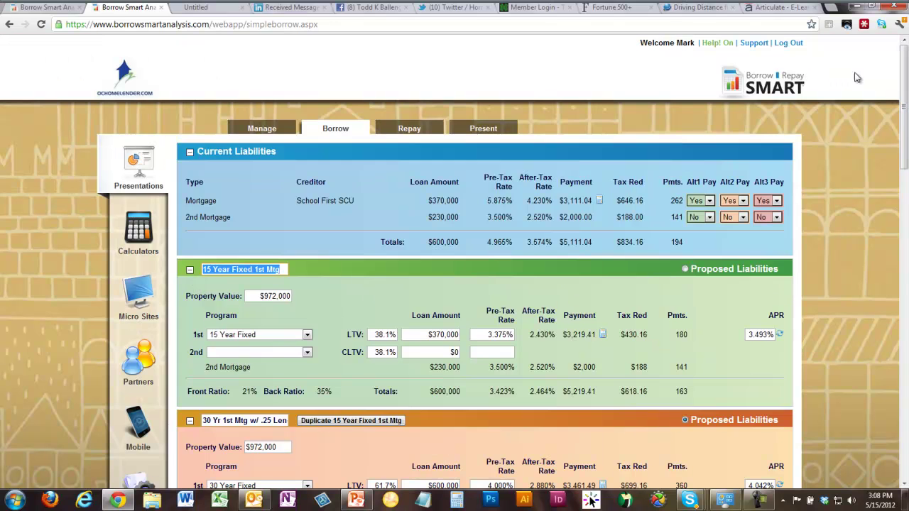
- Duplicate the client and open the copied client's plan
left_click(263, 131)
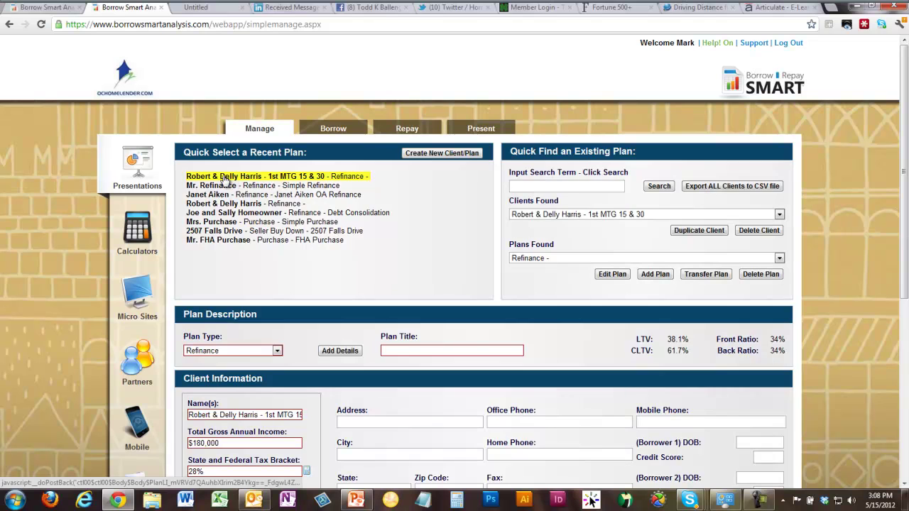
left_click(713, 231)
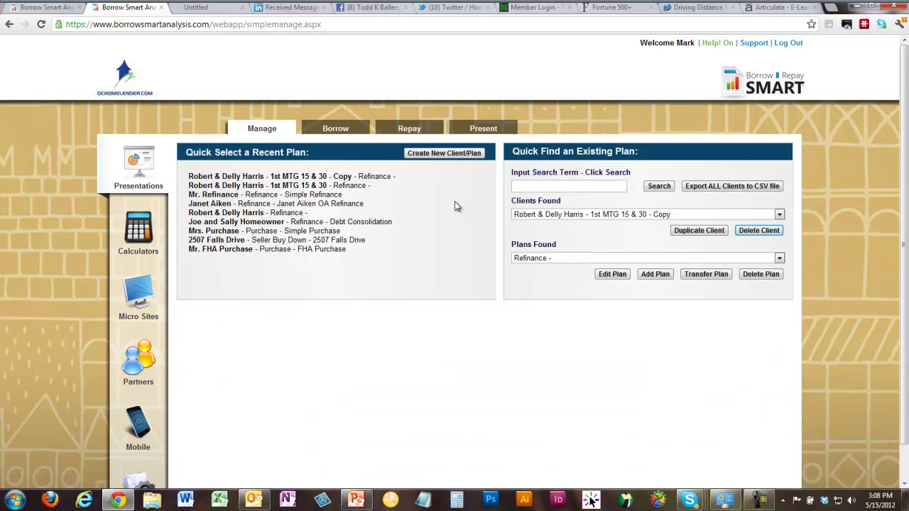
left_click(341, 178)
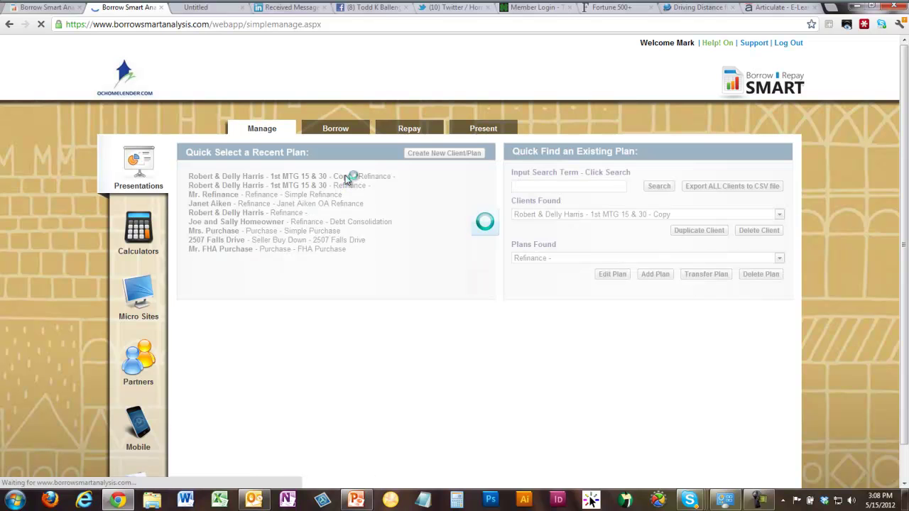
- Title the copied plan 'Sample Plan' and return to the Borrow analysis
left_click(416, 351)
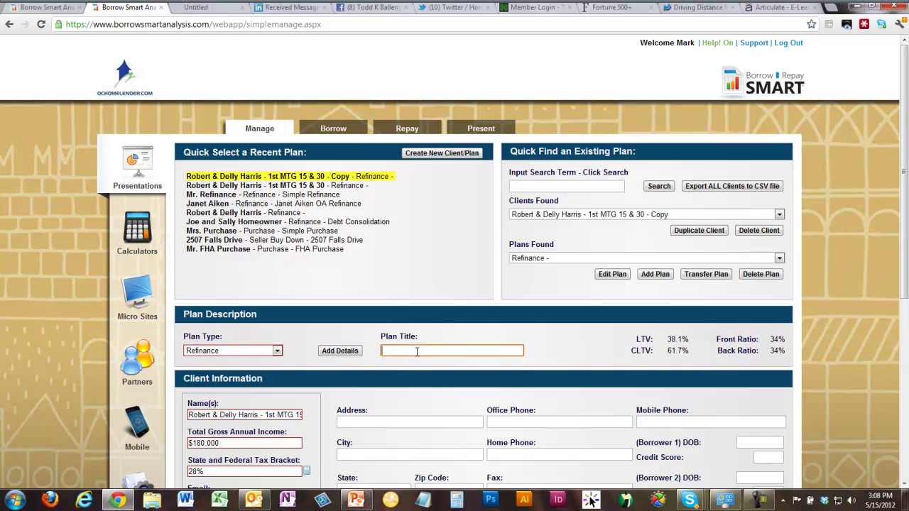
type("Sample Pl")
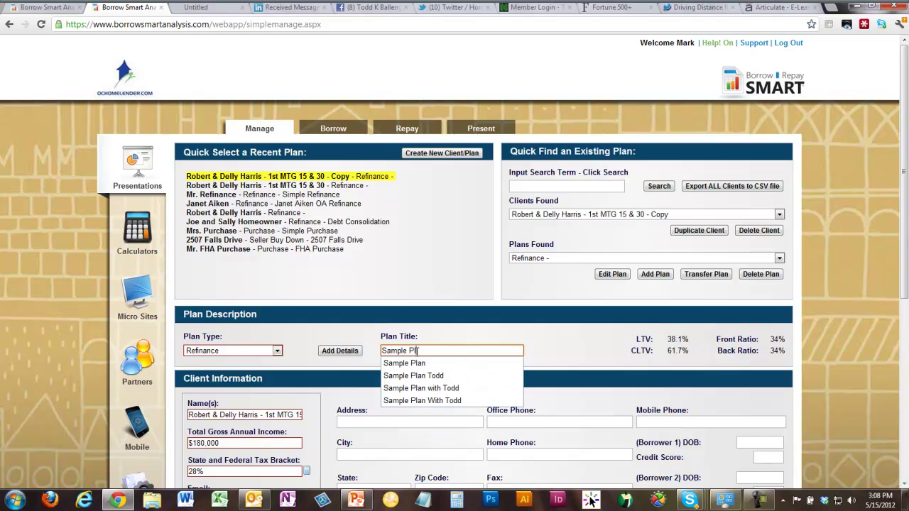
left_click(418, 362)
scroll(417, 357, "down", 4)
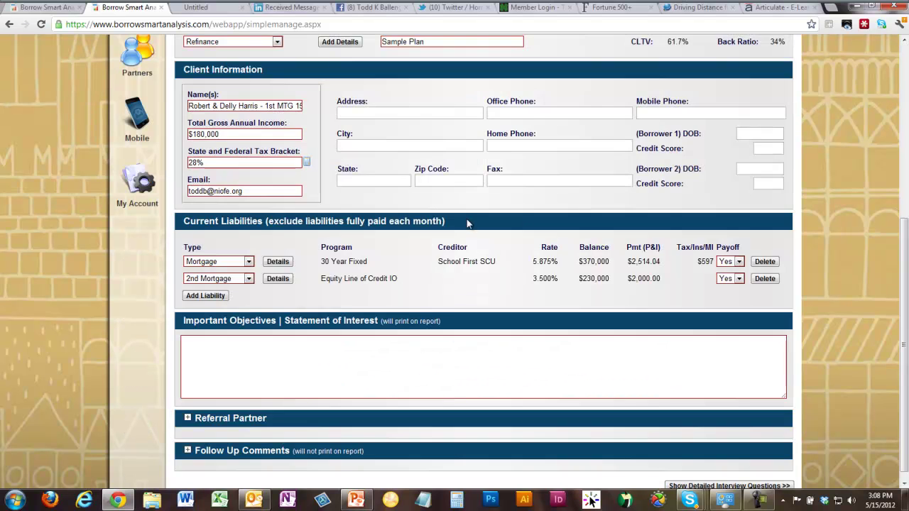
scroll(446, 301, "up", 1)
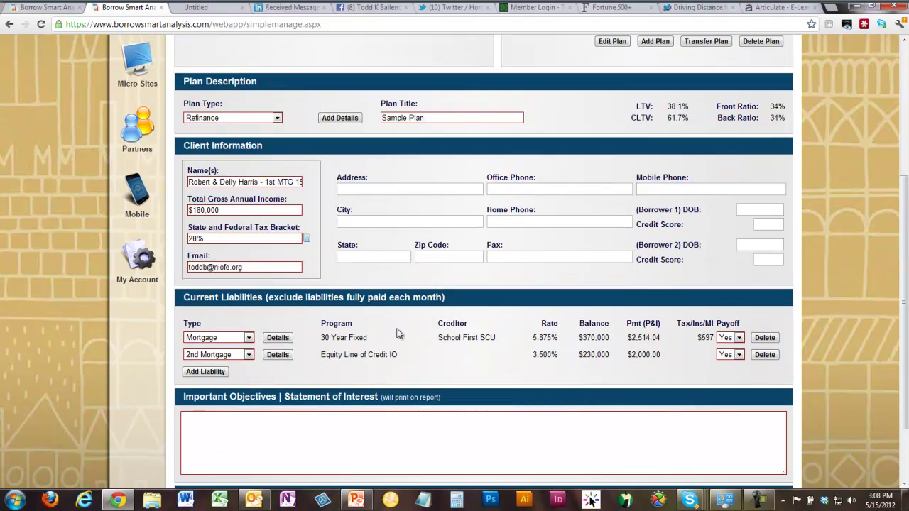
scroll(390, 350, "up", 3)
left_click(333, 130)
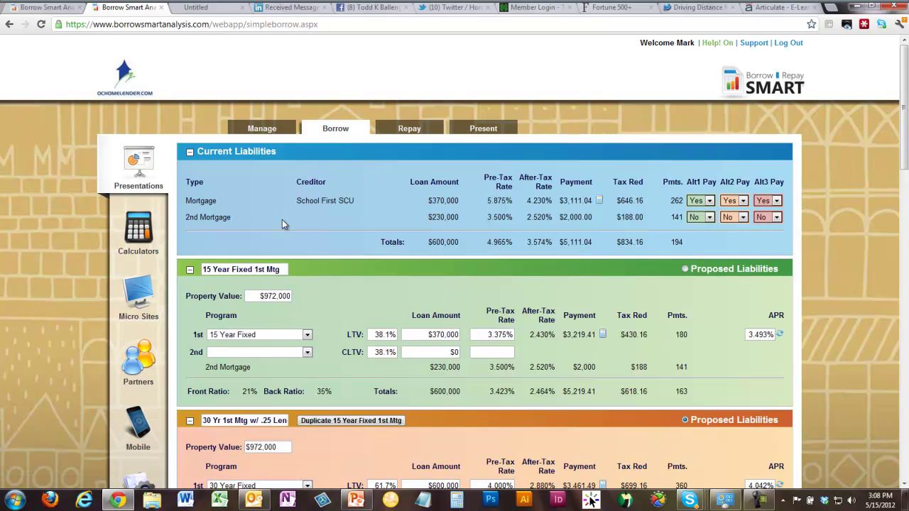
- Rename the first proposal 'Consolidate to 30' with a 30 Year Fixed program
triple_click(203, 270)
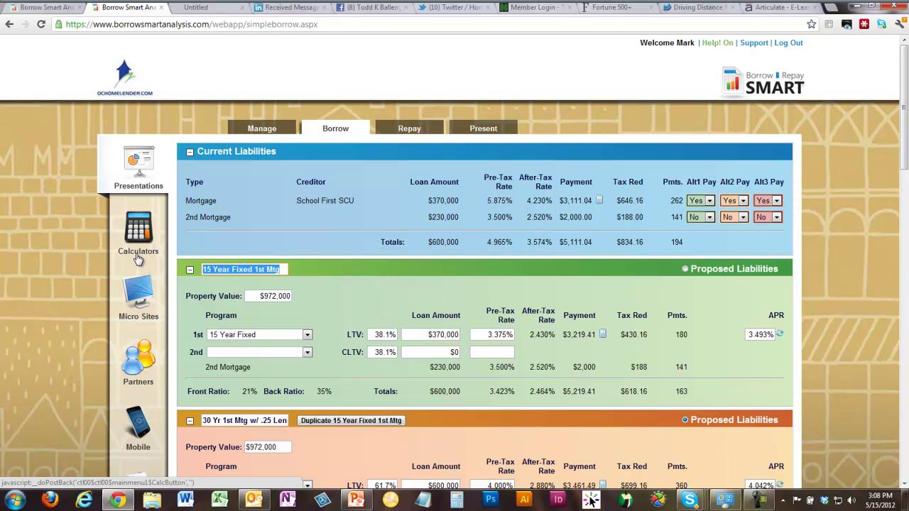
type("Consolidate to 30")
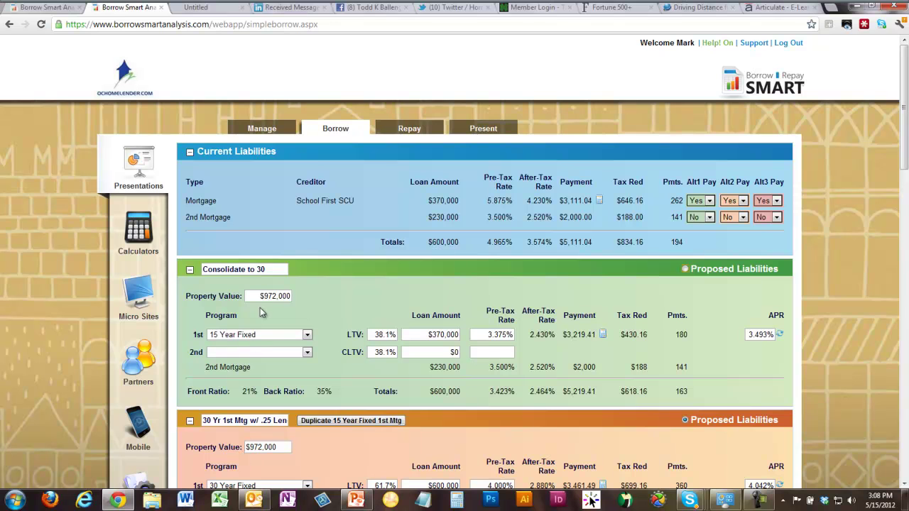
left_click(256, 334)
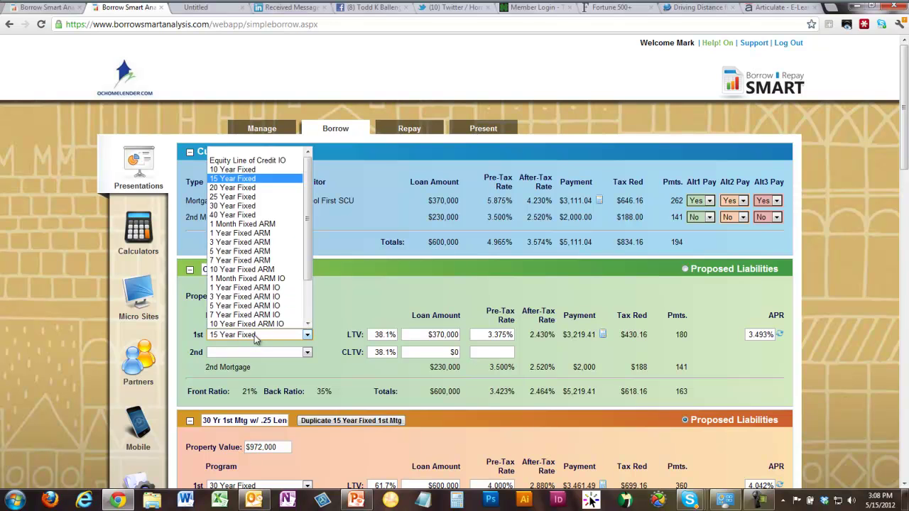
left_click(232, 205)
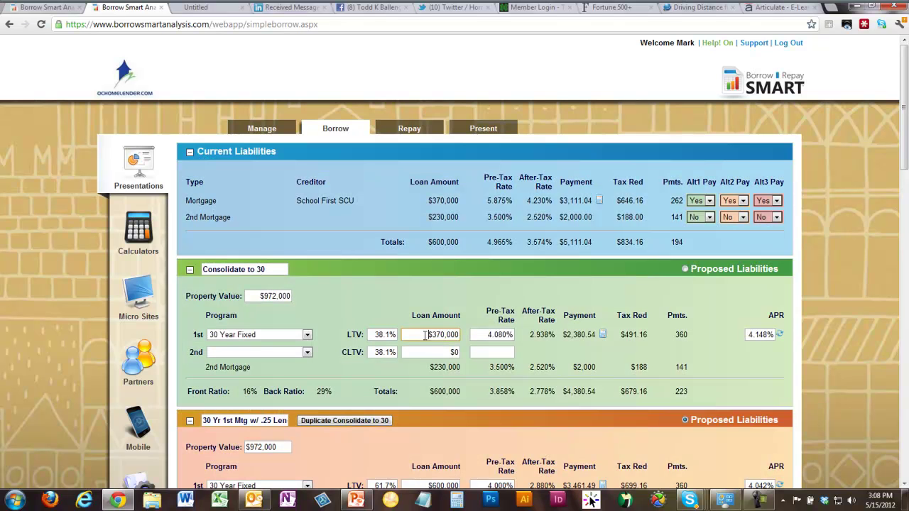
- Give its first mortgage a $605,000 loan amount at a 4.000% rate
left_click(428, 335)
type("605000")
left_click(488, 334)
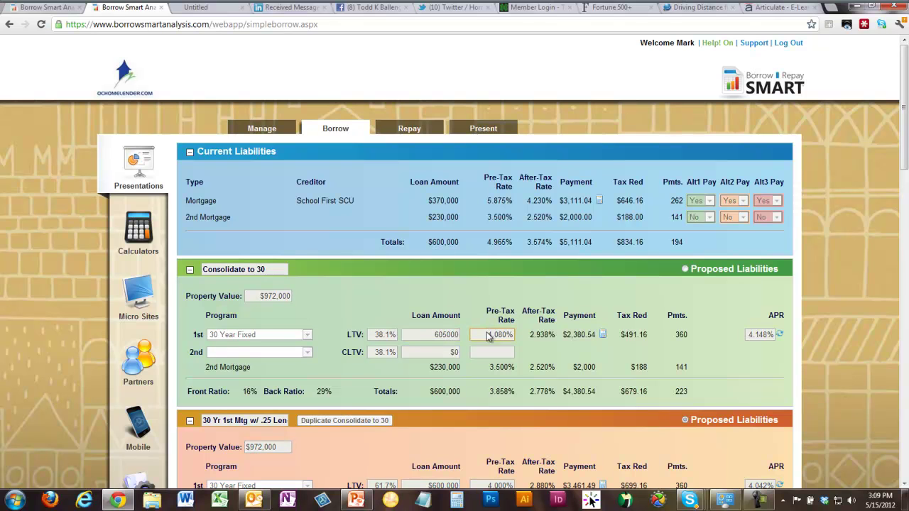
type("4")
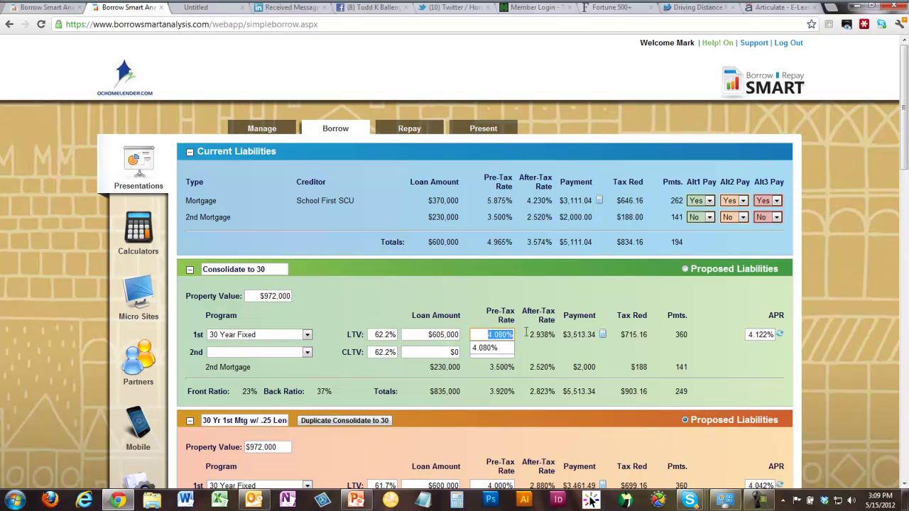
left_click(532, 331)
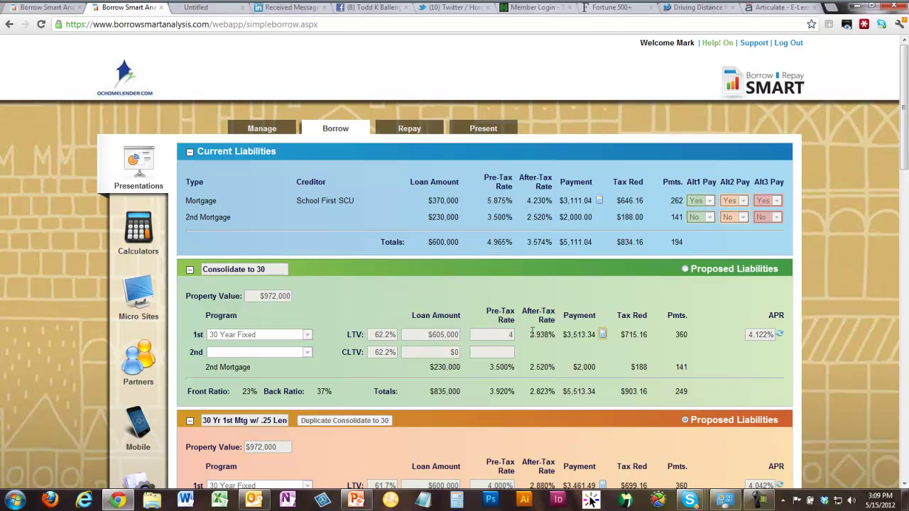
scroll(717, 327, "down", 1)
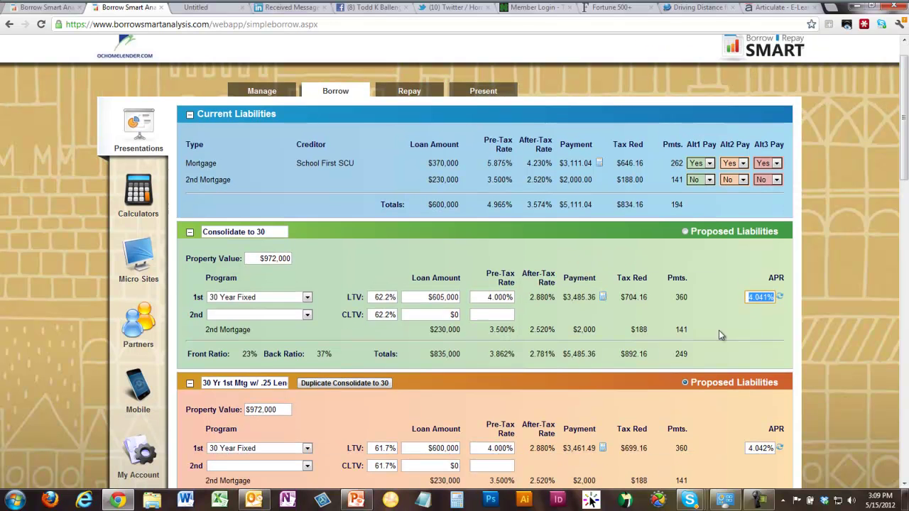
- Have the Consolidate to 30 proposal pay off the second mortgage
left_click(705, 181)
left_click(699, 190)
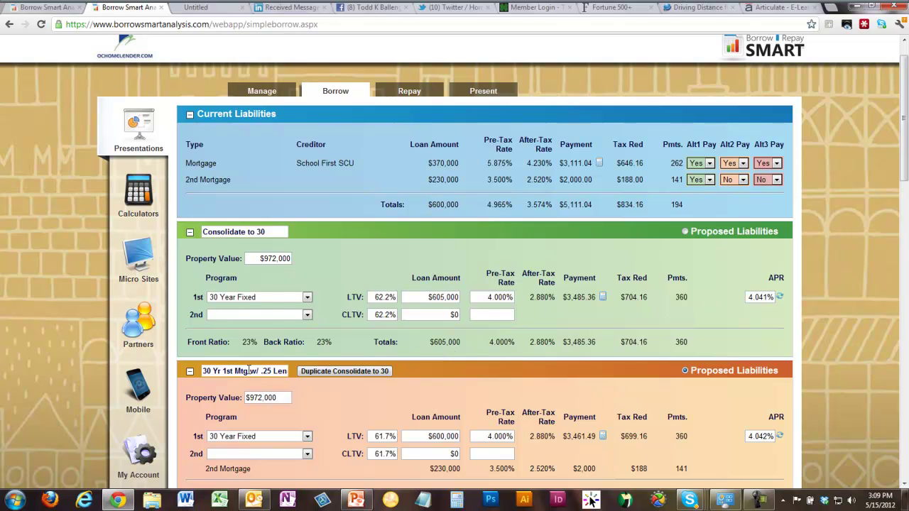
scroll(248, 369, "down", 1)
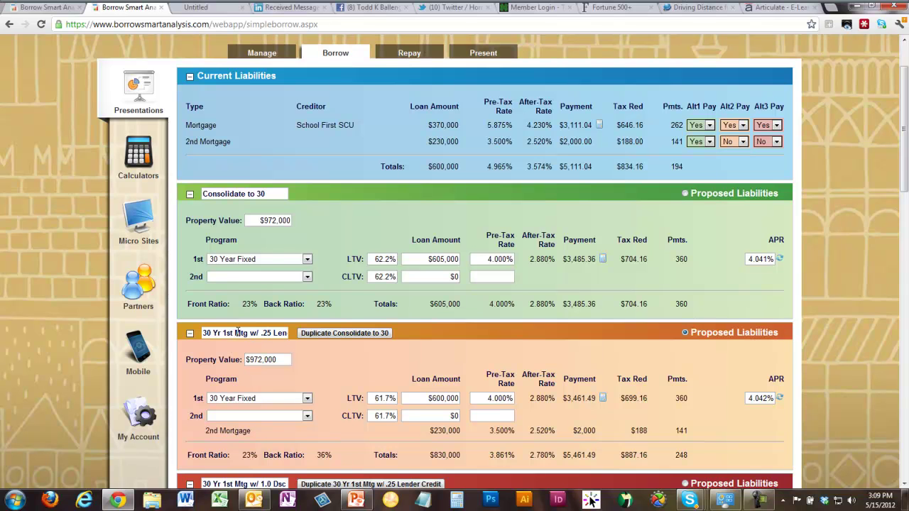
- Rename the second proposal '30 Yr 1st Mtg Keep Second' and collapse the third proposal
left_click_drag(250, 333, 317, 339)
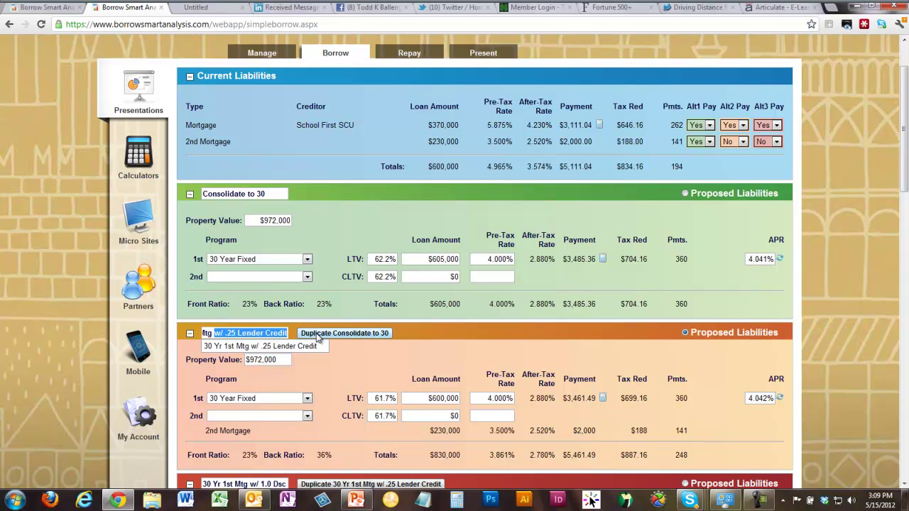
type("Keep Secon")
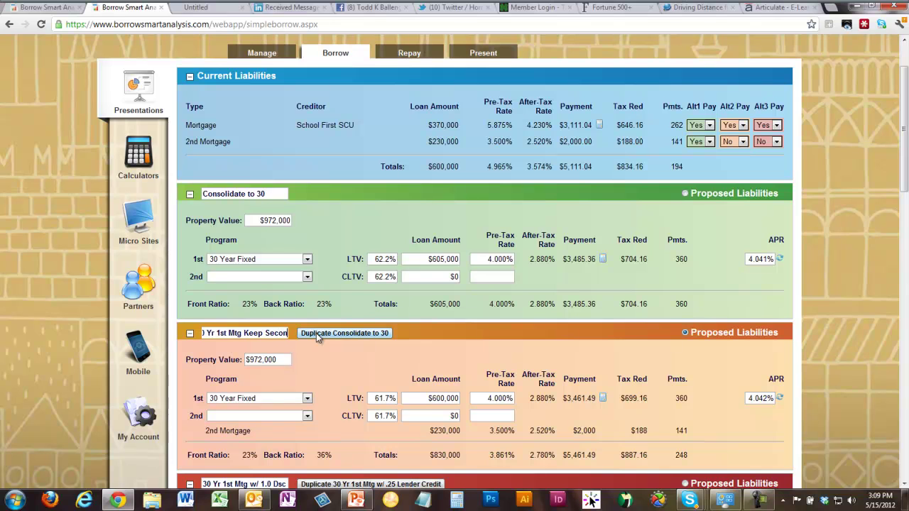
type("d")
key("Return")
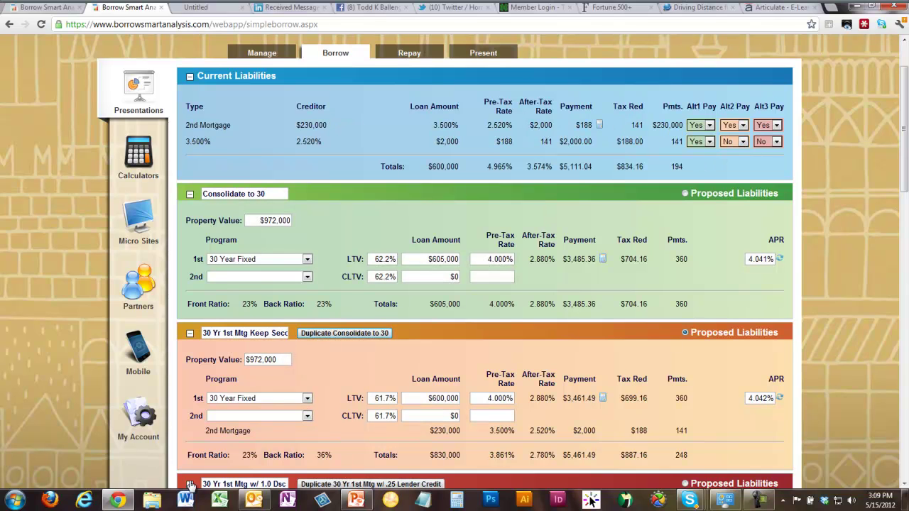
scroll(199, 444, "down", 1)
left_click(189, 447)
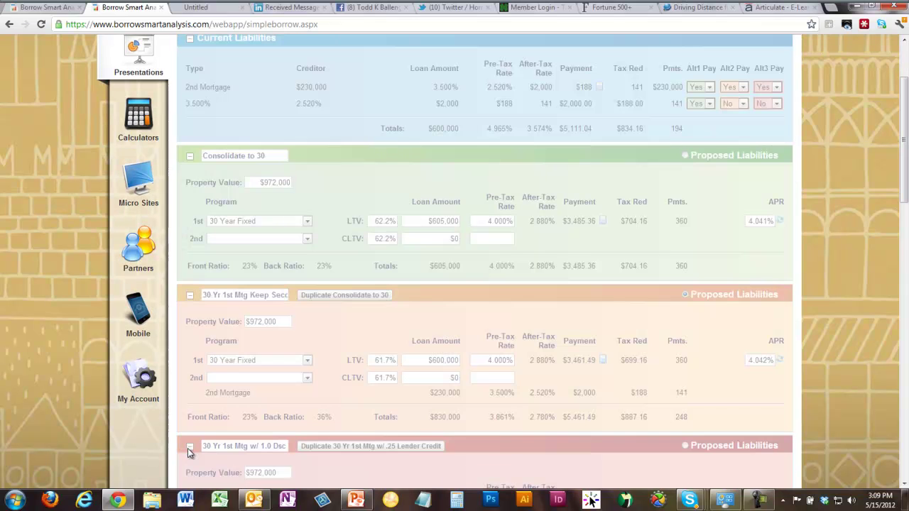
scroll(557, 249, "down", 3)
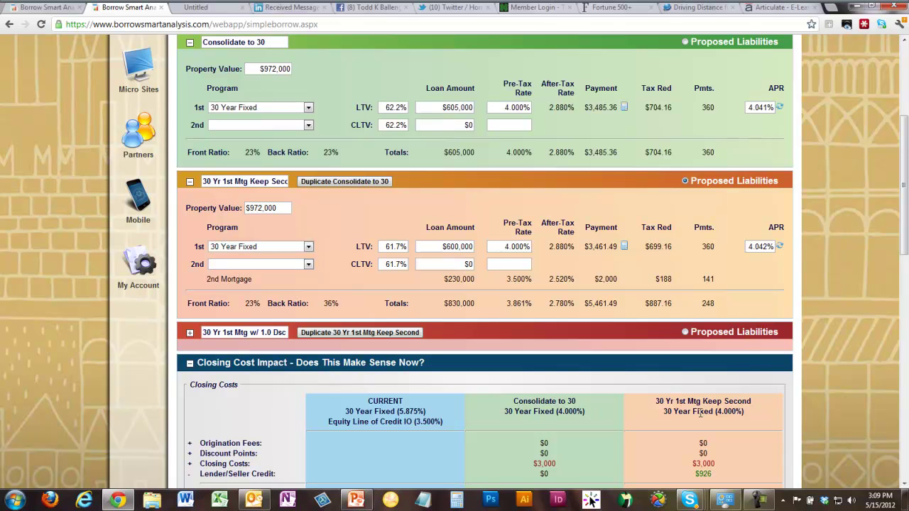
scroll(526, 320, "up", 3)
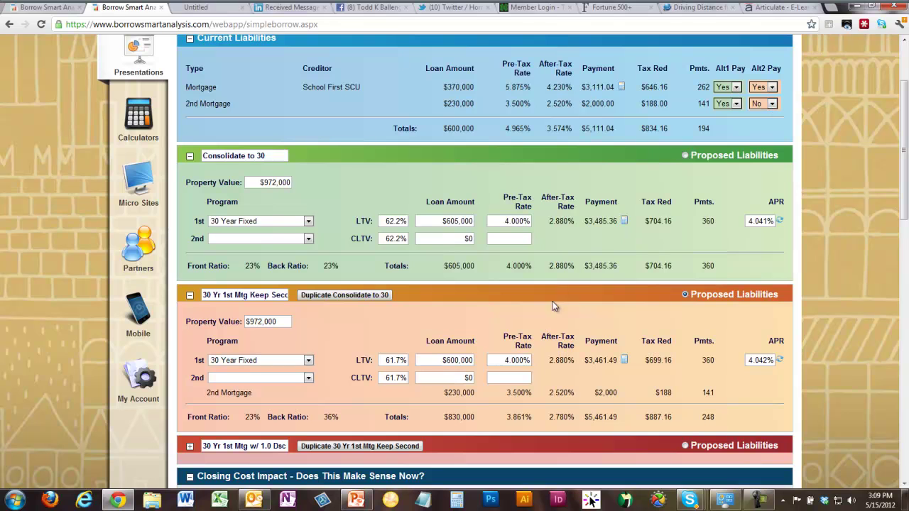
- Set the Keep Second first mortgage to $375,000, giving a $2,387.31 payment
left_click(443, 360)
type("370000")
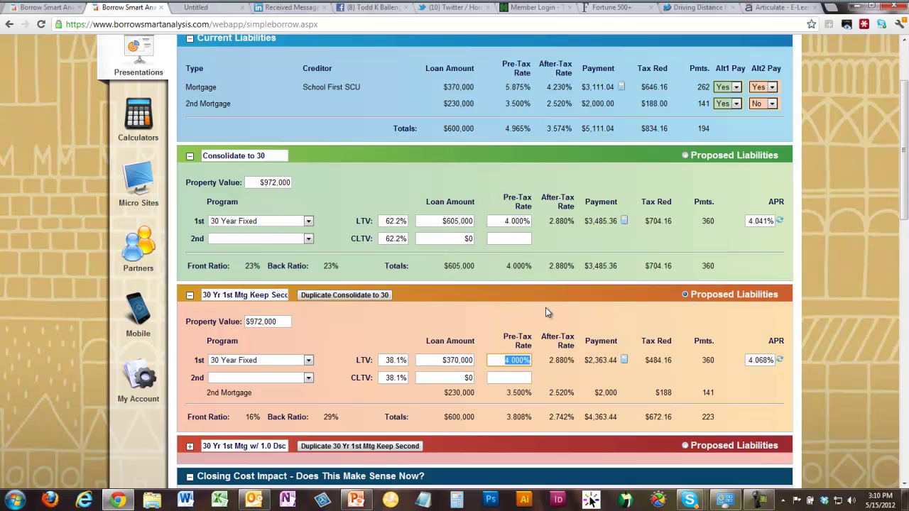
scroll(736, 306, "down", 3)
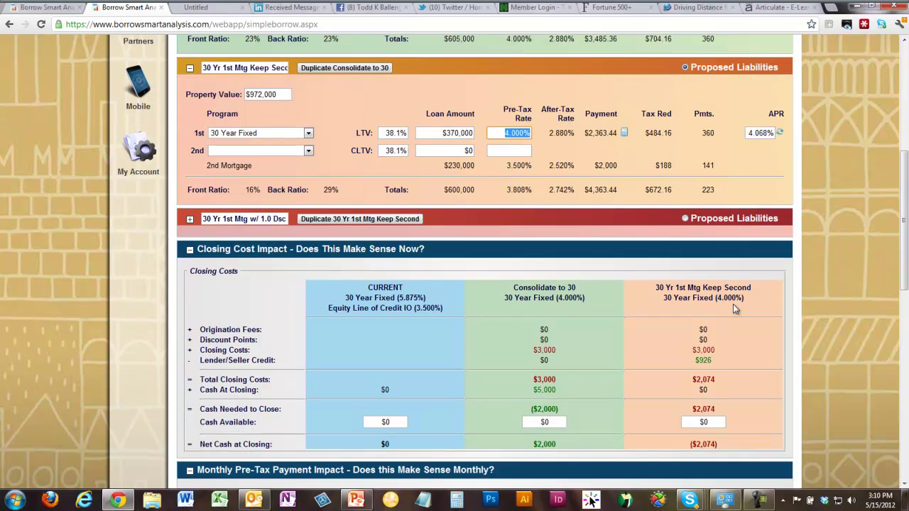
scroll(692, 324, "up", 3)
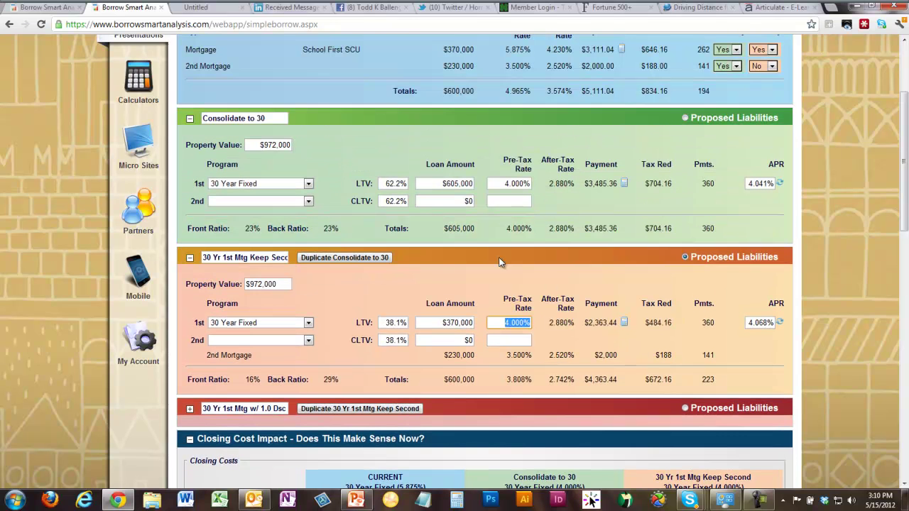
left_click(434, 325)
type("375000")
key("Tab")
scroll(606, 348, "down", 3)
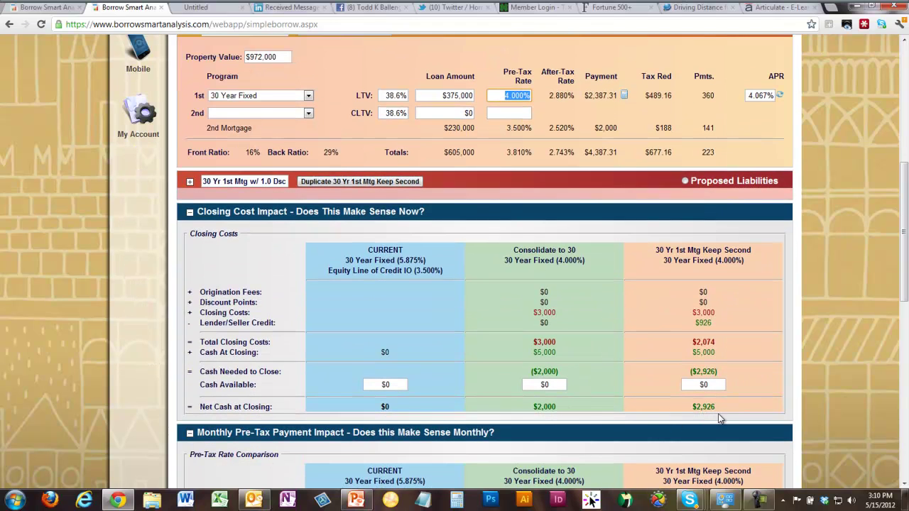
- Refresh the Future Wealth Impact comparison at the fixed $5,461.49 monthly payment
scroll(686, 346, "down", 3)
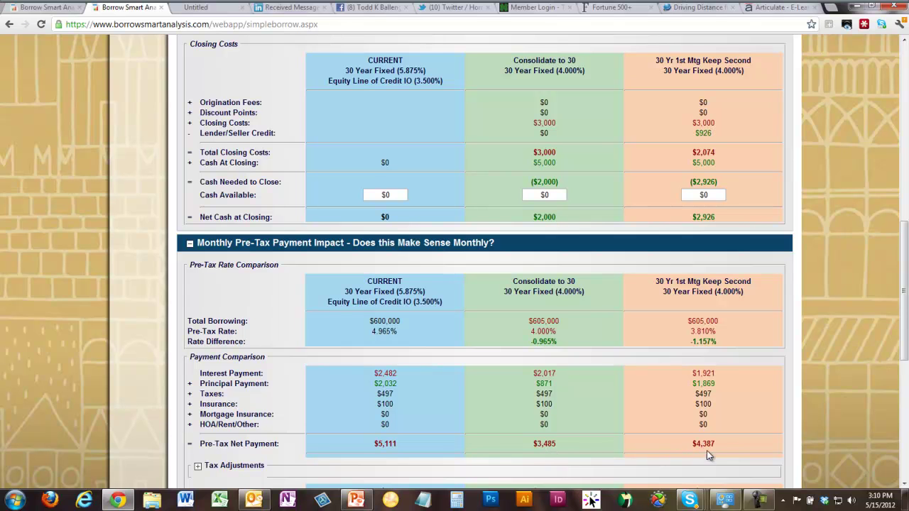
scroll(746, 360, "down", 5)
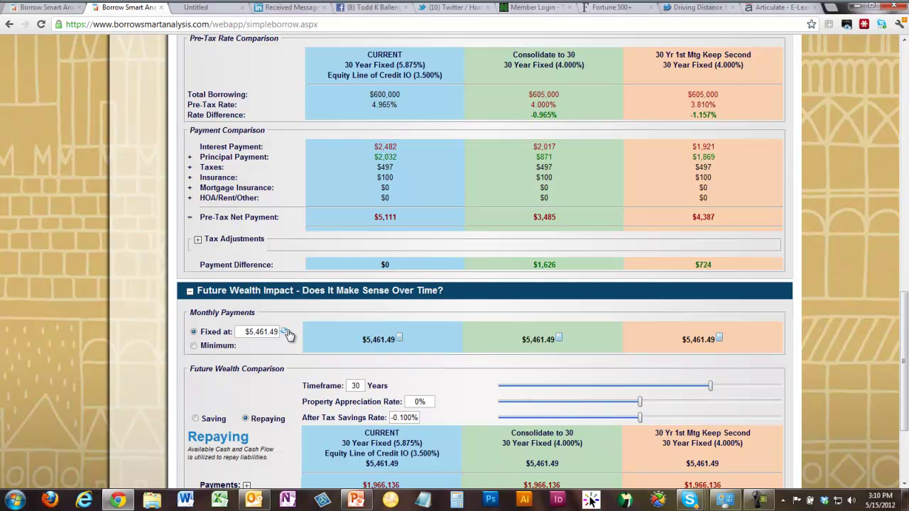
left_click(287, 330)
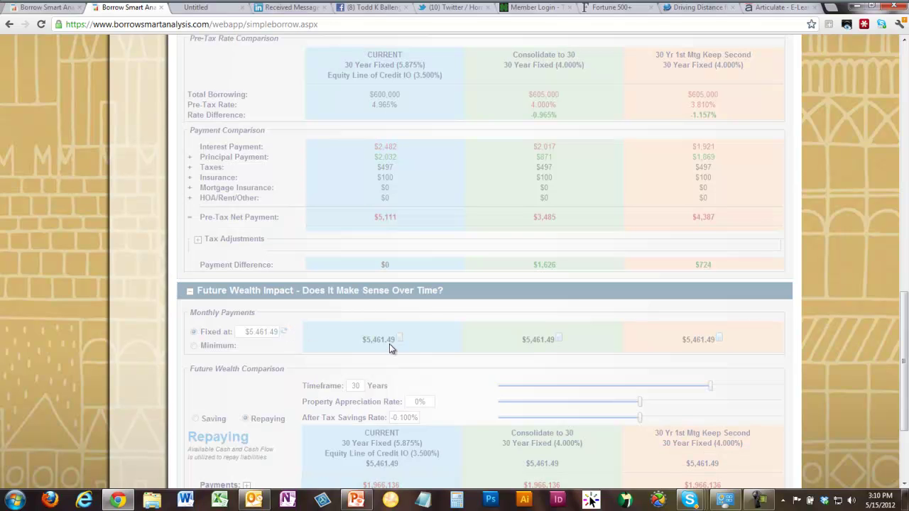
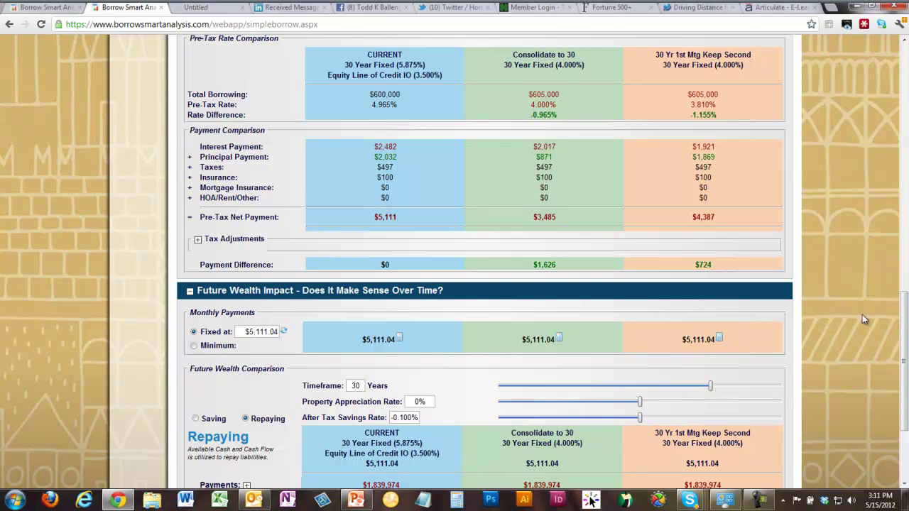
- Shorten the Future Wealth comparison timeframe from 30 to 17 years
left_click_drag(905, 338, 906, 383)
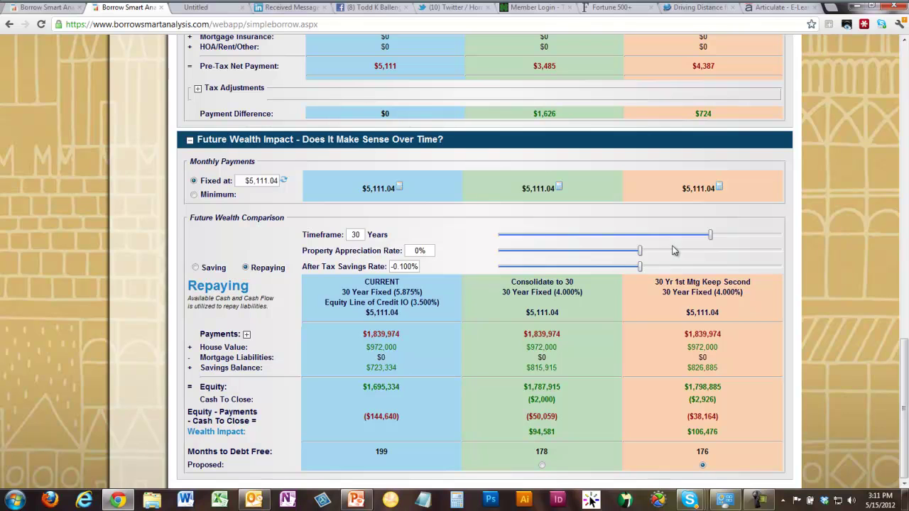
left_click_drag(711, 235, 611, 239)
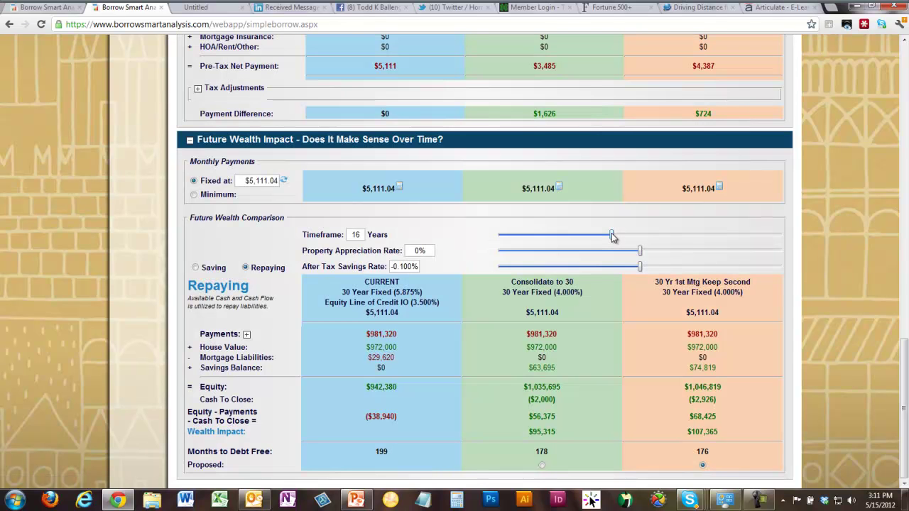
left_click_drag(612, 237, 616, 239)
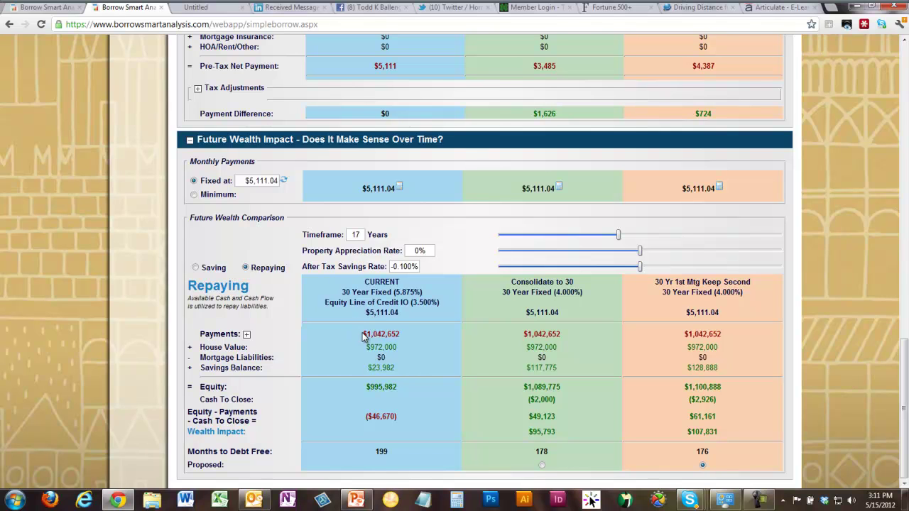
- Highlight the current plan's payments, the Consolidate to 30 payments and its $117,775 savings balance
left_click_drag(362, 333, 413, 334)
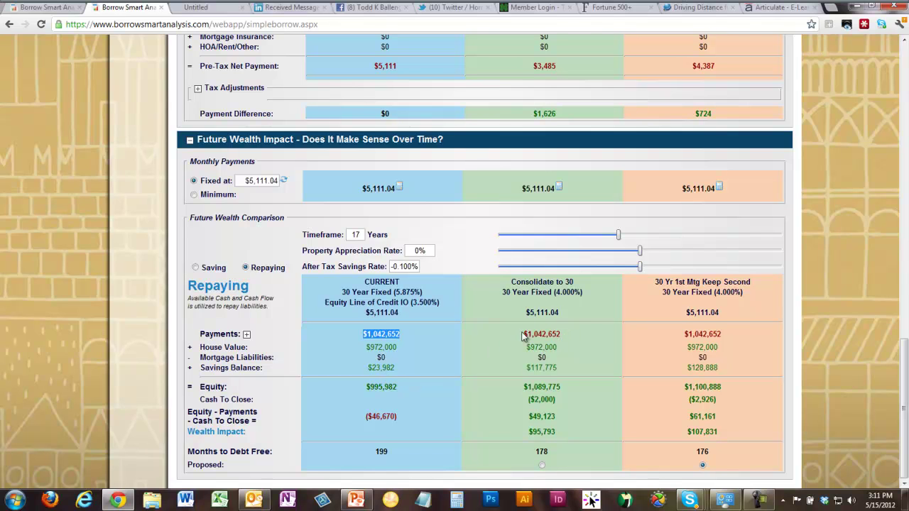
left_click_drag(526, 330, 559, 334)
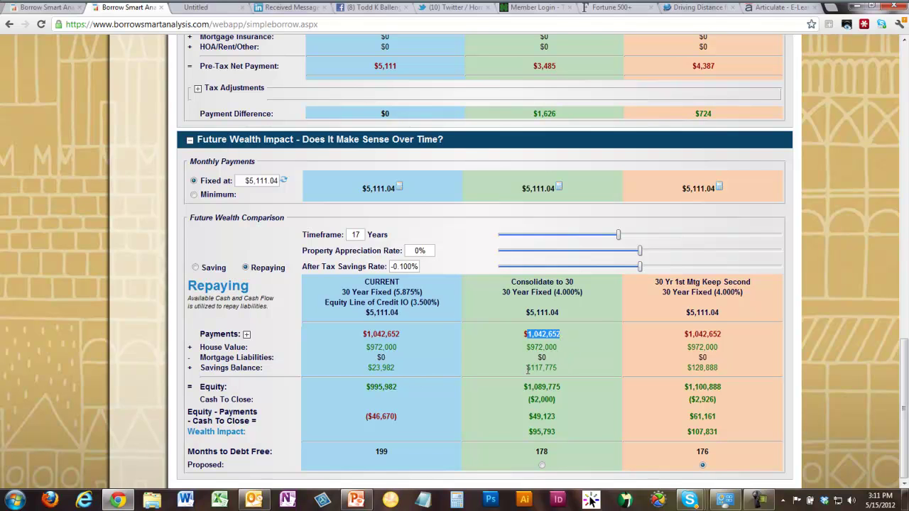
left_click_drag(527, 368, 557, 368)
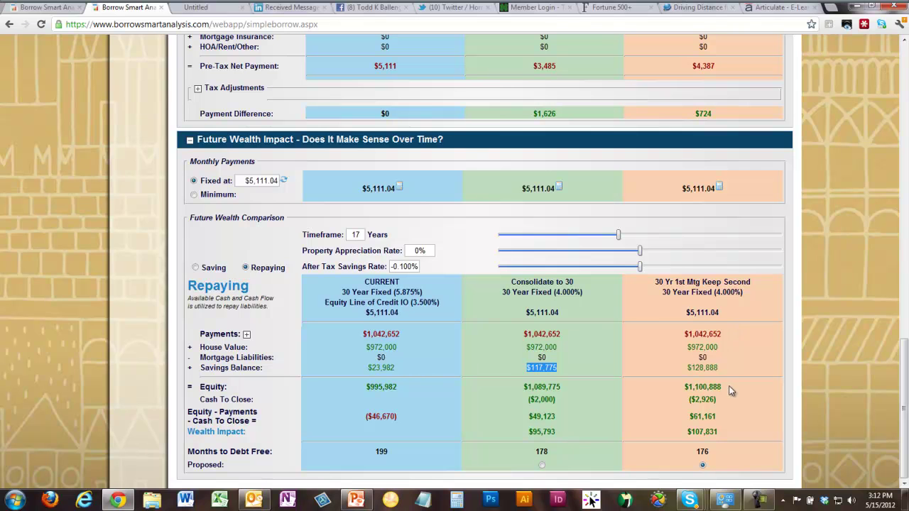
left_click_drag(903, 406, 906, 84)
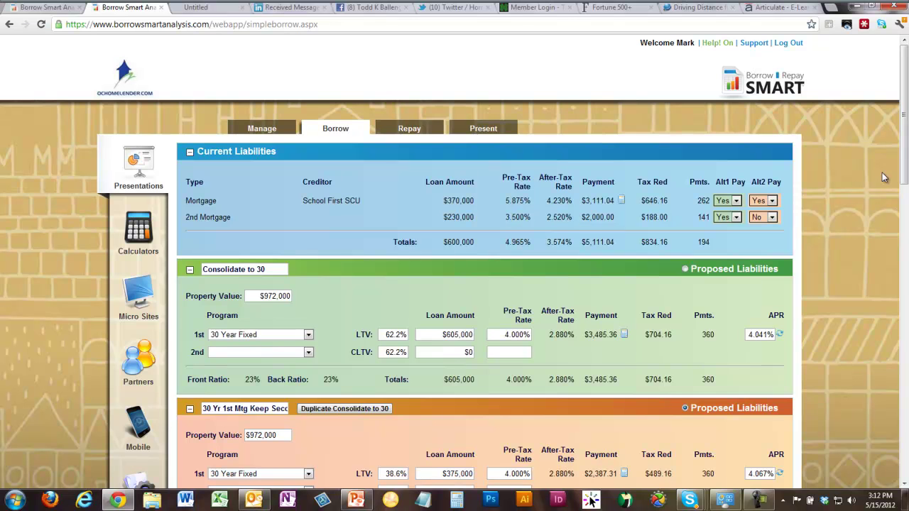
- Return to the top of the analysis and switch to the Manage page for the Sample Plan
left_click(905, 400)
left_click(905, 400)
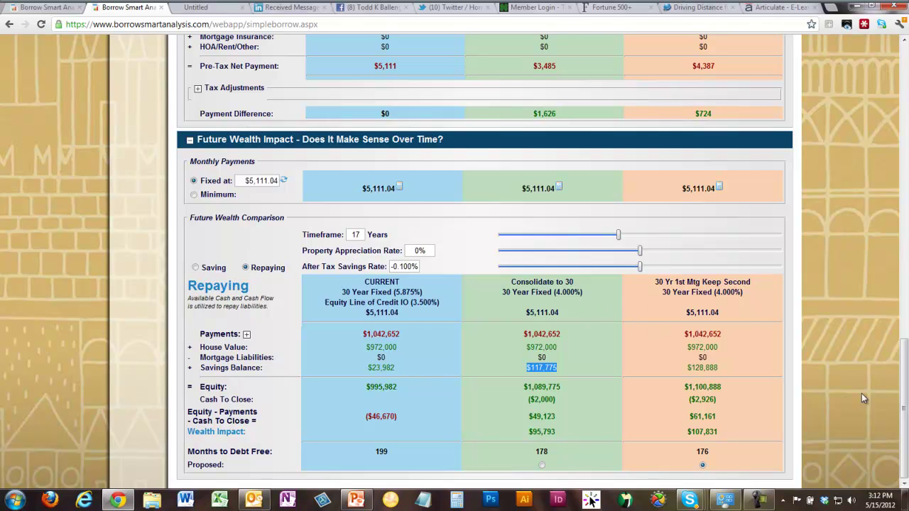
left_click_drag(905, 403, 905, 107)
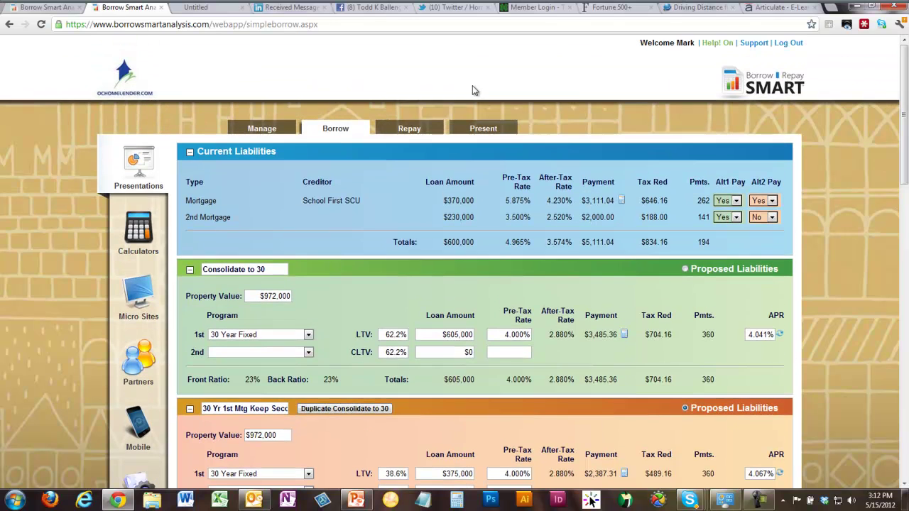
left_click(263, 128)
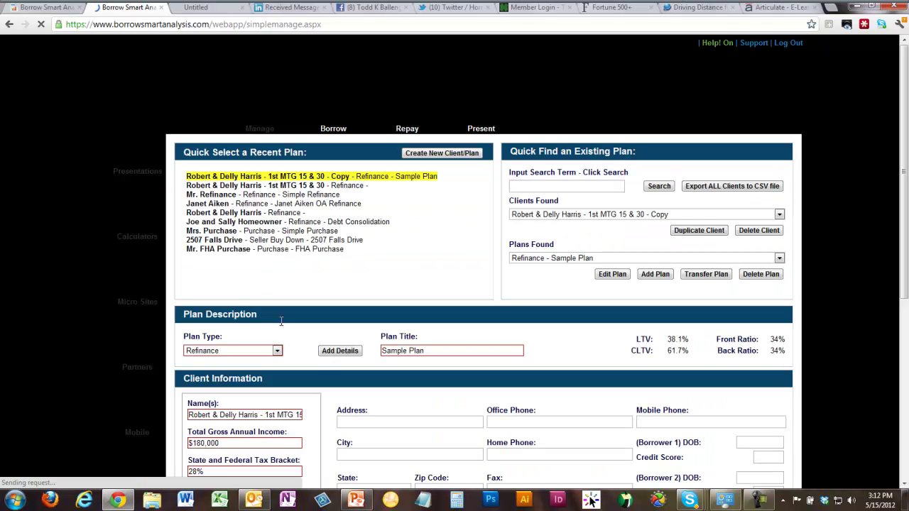
- Change the 2nd mortgage's product type to HELOC 10yrDraw/25yrTerm
scroll(405, 370, "down", 4)
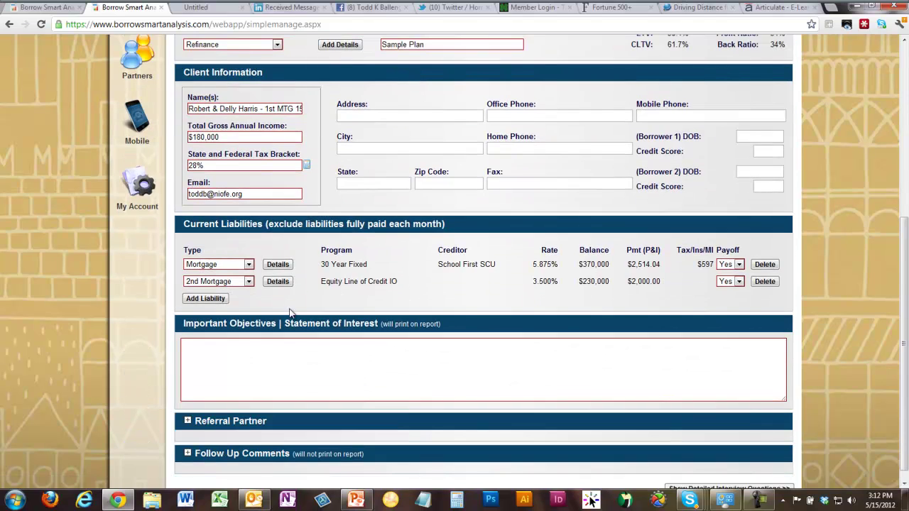
left_click(276, 282)
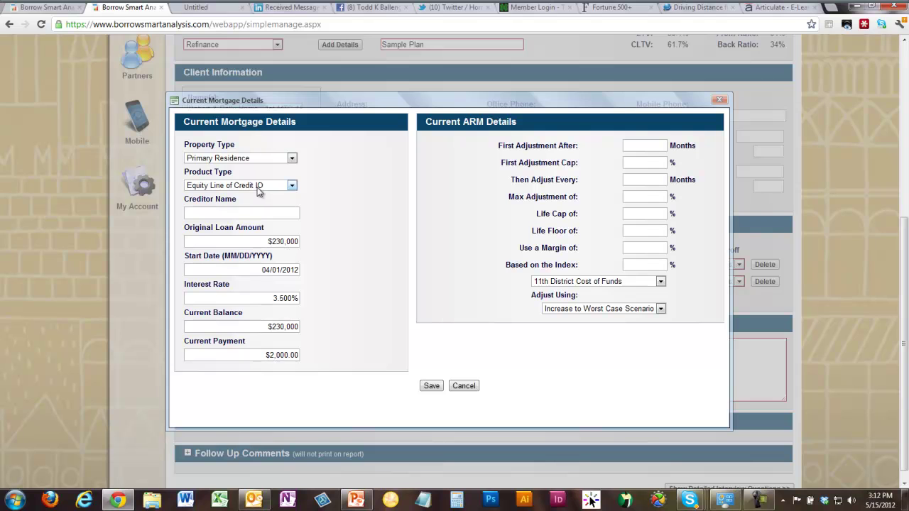
left_click(291, 186)
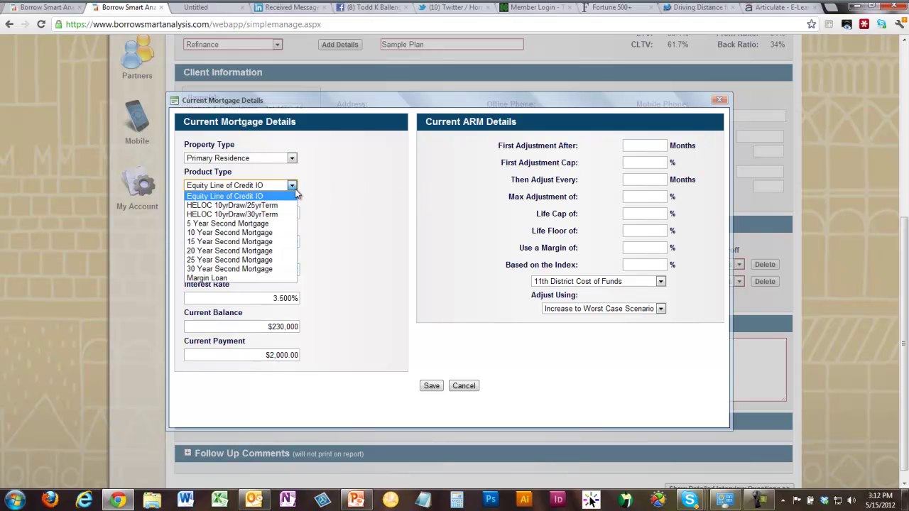
left_click(240, 206)
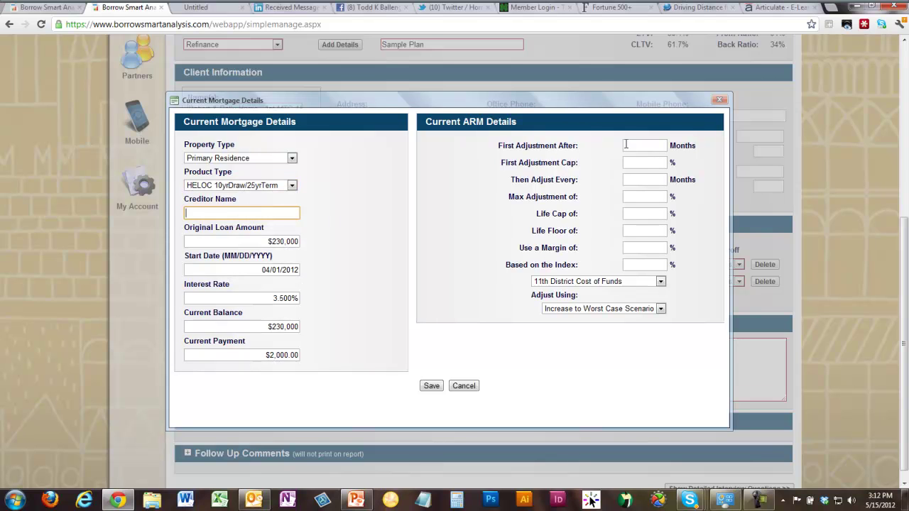
- Set ARM adjustments: first after 120 months, 1 first cap, 1 interval, 10 maximum adjustment
left_click(655, 145)
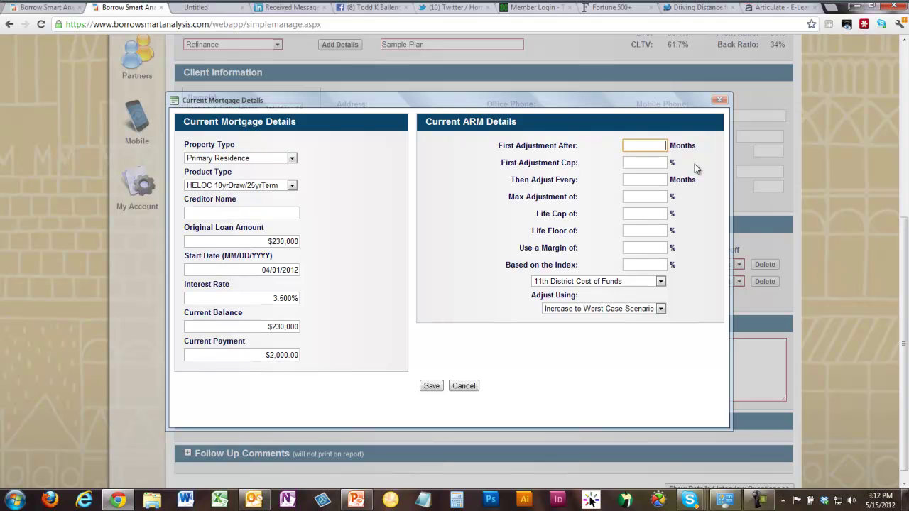
type("120")
key("Tab")
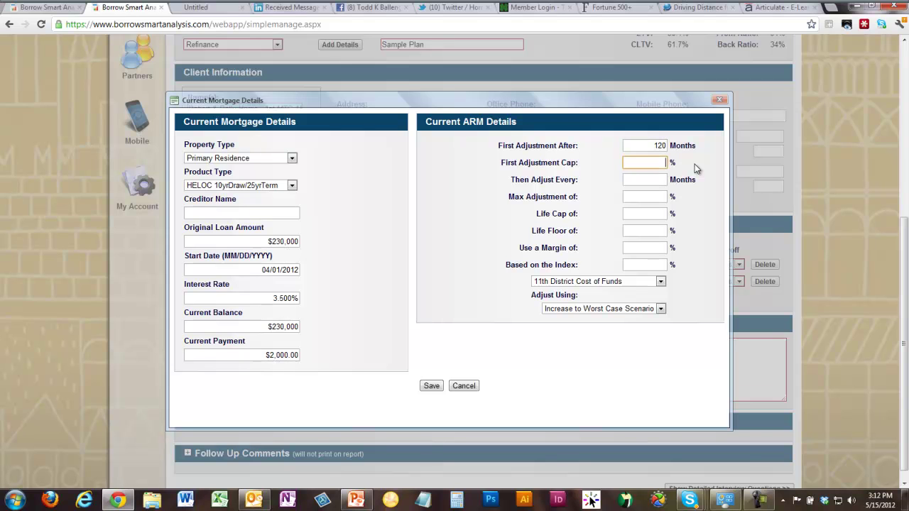
type("1")
key("Tab")
type("1")
key("Tab")
type("10")
- Set the ARM life cap to 10, life floor to 4 and margin to 2.5
key("Tab")
type("10")
key("Tab")
type("4")
key("Tab")
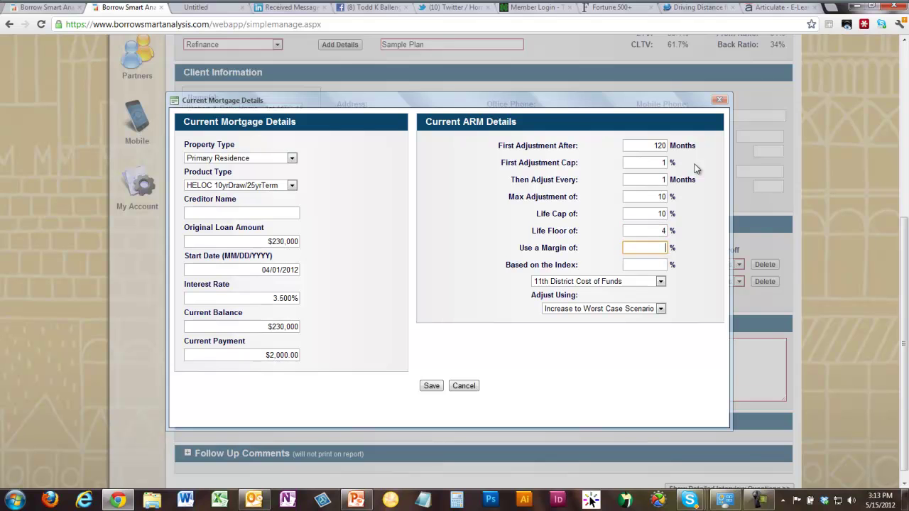
type("2.5")
- Use a 3% Prime index with the worst-case adjustment scenario and save the details
key("Tab")
type("3")
key("Tab")
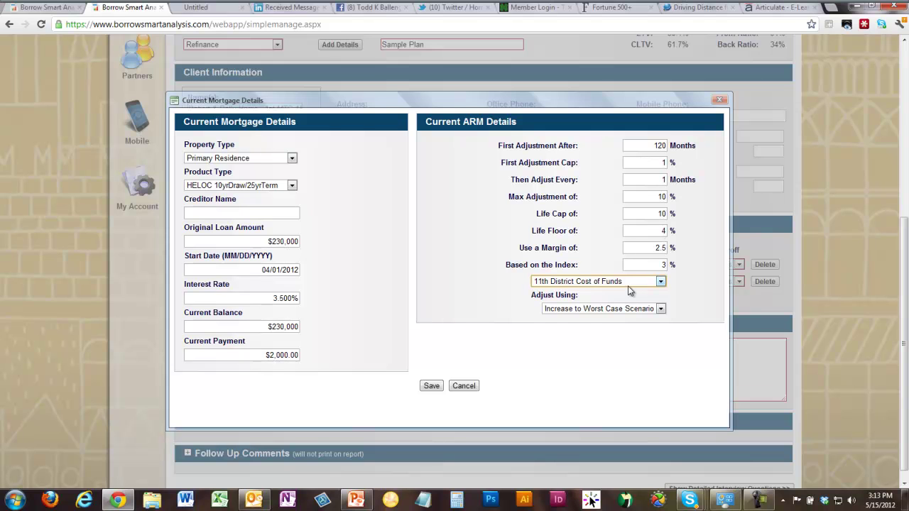
left_click(629, 284)
key("Down")
key("Down")
key("Down")
key("Down")
key("Down")
key("Down")
key("Down")
key("Down")
key("Down")
key("Down")
key("Return")
left_click(612, 310)
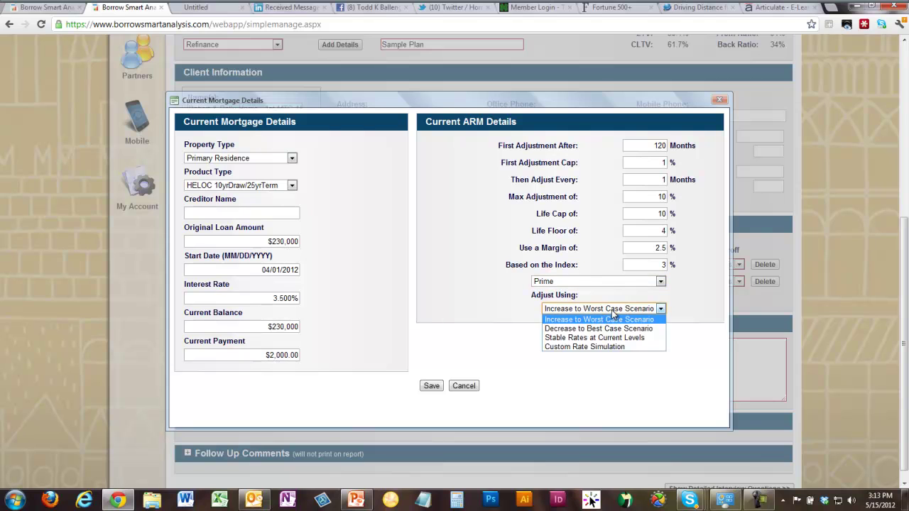
left_click(613, 313)
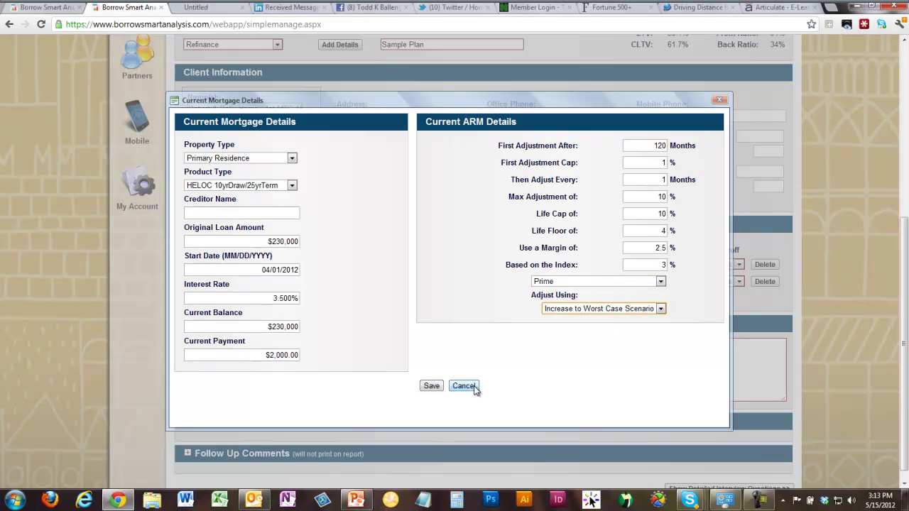
left_click(430, 386)
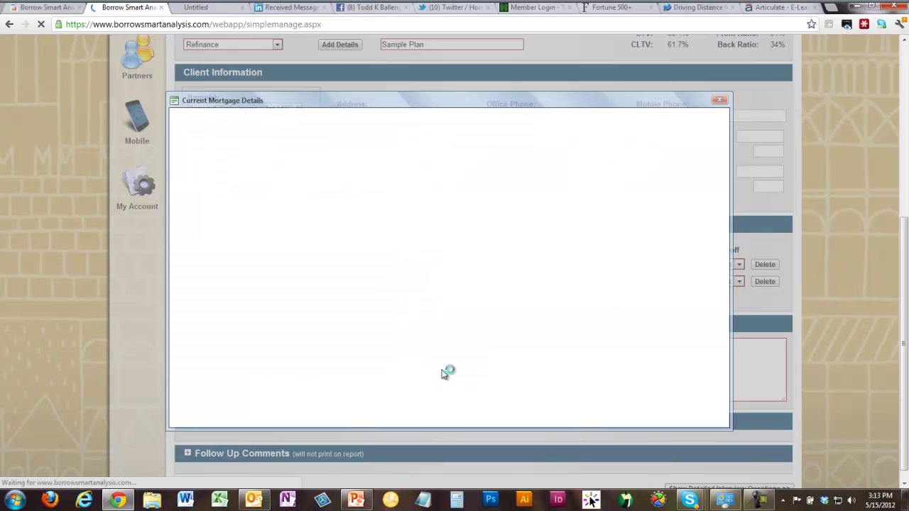
- Change the HELOC's first adjustment to after 1 month with a 1 cap, save, then open Borrow
scroll(820, 355, "up", 5)
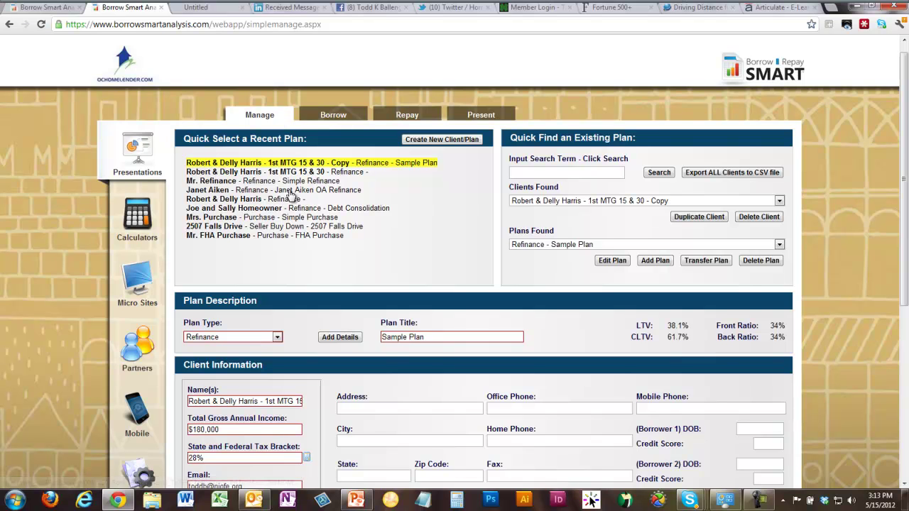
scroll(292, 197, "down", 3)
left_click(284, 385)
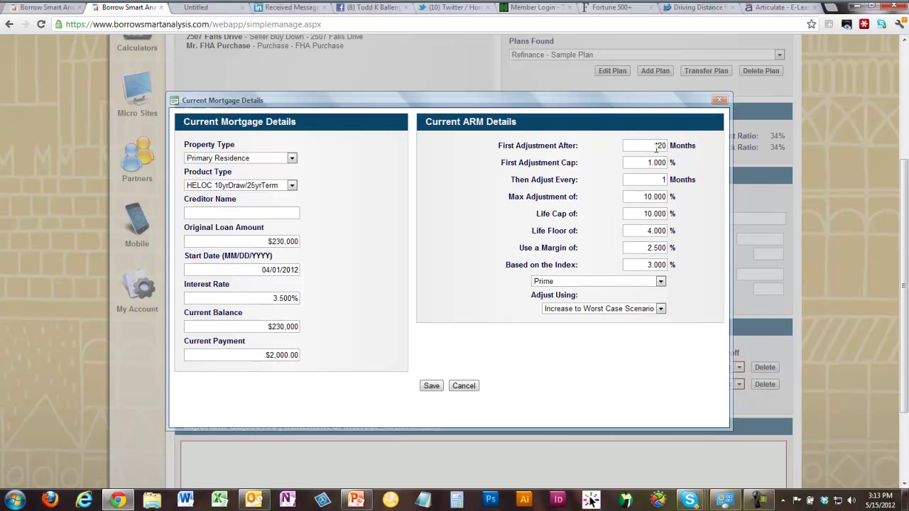
left_click_drag(655, 145, 695, 147)
type("1")
key("Tab")
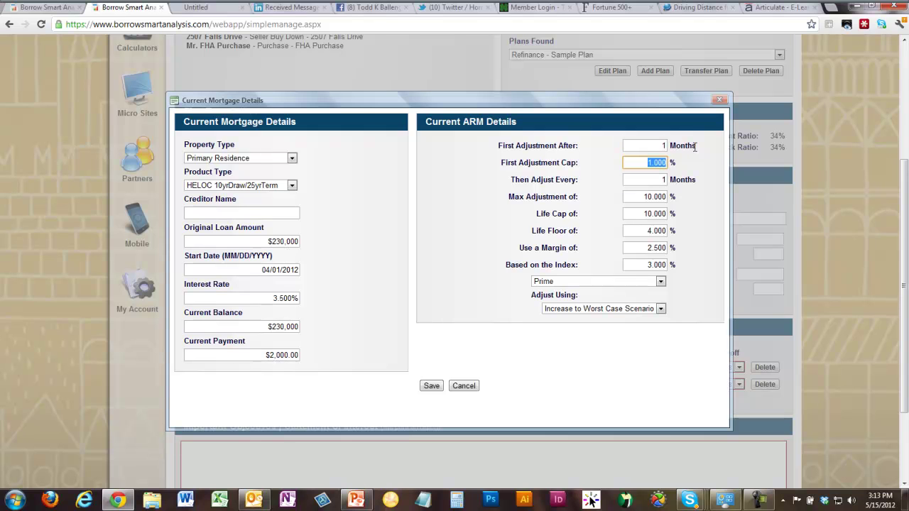
type("1")
left_click(432, 386)
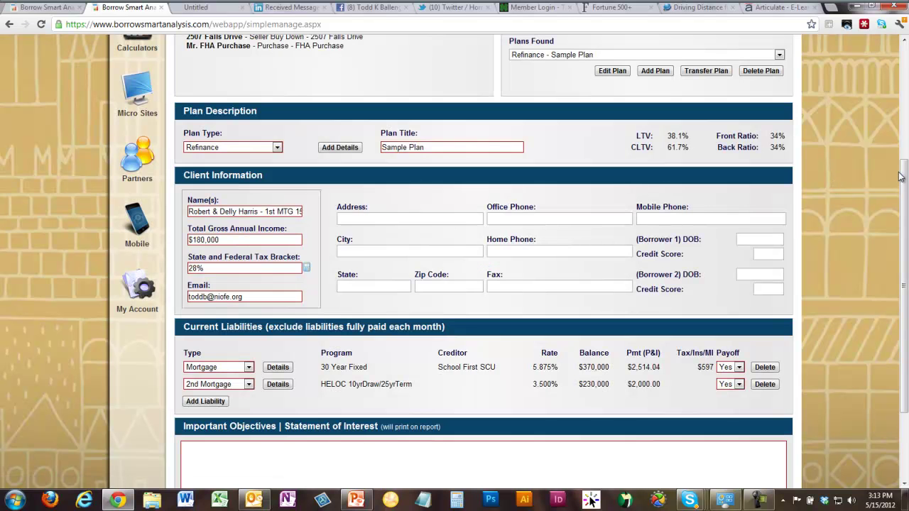
left_click_drag(901, 176, 900, 65)
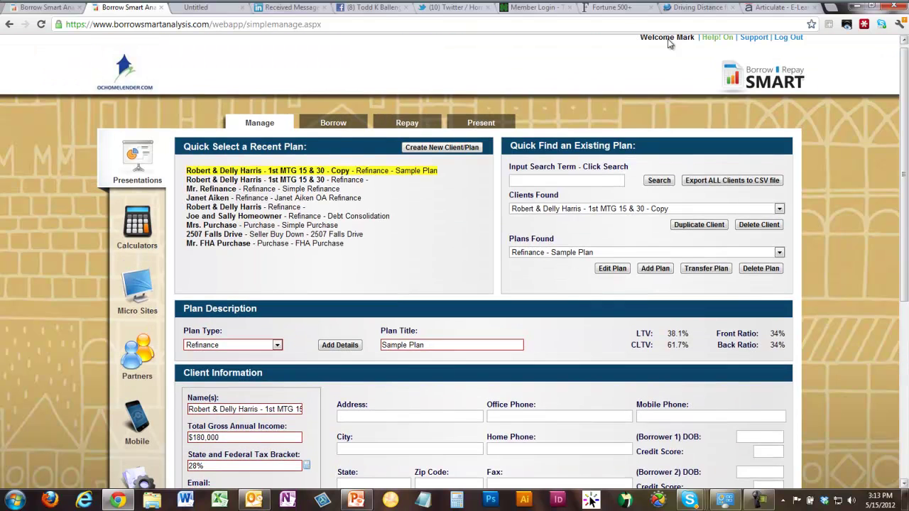
left_click(335, 123)
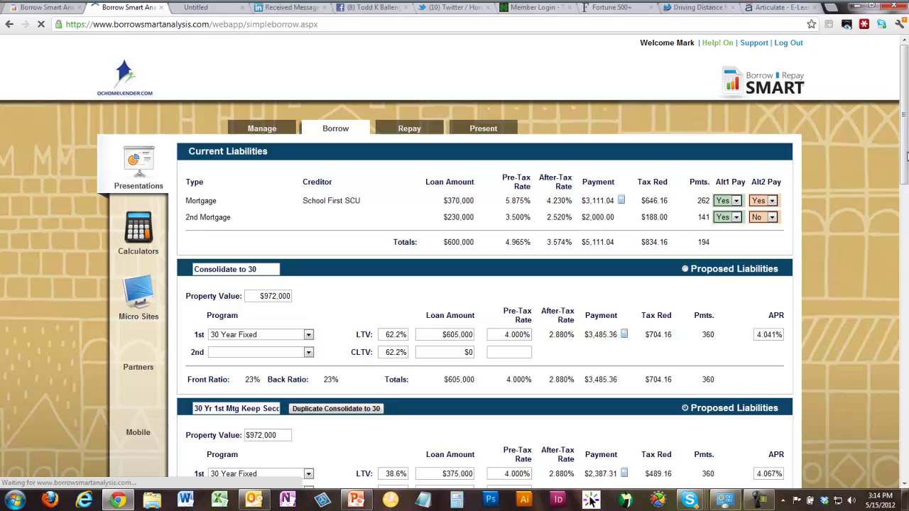
- Set the After Tax Savings Rate to 0, giving $341,809 wealth impact versus ($292,563)
left_click_drag(901, 158, 901, 466)
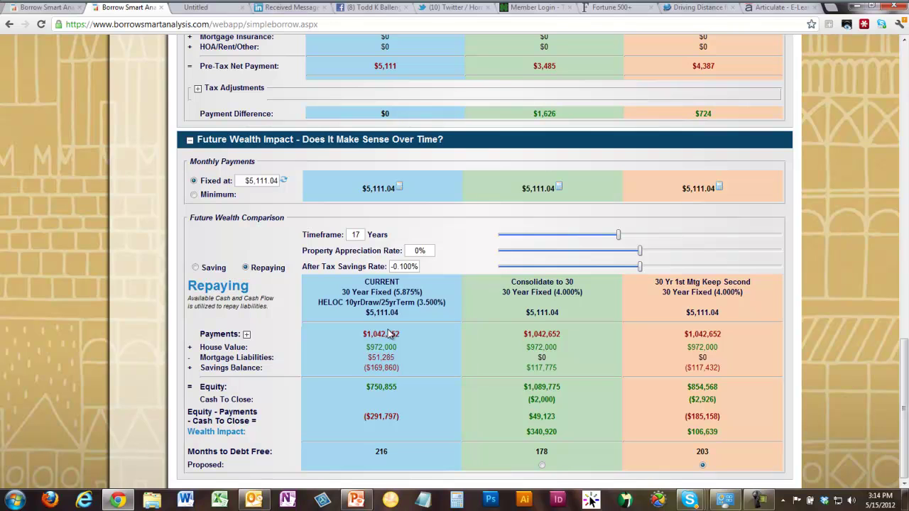
left_click_drag(419, 267, 345, 261)
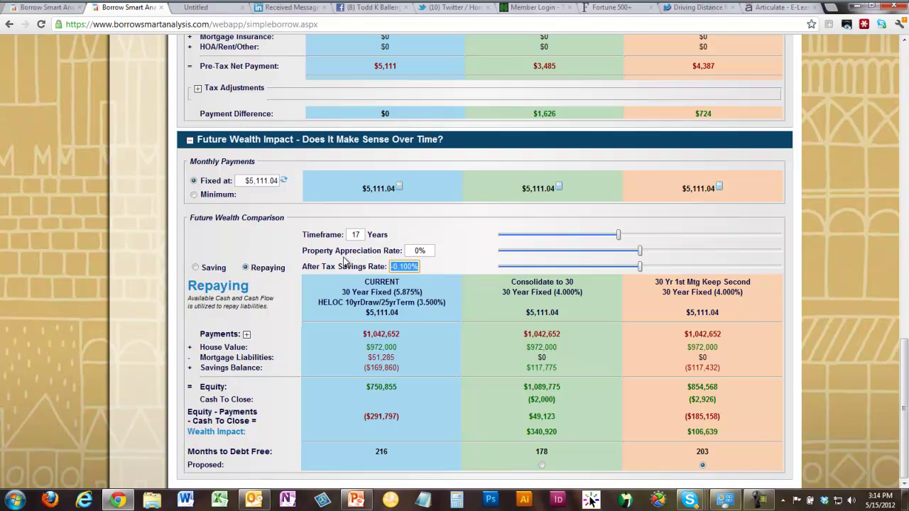
type("0")
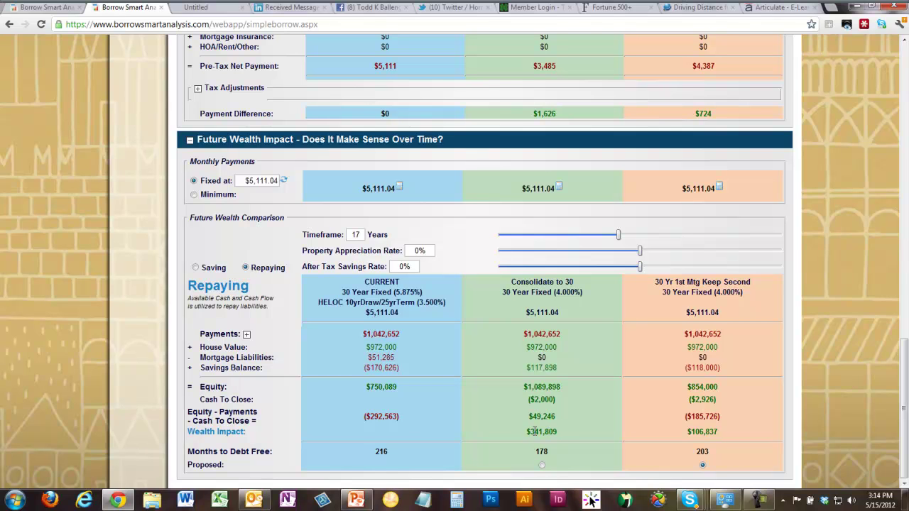
left_click_drag(900, 359, 901, 55)
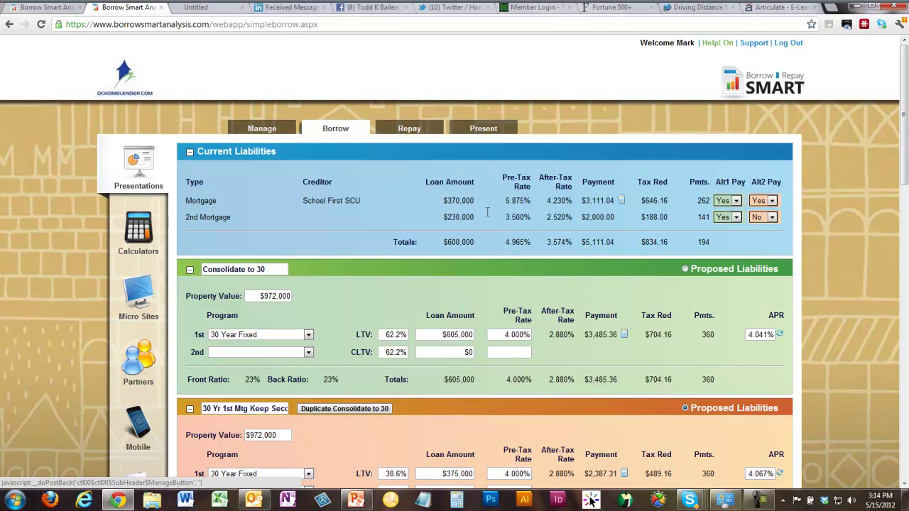
- Highlight the HELOC's 3.500% rate, then end the iLinc meeting for all participants
left_click_drag(505, 218, 530, 218)
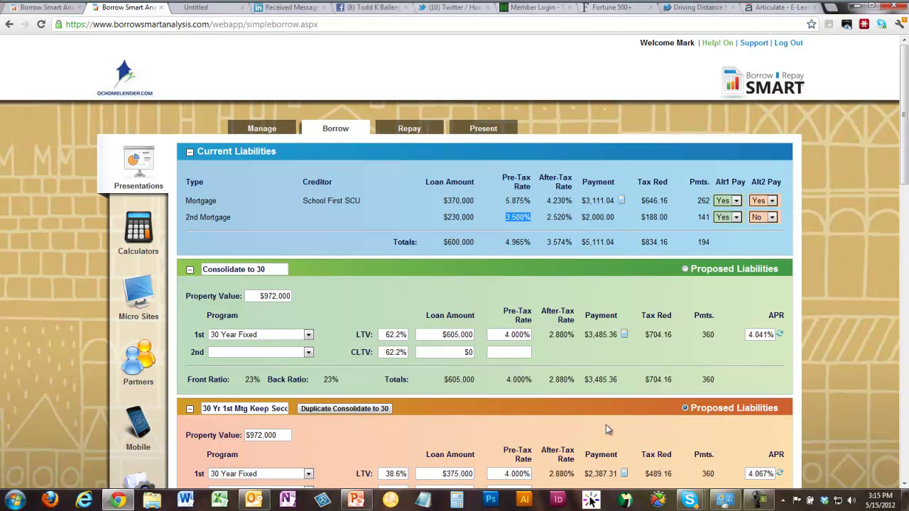
mouse_move(286, 26)
left_click(278, 10)
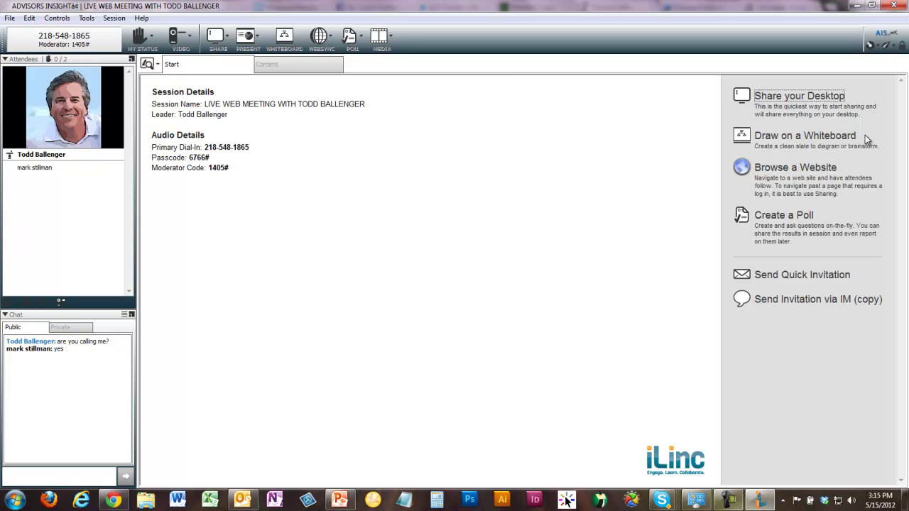
left_click(903, 5)
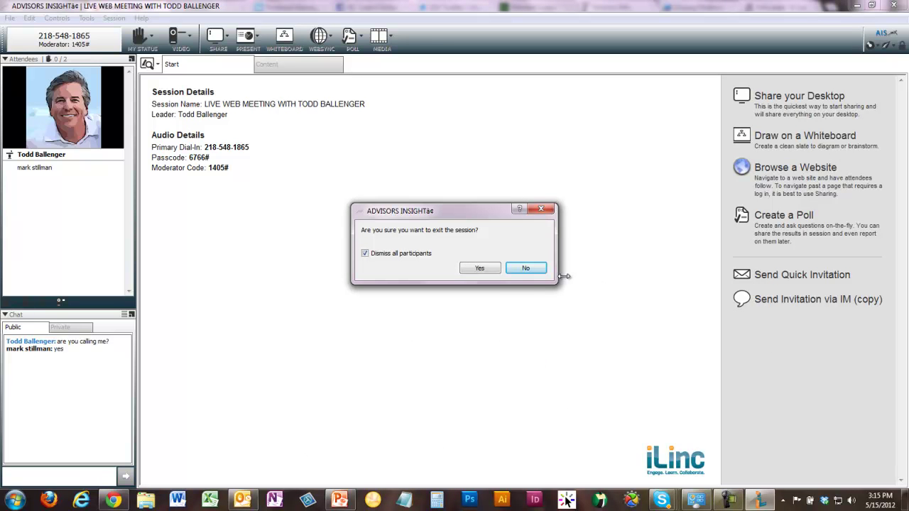
left_click(480, 270)
left_click(721, 499)
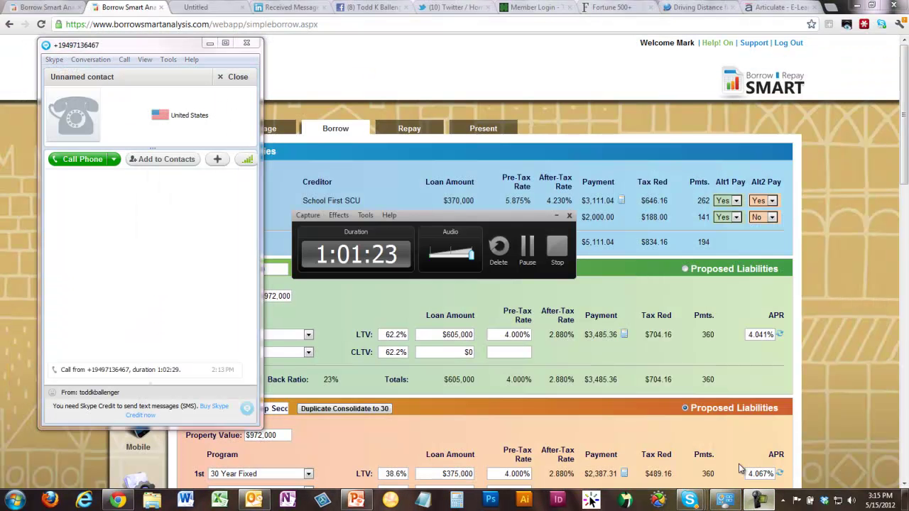